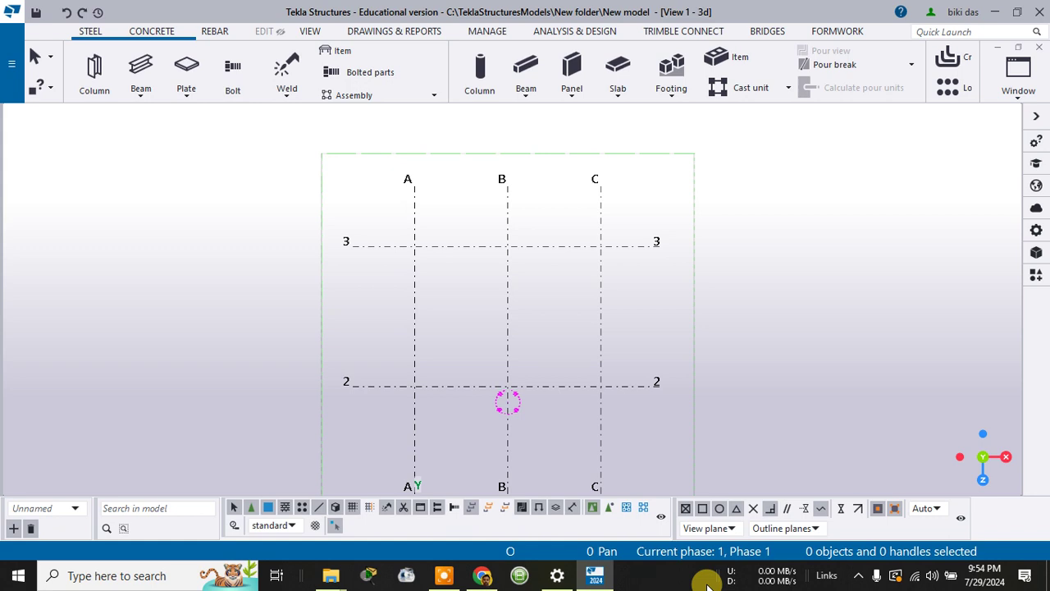
Step: Review the rectangular grid's X, Y and Z coordinates in its properties and close them
{"action": "scroll", "coordinate": [680, 347], "scroll_direction": "down", "scroll_amount": 2}
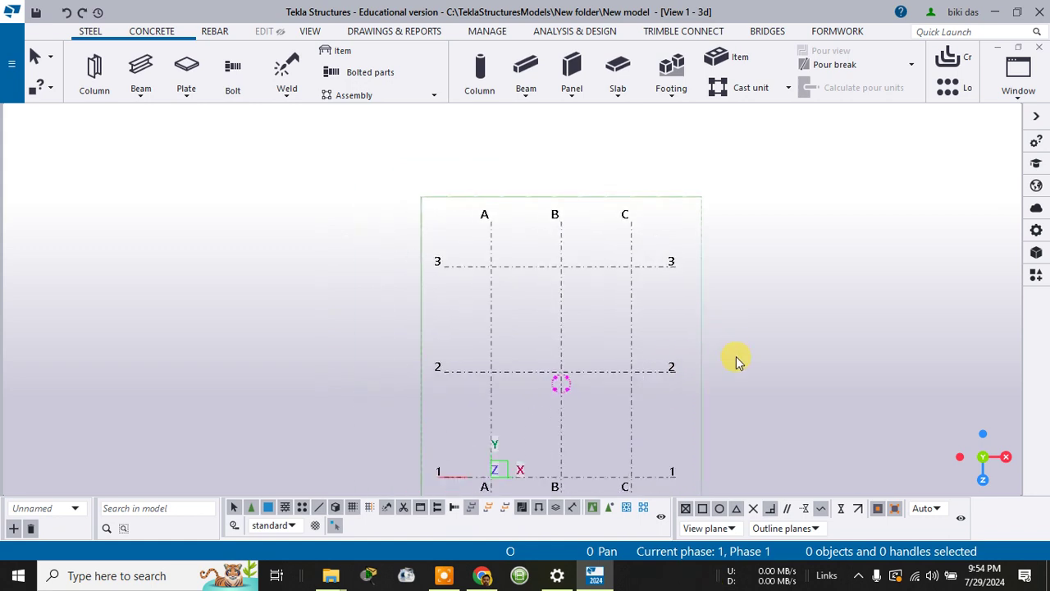
{"action": "middle_click_drag", "start_coordinate": [736, 359], "coordinate": [681, 295]}
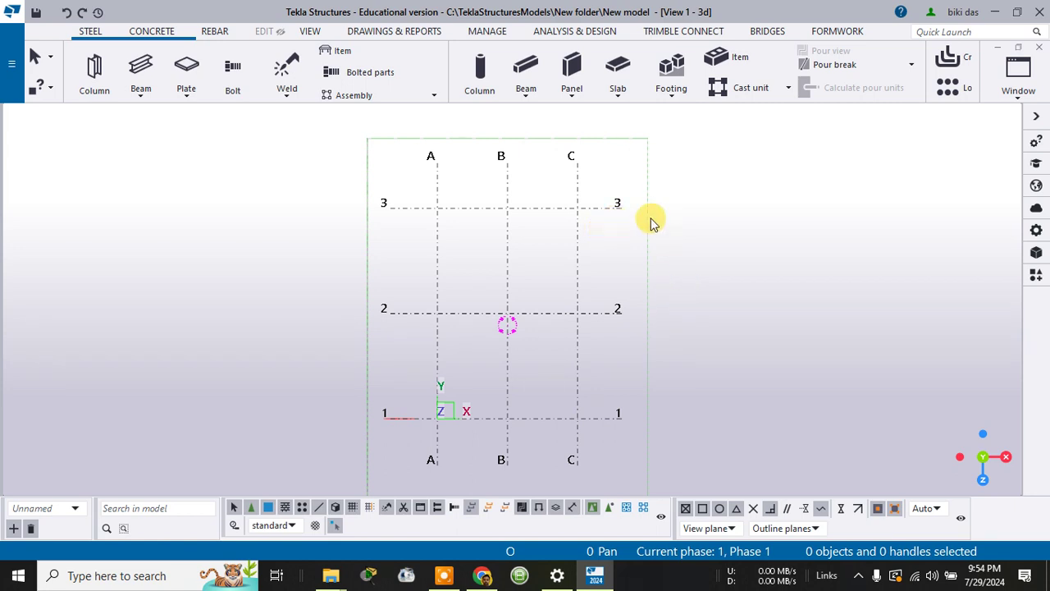
{"action": "scroll", "coordinate": [492, 168], "scroll_direction": "up", "scroll_amount": 3}
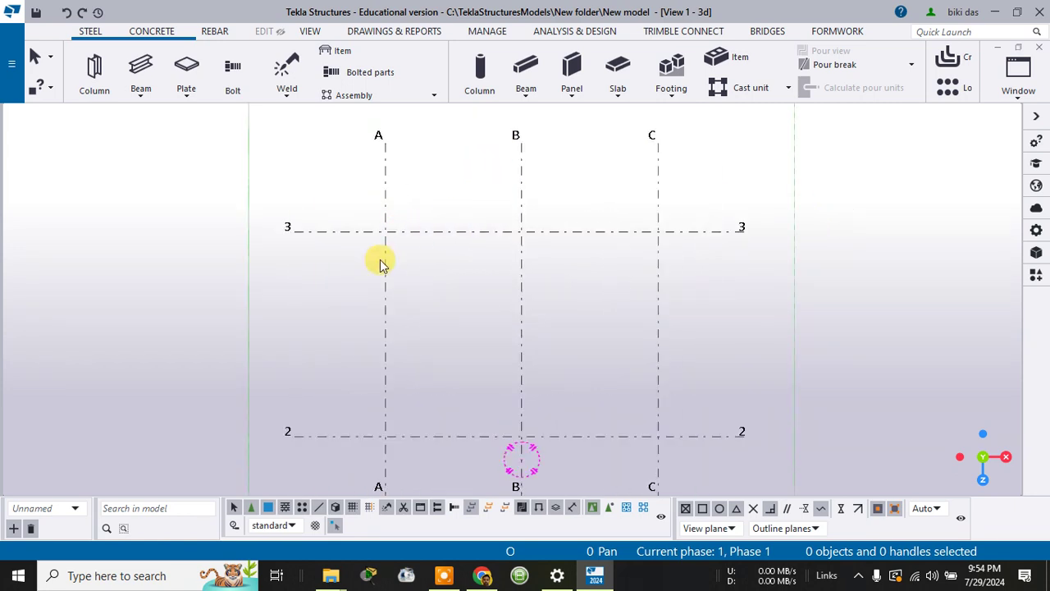
{"action": "scroll", "coordinate": [607, 217], "scroll_direction": "down", "scroll_amount": 3}
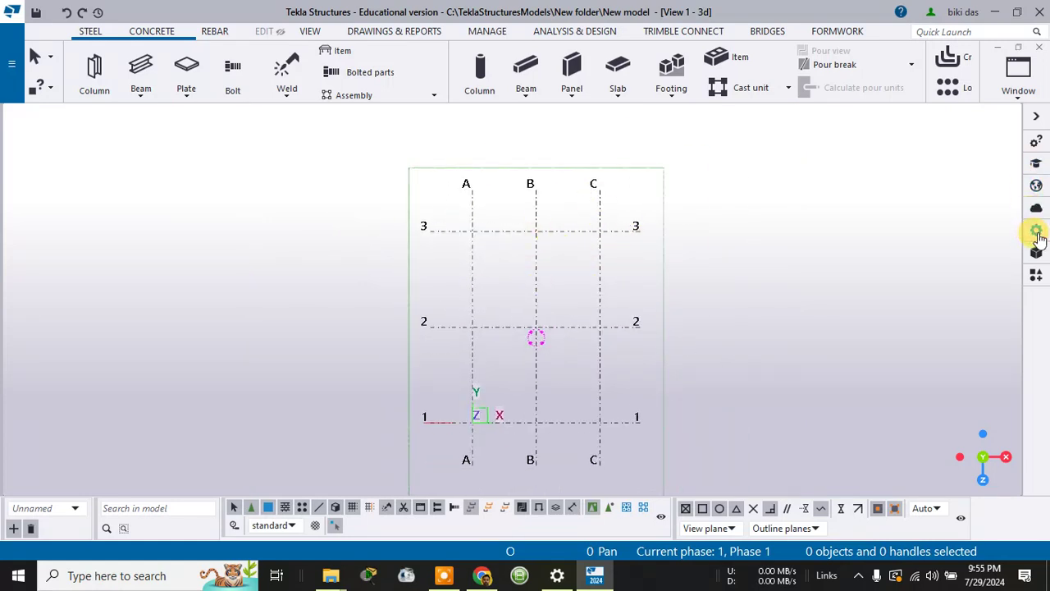
{"action": "double_click", "coordinate": [573, 233]}
{"action": "left_click", "coordinate": [874, 205]}
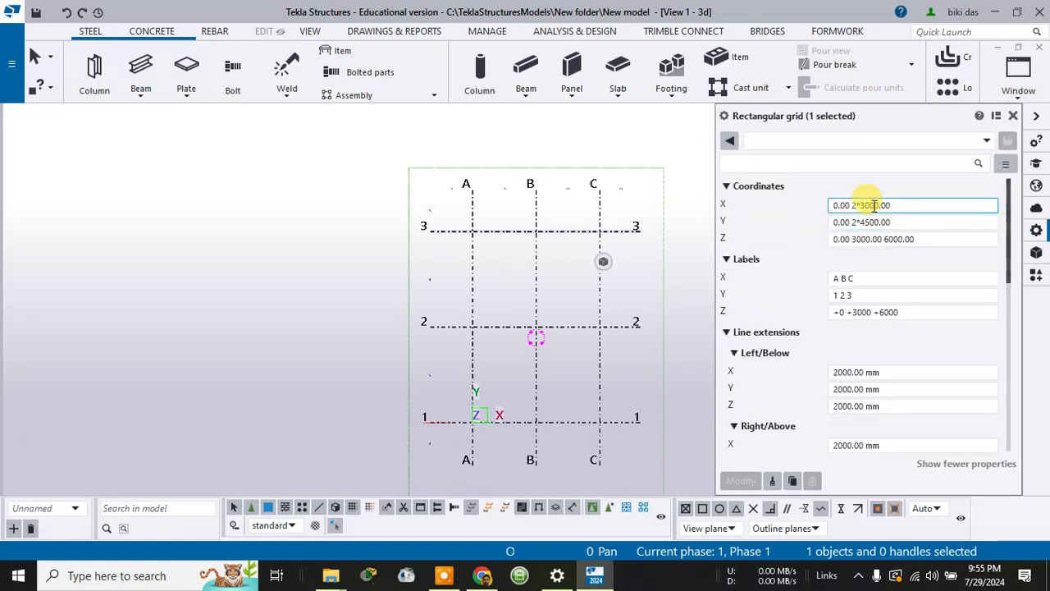
{"action": "left_click", "coordinate": [598, 228]}
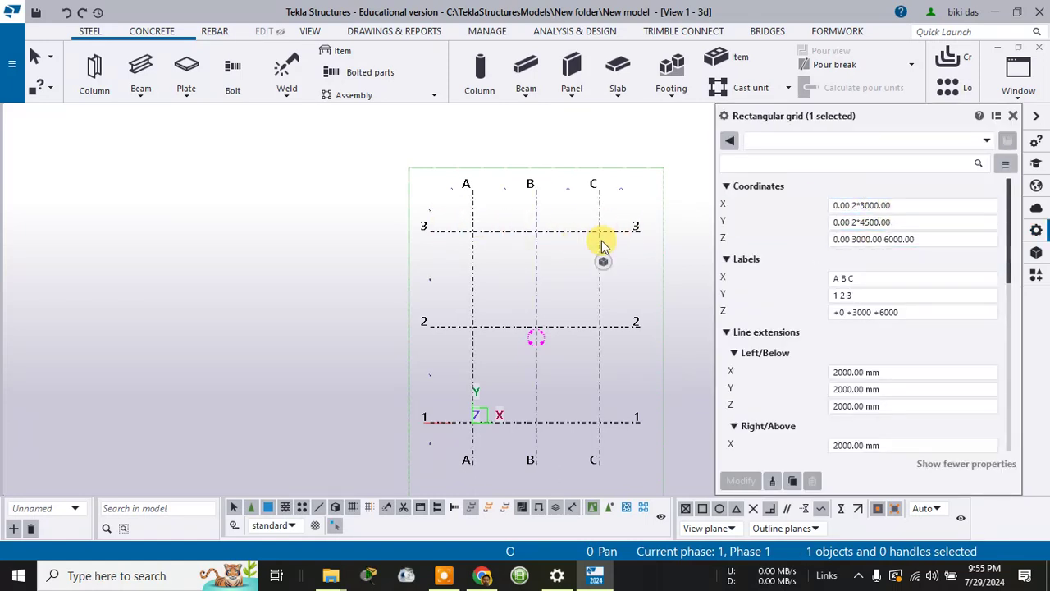
{"action": "left_click", "coordinate": [862, 205]}
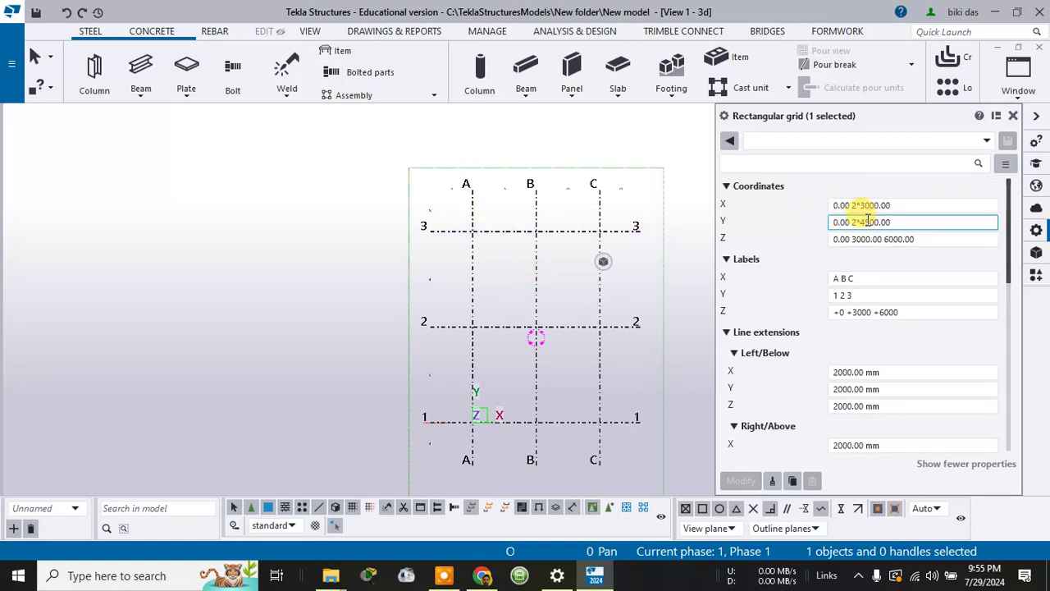
{"action": "left_click", "coordinate": [845, 239]}
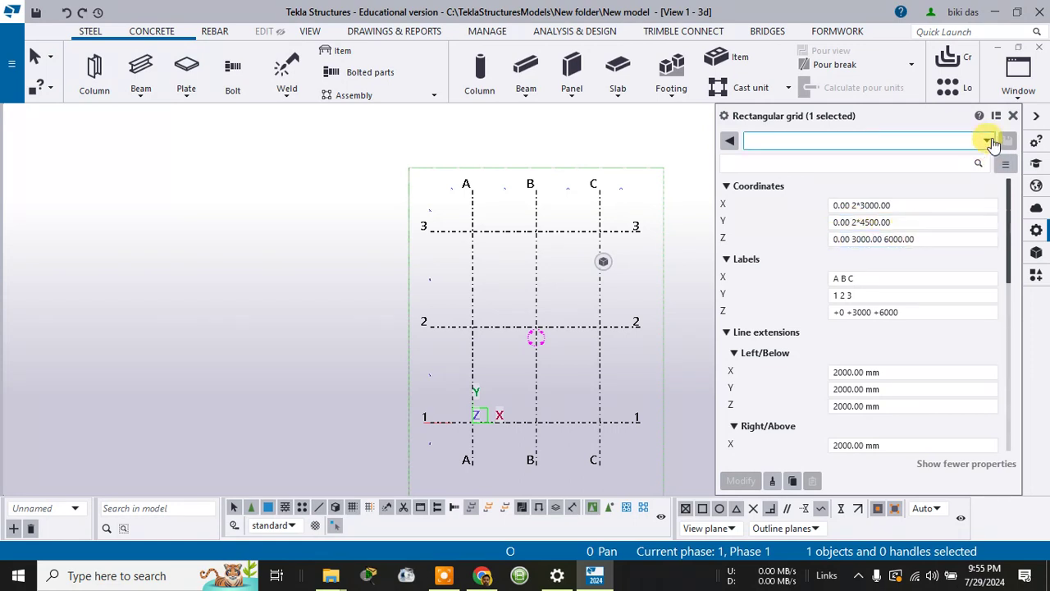
{"action": "left_click", "coordinate": [1014, 116]}
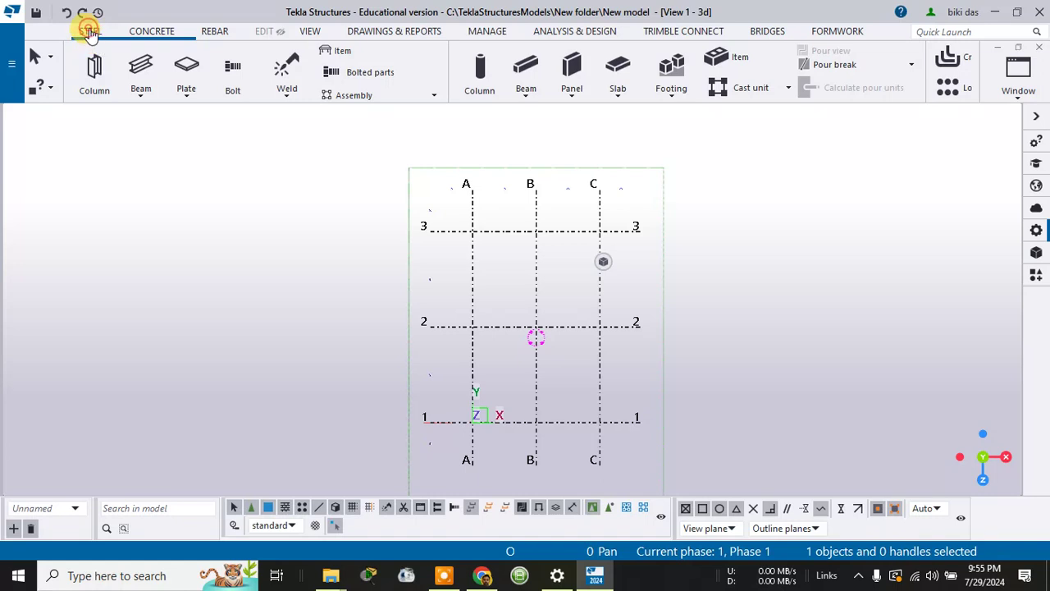
Step: Place steel columns at grid intersections A-3, B-3, B-2 and A-2
{"action": "left_click", "coordinate": [95, 73]}
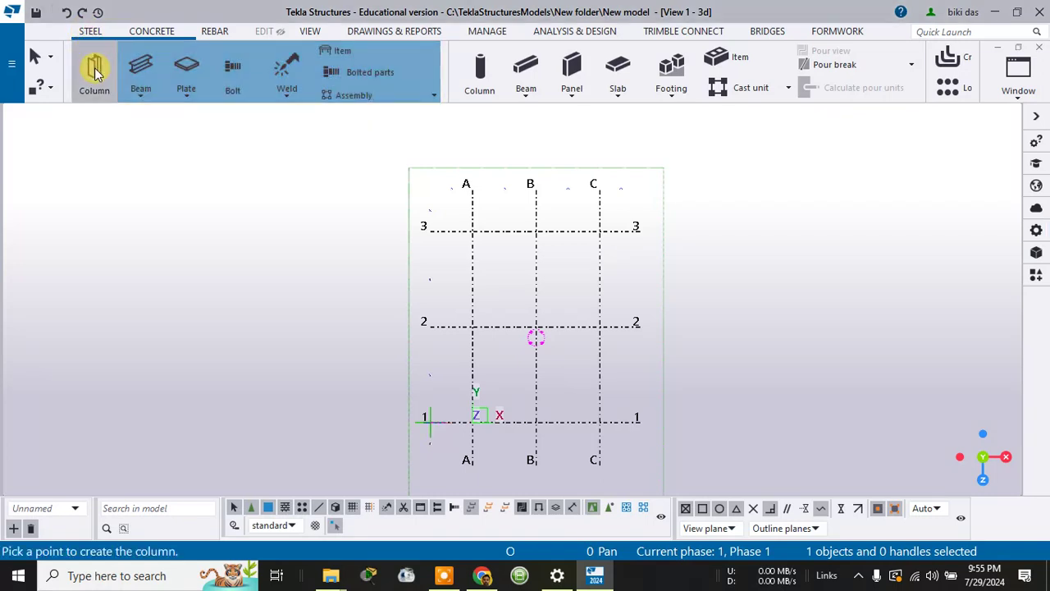
{"action": "scroll", "coordinate": [456, 215], "scroll_direction": "up", "scroll_amount": 5}
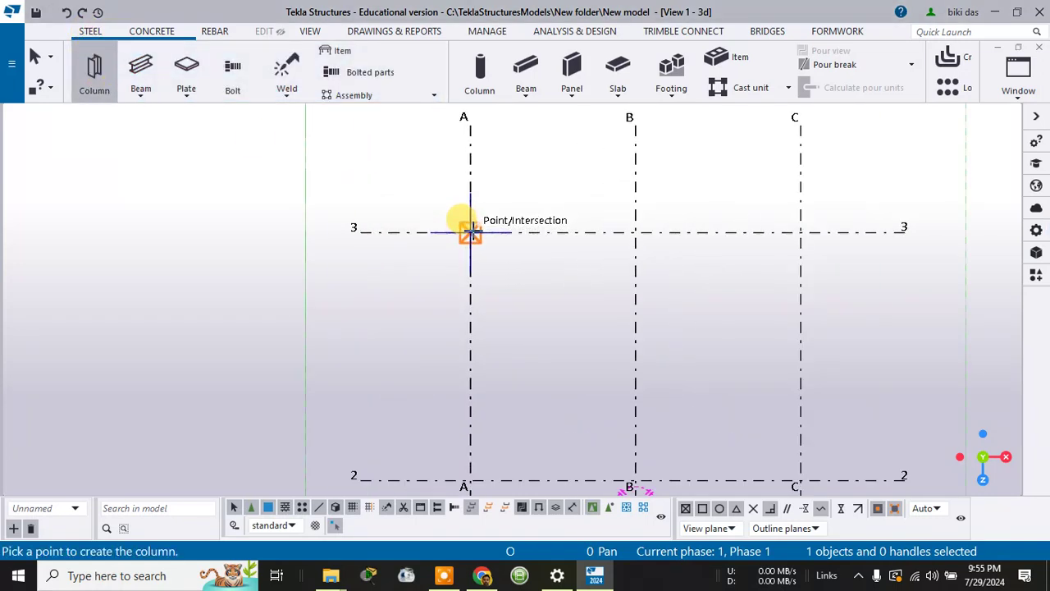
{"action": "left_click", "coordinate": [470, 232]}
{"action": "left_click", "coordinate": [635, 233]}
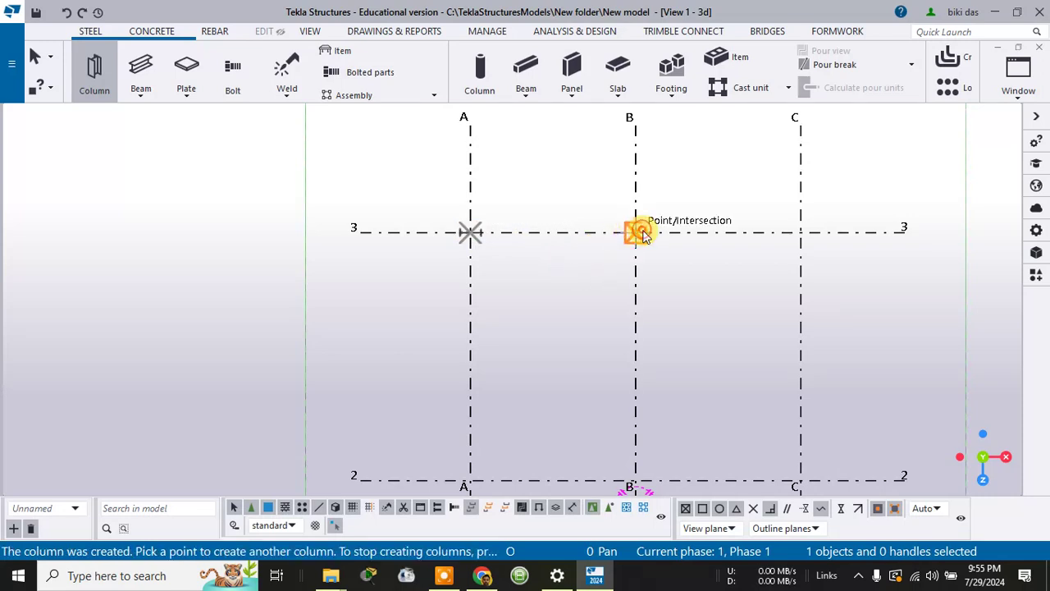
{"action": "scroll", "coordinate": [637, 337], "scroll_direction": "down", "scroll_amount": 3}
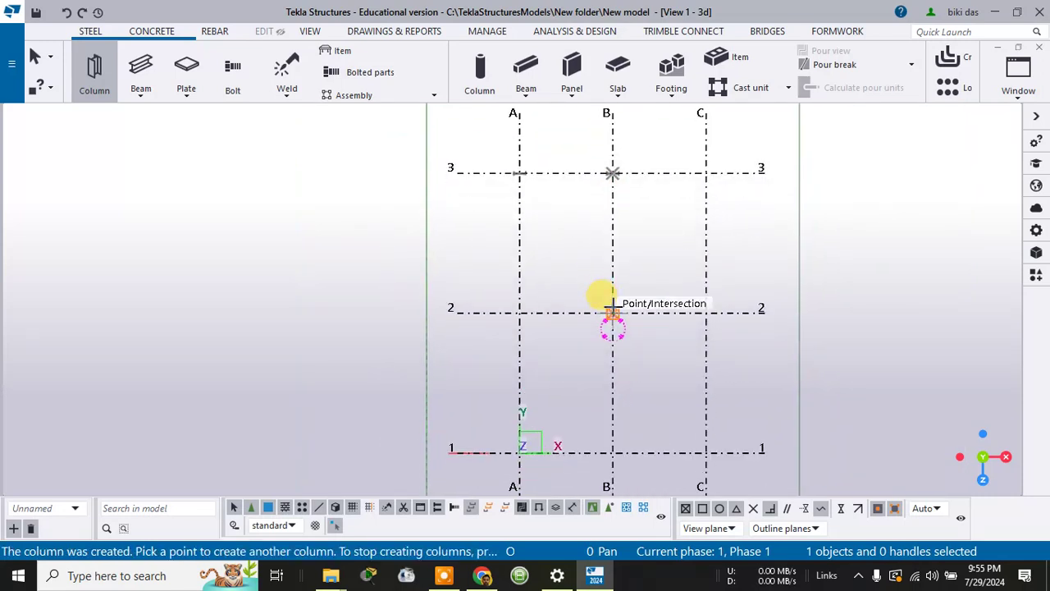
{"action": "left_click", "coordinate": [520, 311]}
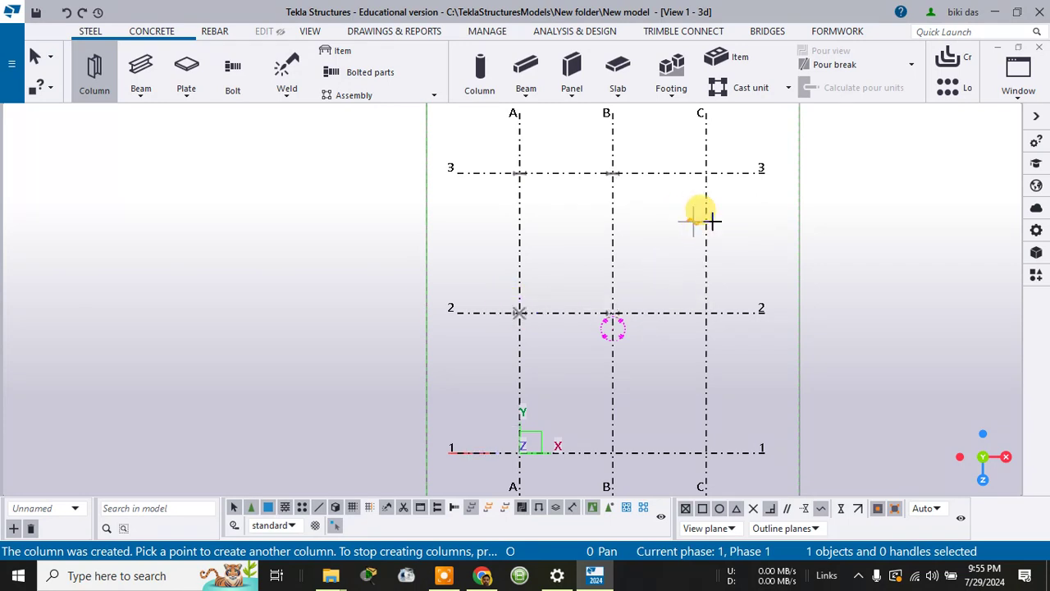
{"action": "key", "text": "Escape"}
Step: Open the properties of the steel column at A-3 and check its ISMB profile in the profile catalogue
{"action": "scroll", "coordinate": [612, 228], "scroll_direction": "up", "scroll_amount": 3}
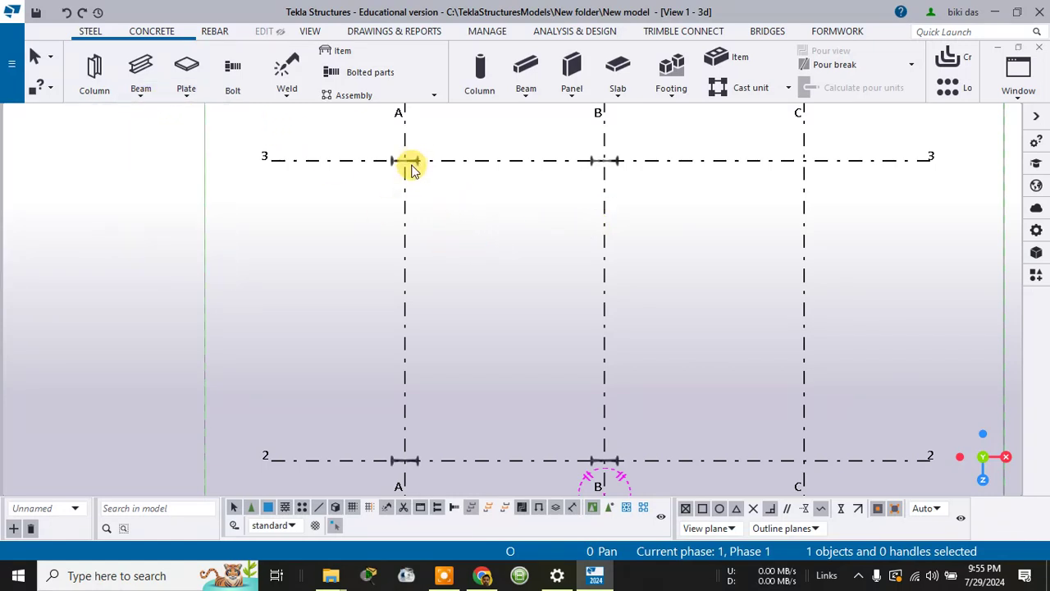
{"action": "scroll", "coordinate": [413, 168], "scroll_direction": "up", "scroll_amount": 5}
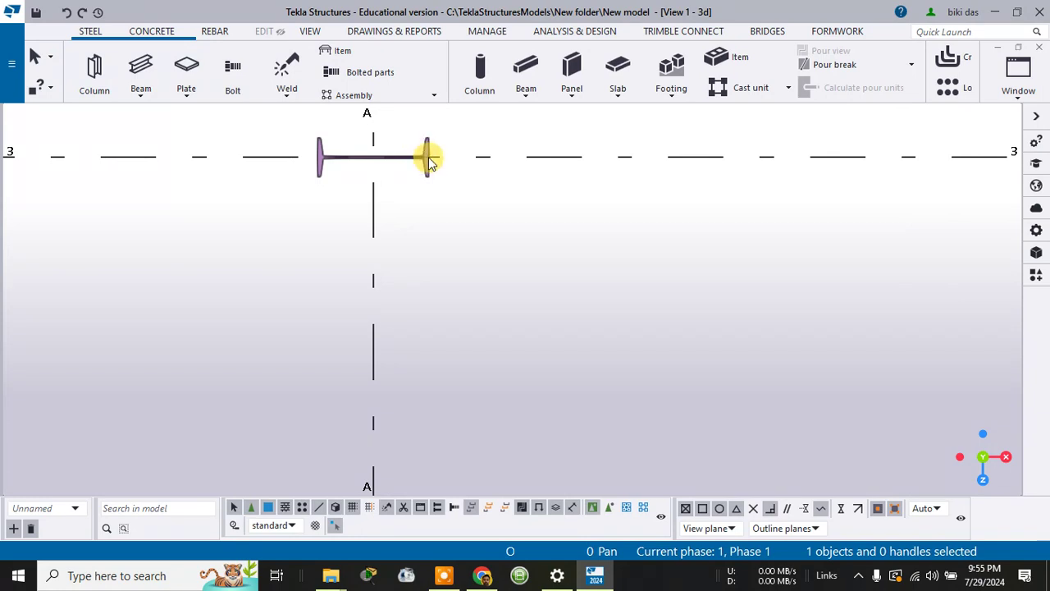
{"action": "left_click", "coordinate": [427, 155]}
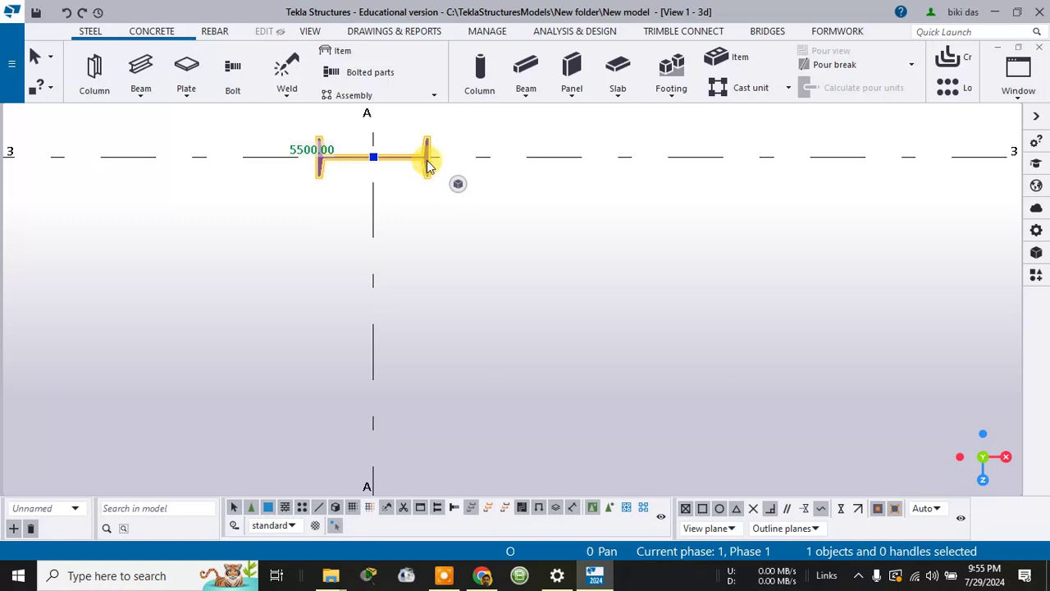
{"action": "double_click", "coordinate": [428, 165]}
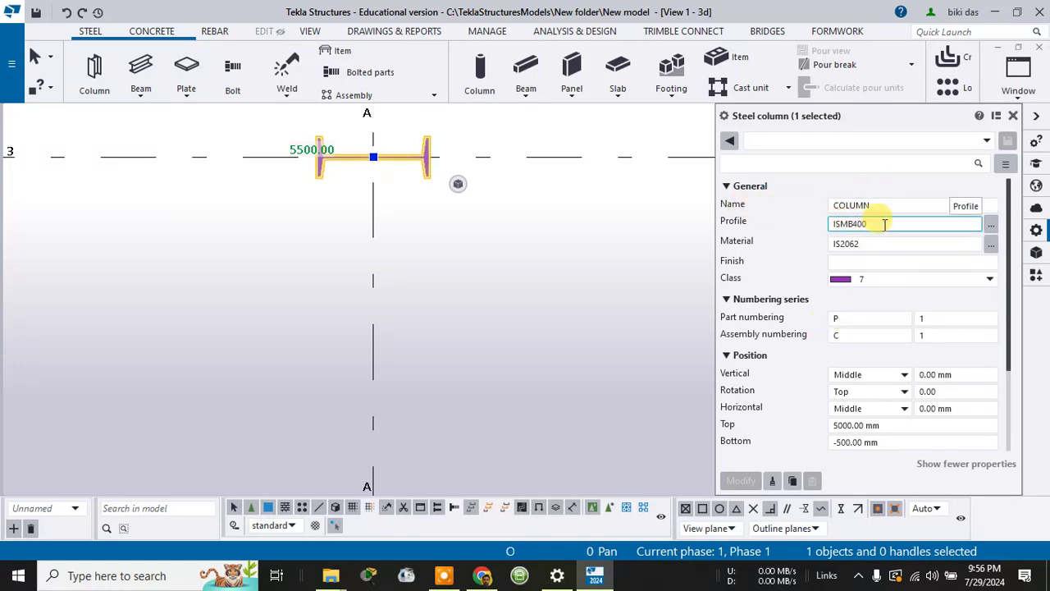
{"action": "left_click", "coordinate": [990, 226]}
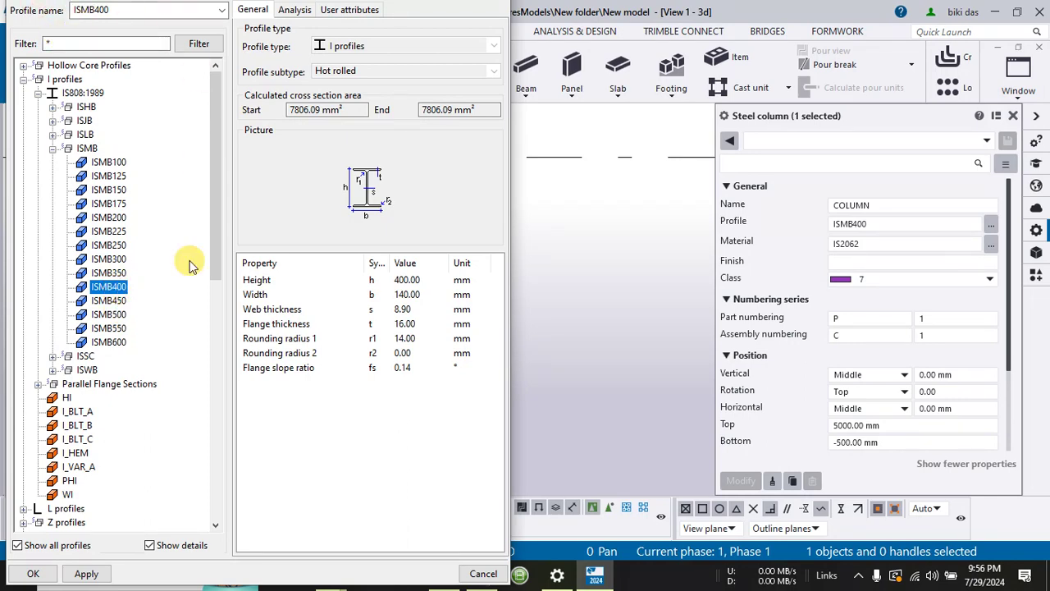
{"action": "left_click", "coordinate": [33, 574]}
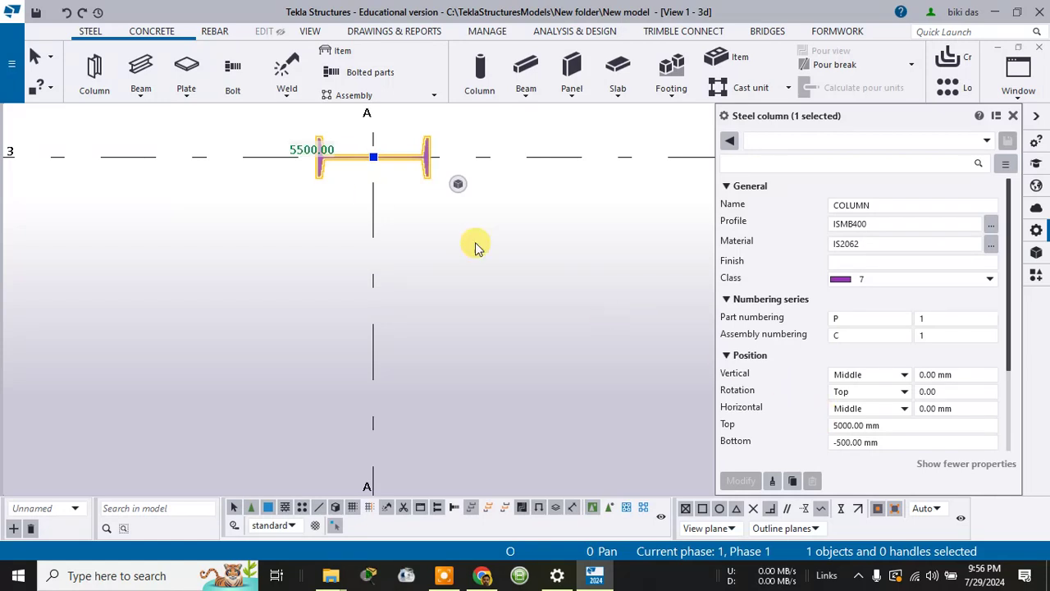
Step: Set the A-3 column's bottom level to 0 and its top level to 6000 mm, and apply the change
{"action": "left_click", "coordinate": [858, 423]}
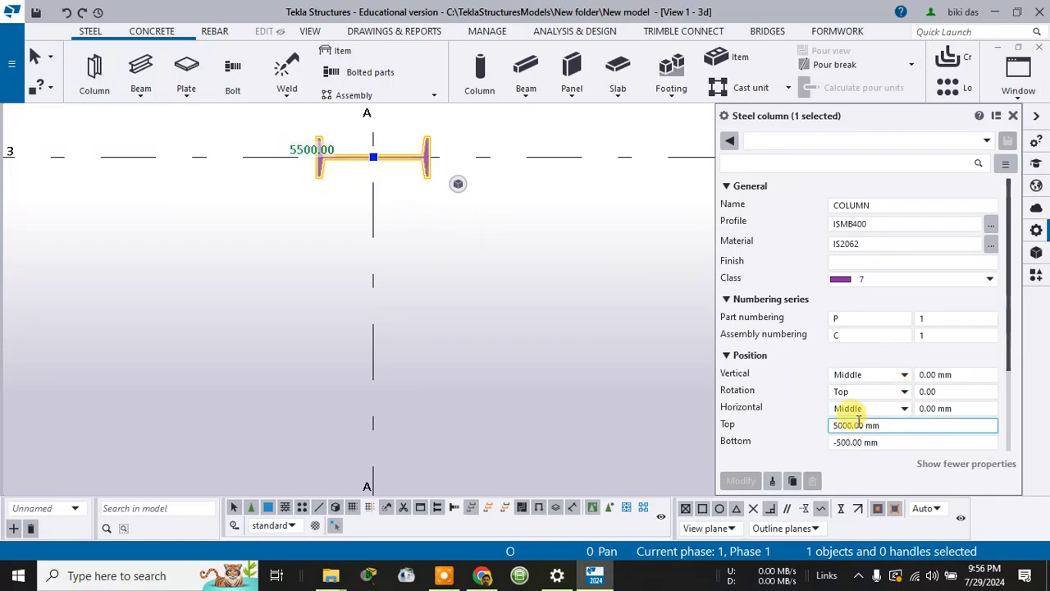
{"action": "left_click", "coordinate": [849, 443]}
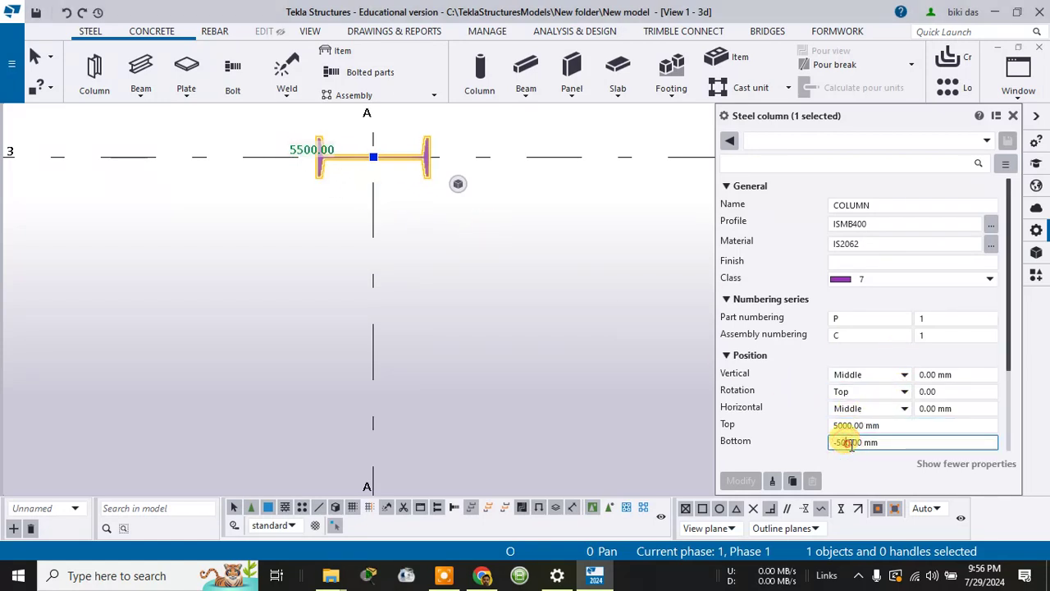
{"action": "double_click", "coordinate": [869, 441]}
{"action": "type", "text": "0"}
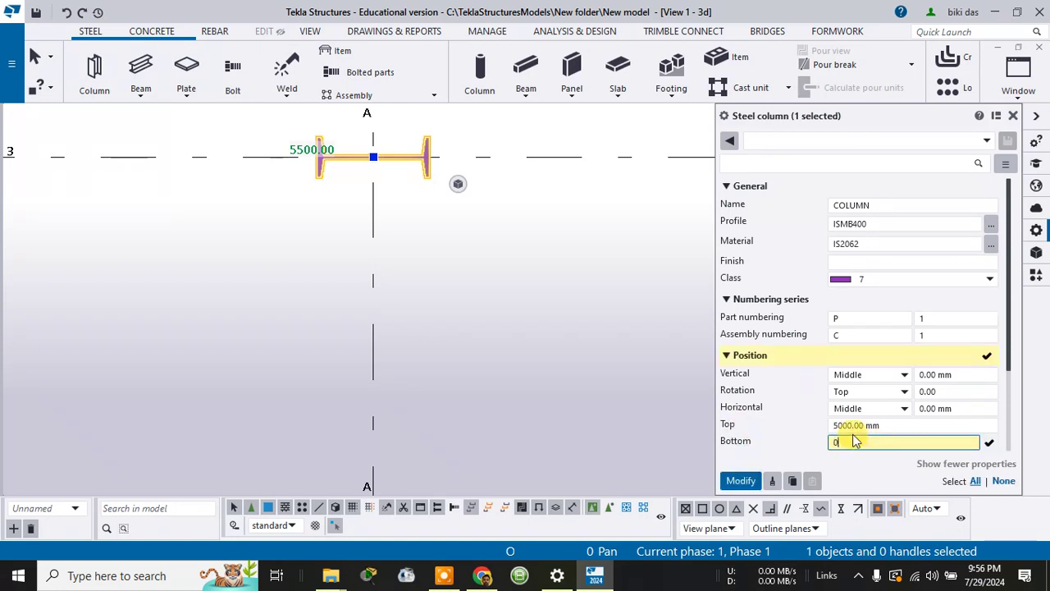
{"action": "double_click", "coordinate": [839, 425]}
{"action": "type", "text": "60"}
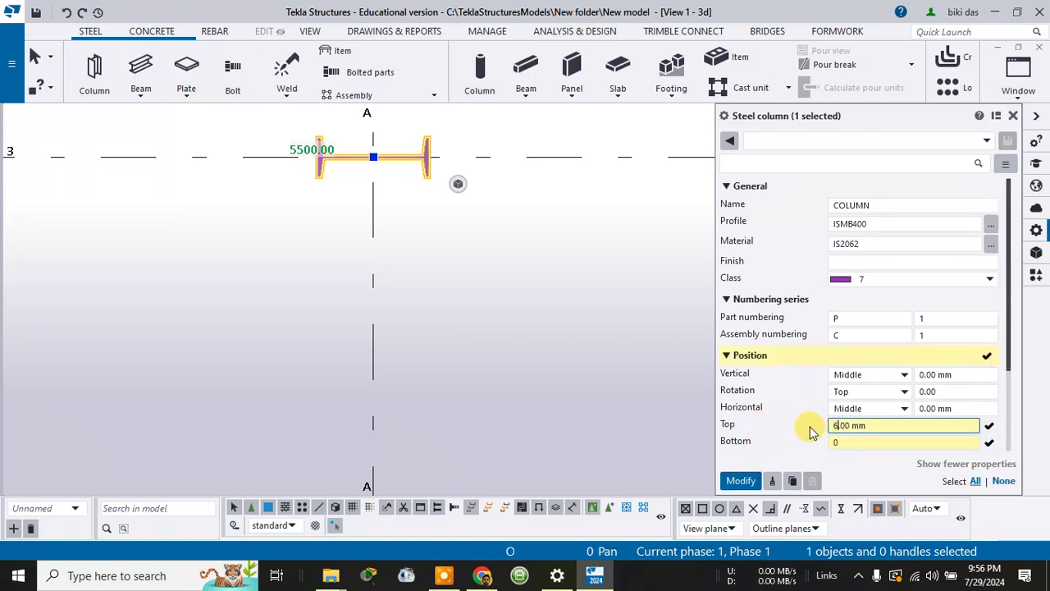
{"action": "type", "text": "00"}
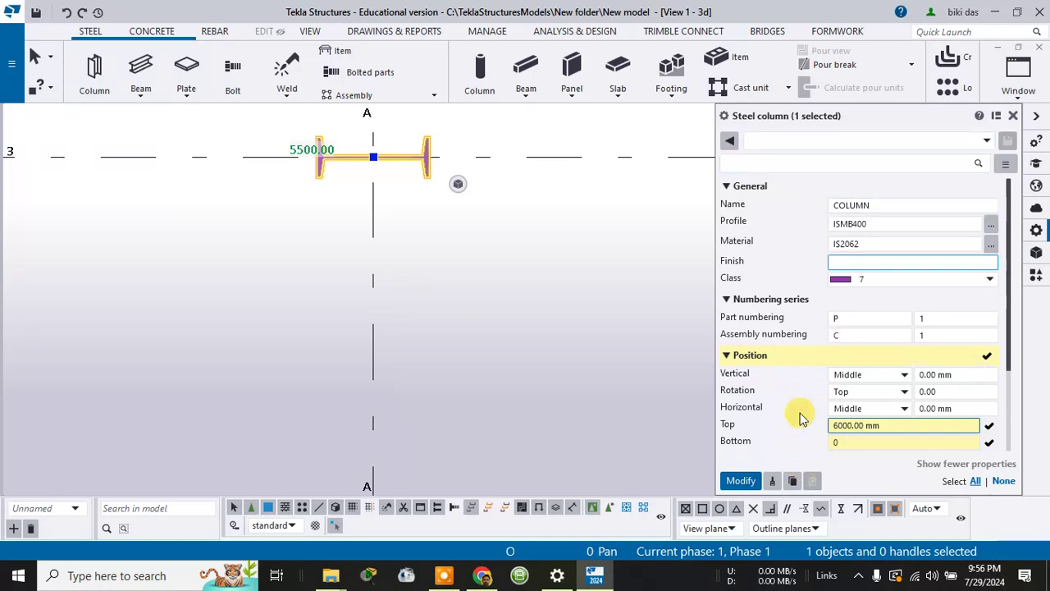
{"action": "left_click", "coordinate": [742, 484]}
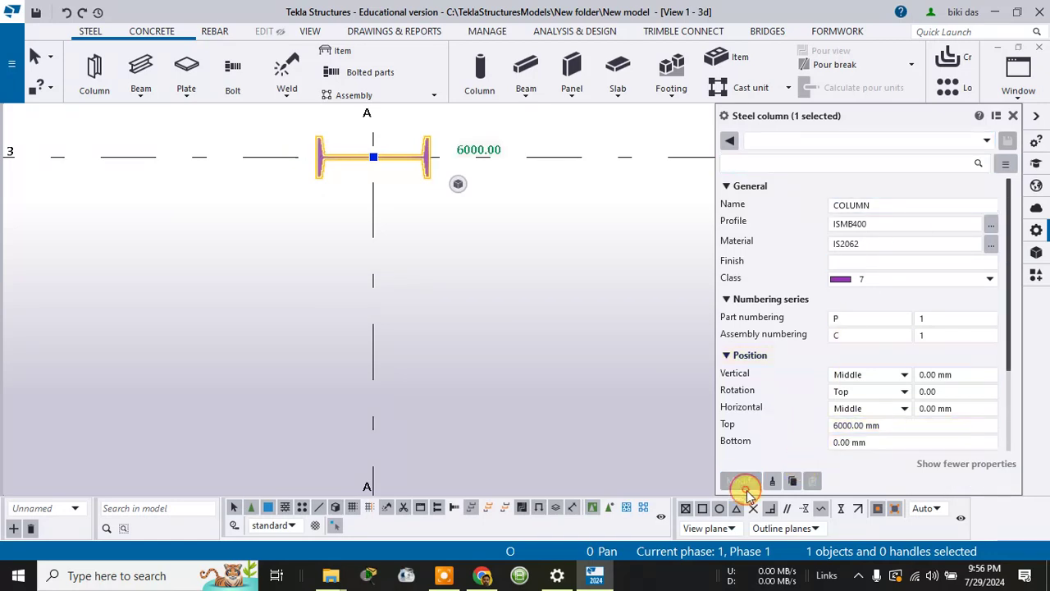
Step: Save the A-3 column's properties as a preset named COLUMN and close the properties
{"action": "left_click", "coordinate": [807, 143]}
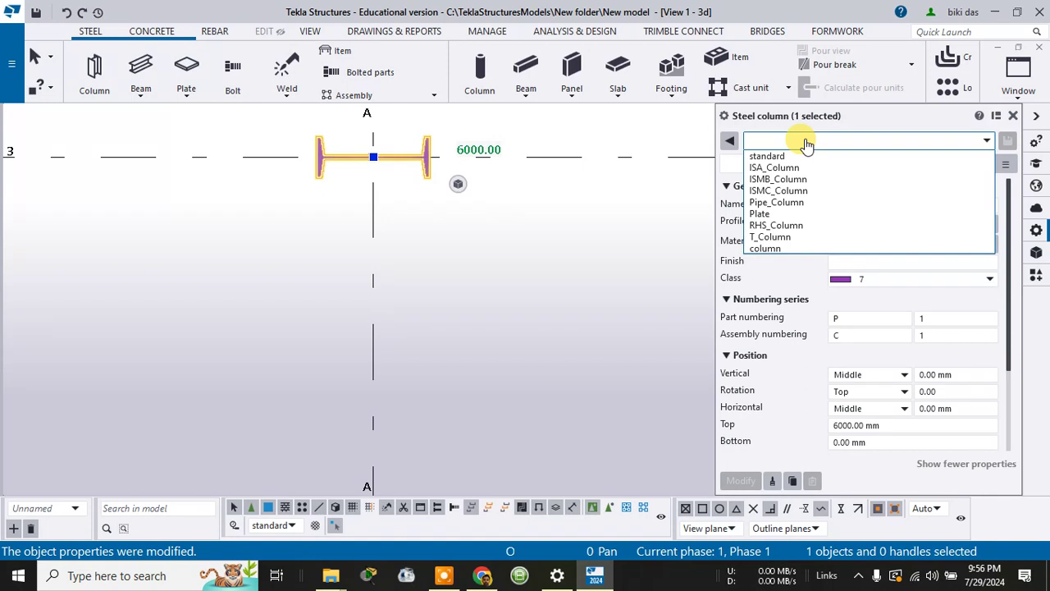
{"action": "type", "text": "COLUMN"}
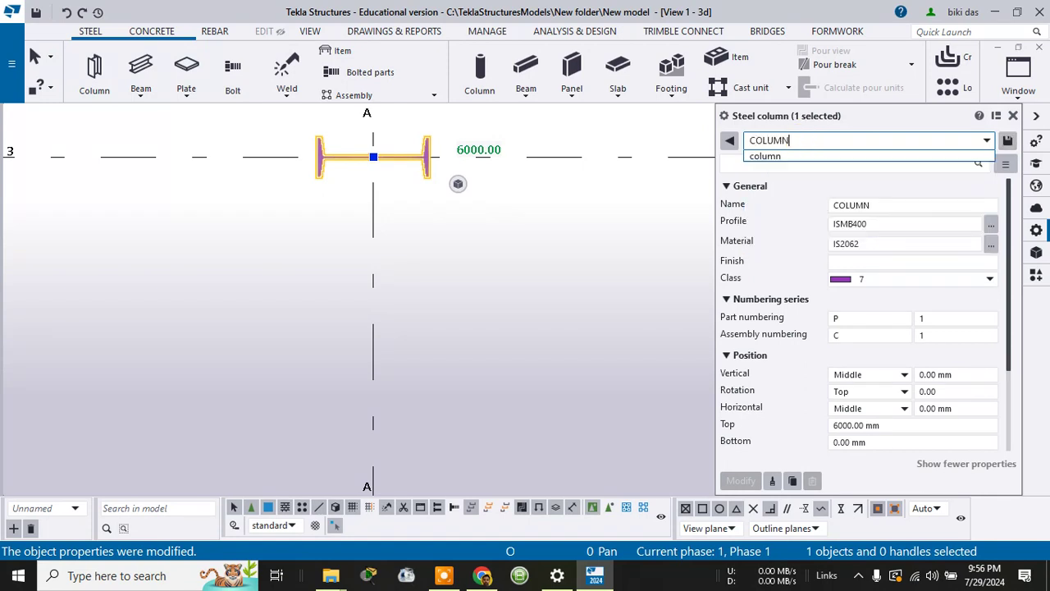
{"action": "left_click", "coordinate": [1007, 142]}
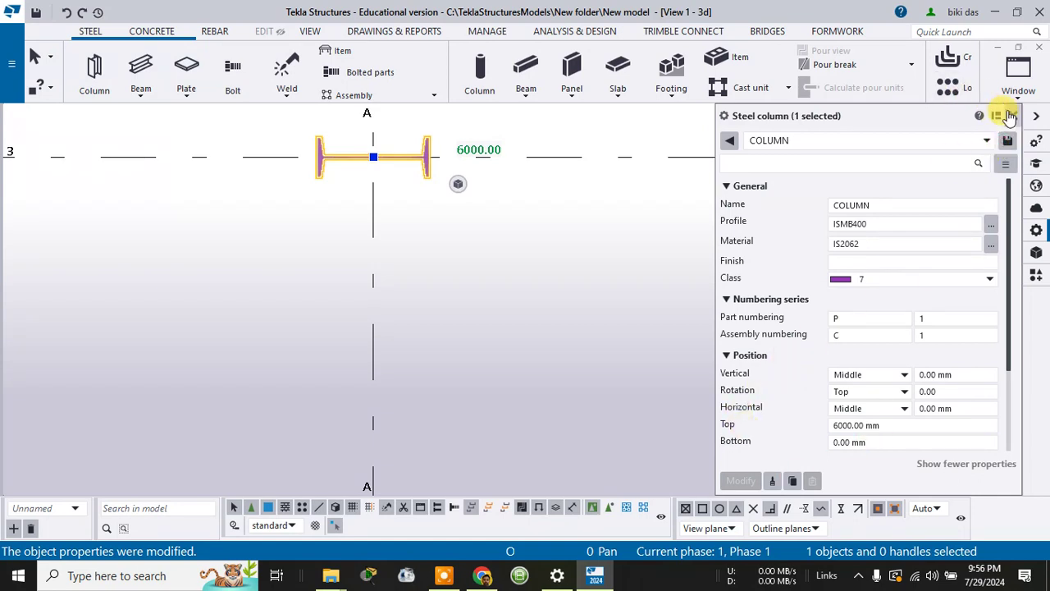
{"action": "left_click", "coordinate": [1015, 115]}
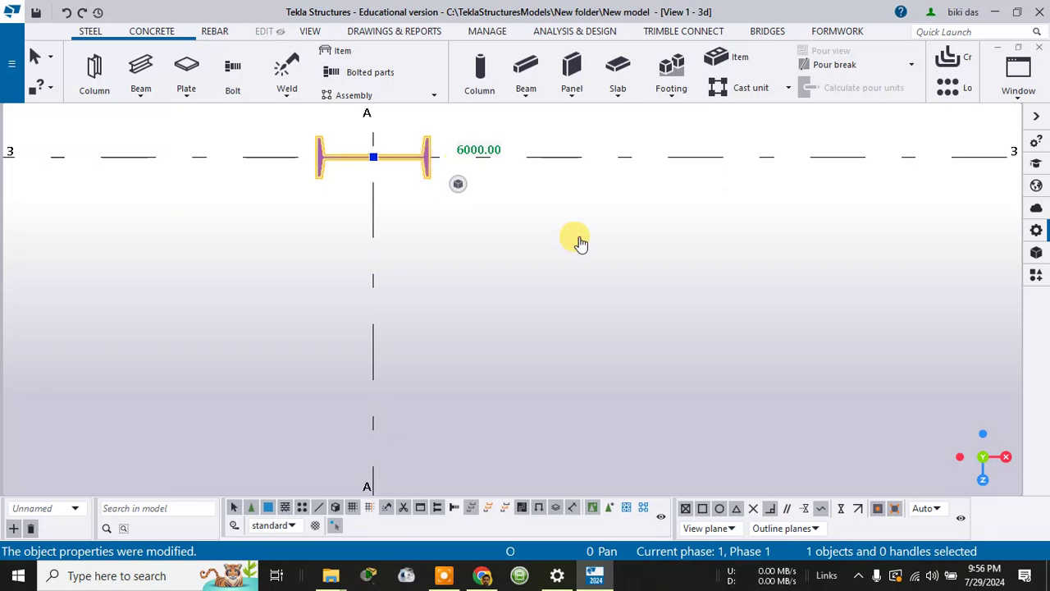
Step: Select the column at B-3 and compare its length with that of the column at A-3
{"action": "scroll", "coordinate": [588, 220], "scroll_direction": "down", "scroll_amount": 3}
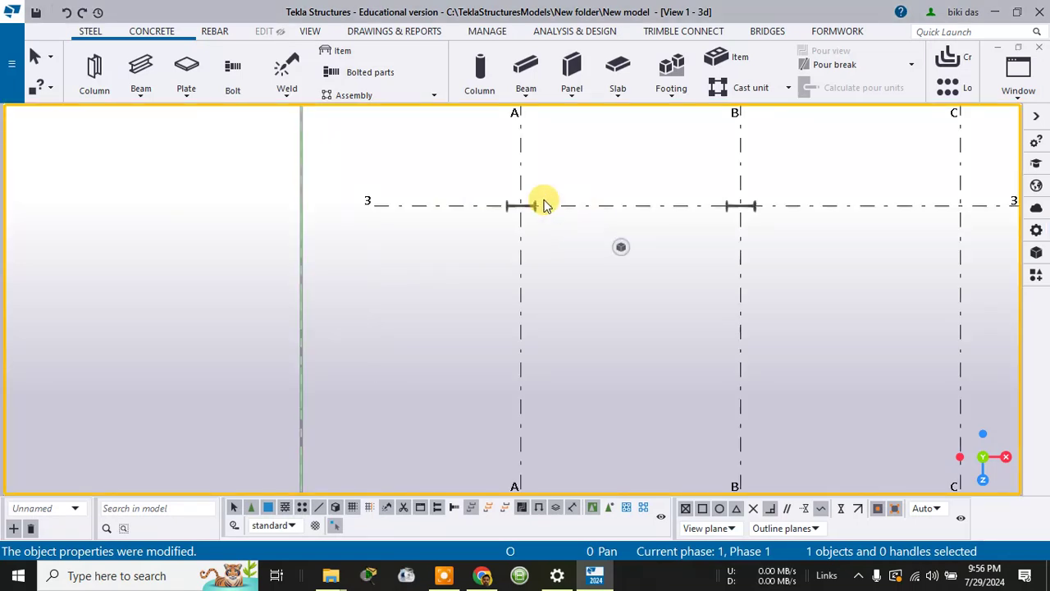
{"action": "scroll", "coordinate": [523, 204], "scroll_direction": "up", "scroll_amount": 4}
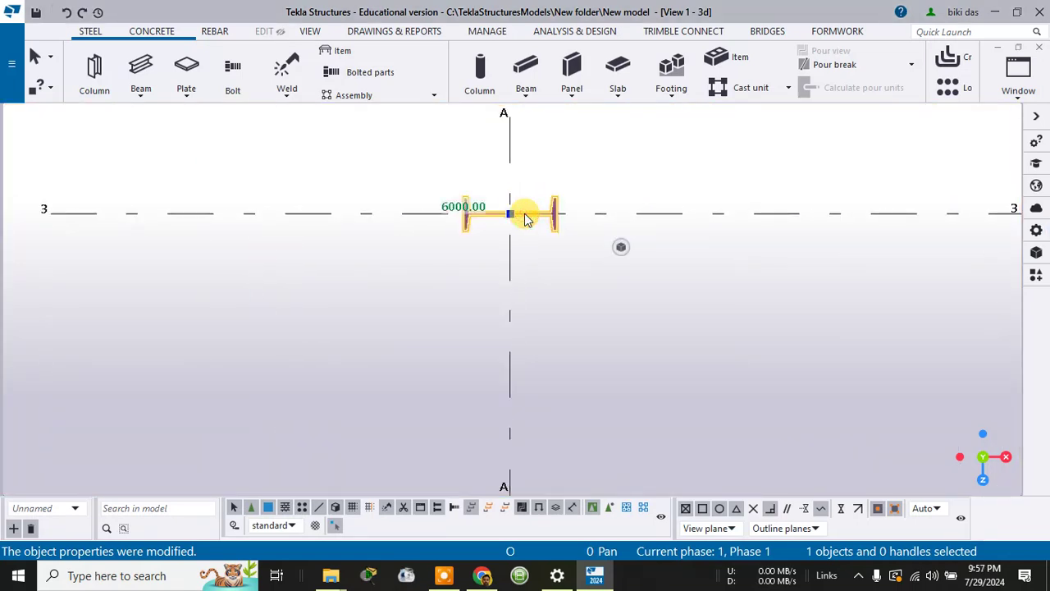
{"action": "scroll", "coordinate": [826, 230], "scroll_direction": "down", "scroll_amount": 5}
{"action": "middle_click_drag", "start_coordinate": [863, 244], "coordinate": [669, 236]}
{"action": "scroll", "coordinate": [747, 211], "scroll_direction": "up", "scroll_amount": 5}
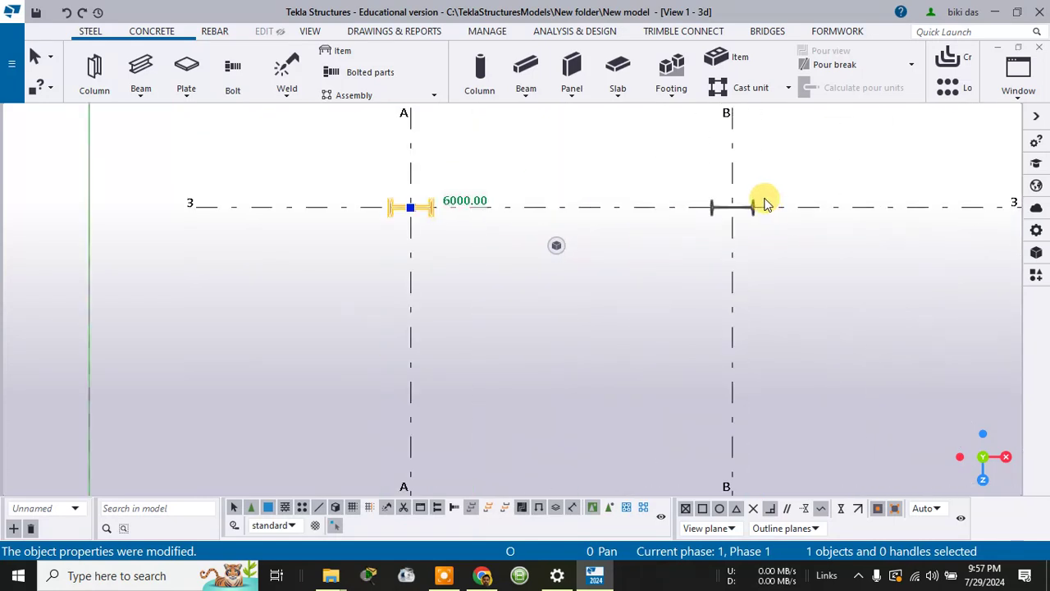
{"action": "left_click", "coordinate": [732, 219]}
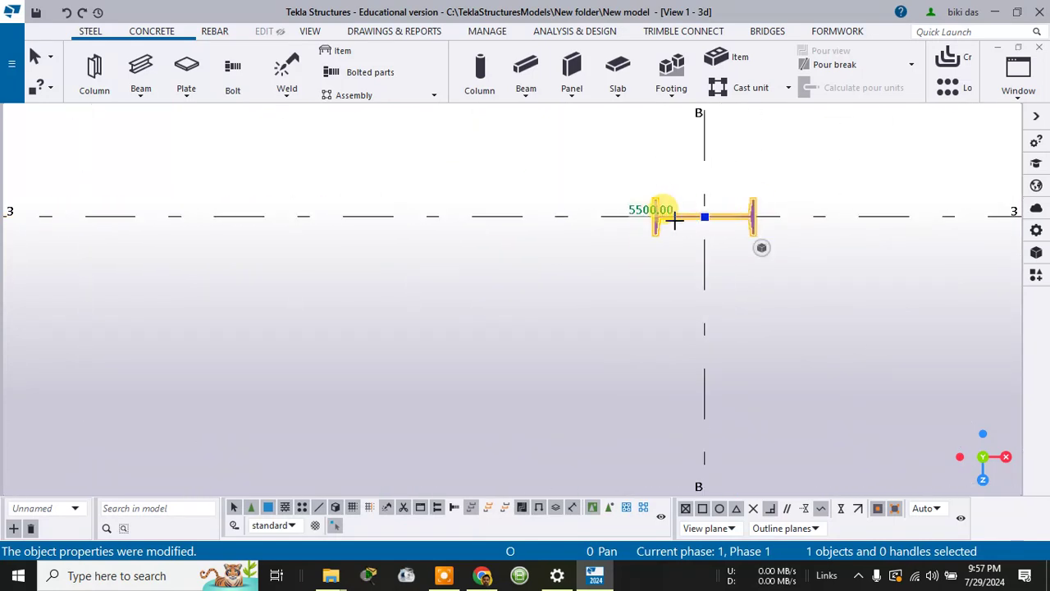
{"action": "scroll", "coordinate": [754, 179], "scroll_direction": "down", "scroll_amount": 2}
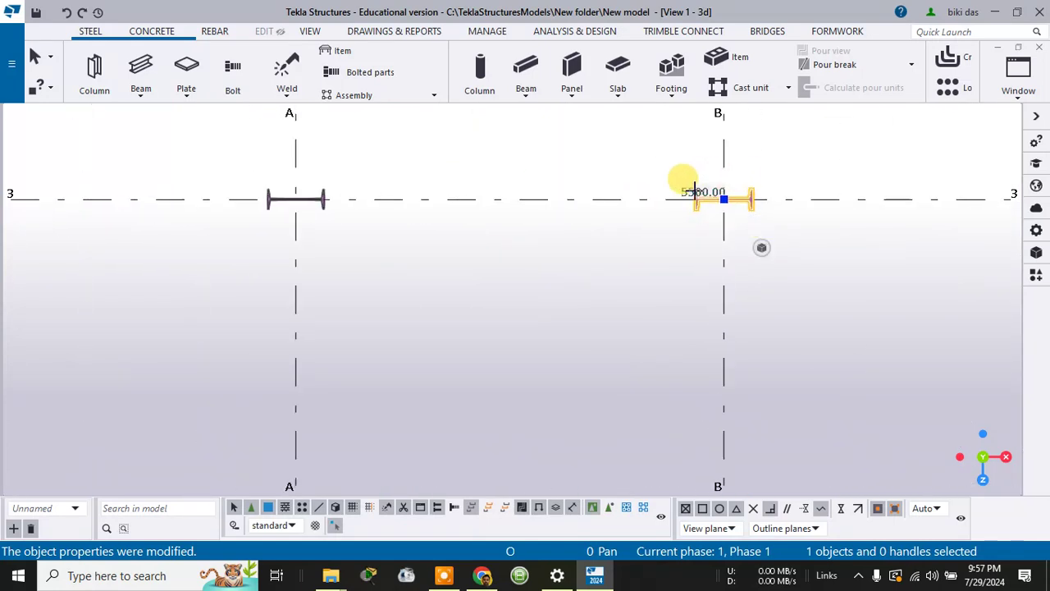
Step: Load the COLUMN preset into the properties of the column at B-3, apply it and close the properties
{"action": "left_click", "coordinate": [698, 189]}
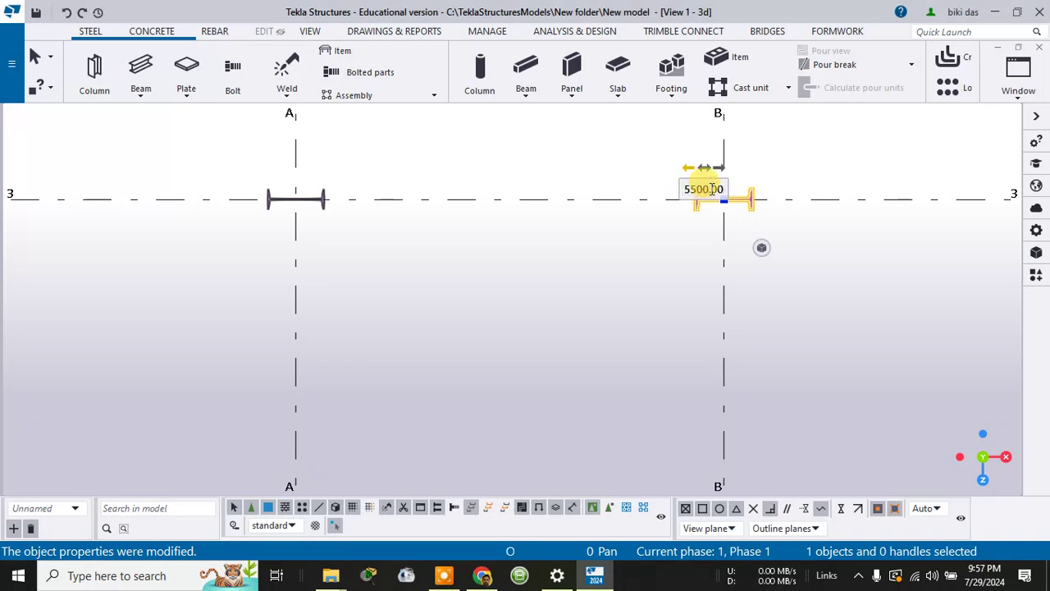
{"action": "left_click", "coordinate": [746, 205]}
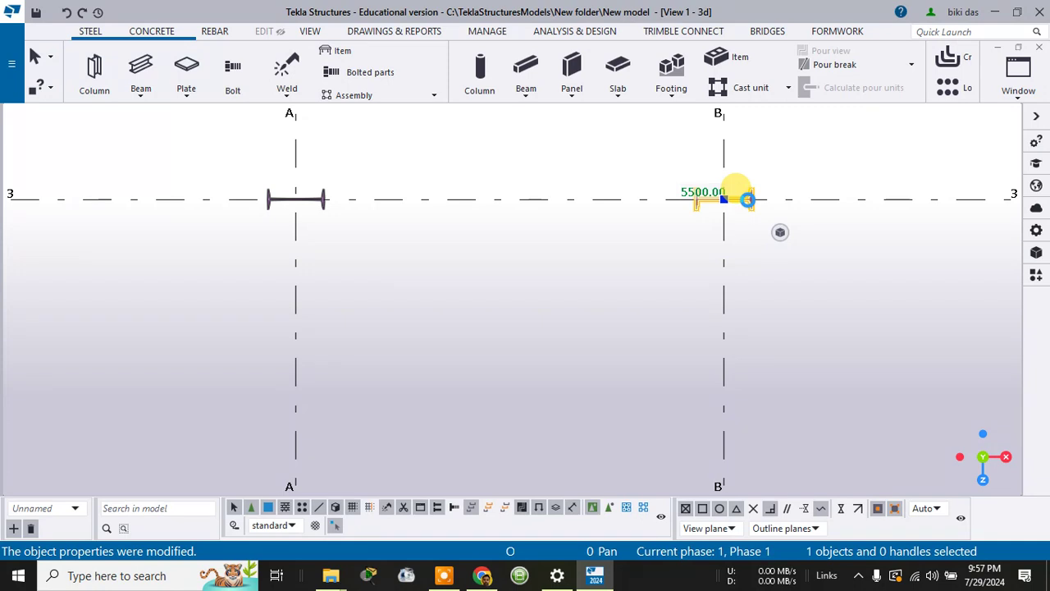
{"action": "double_click", "coordinate": [748, 199]}
{"action": "left_click", "coordinate": [943, 140]}
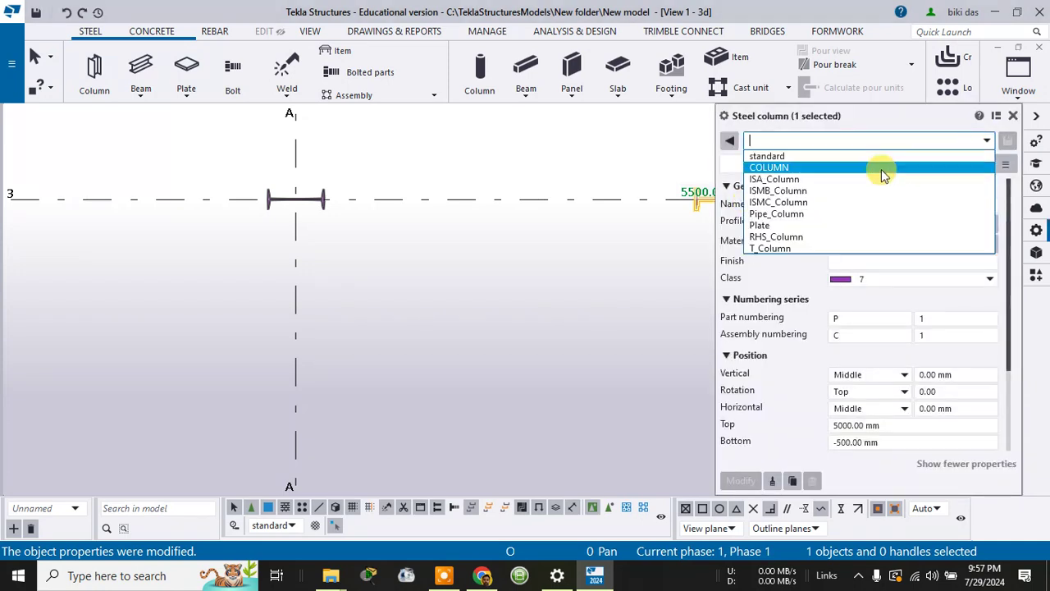
{"action": "left_click", "coordinate": [863, 169]}
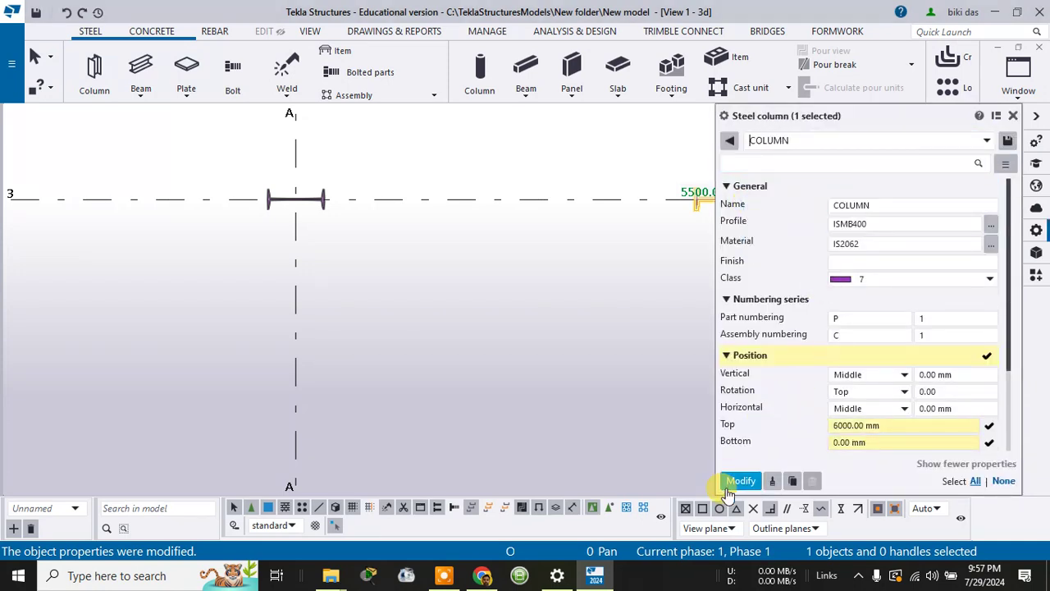
{"action": "left_click", "coordinate": [728, 484]}
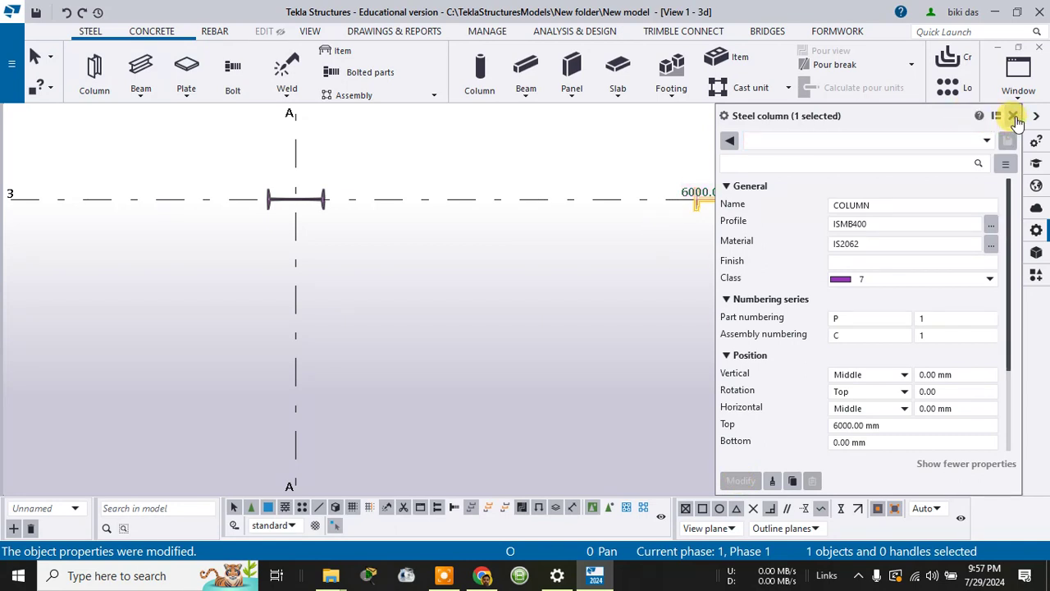
{"action": "left_click", "coordinate": [1014, 116]}
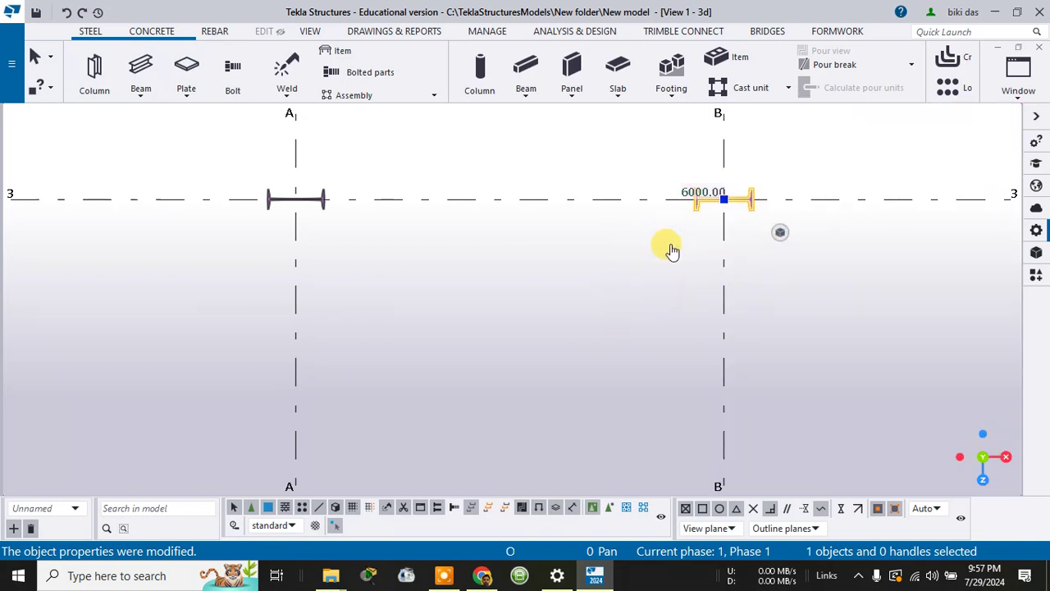
Step: Apply the saved COLUMN preset to the steel column at A-2 and close its properties
{"action": "scroll", "coordinate": [670, 249], "scroll_direction": "down", "scroll_amount": 2}
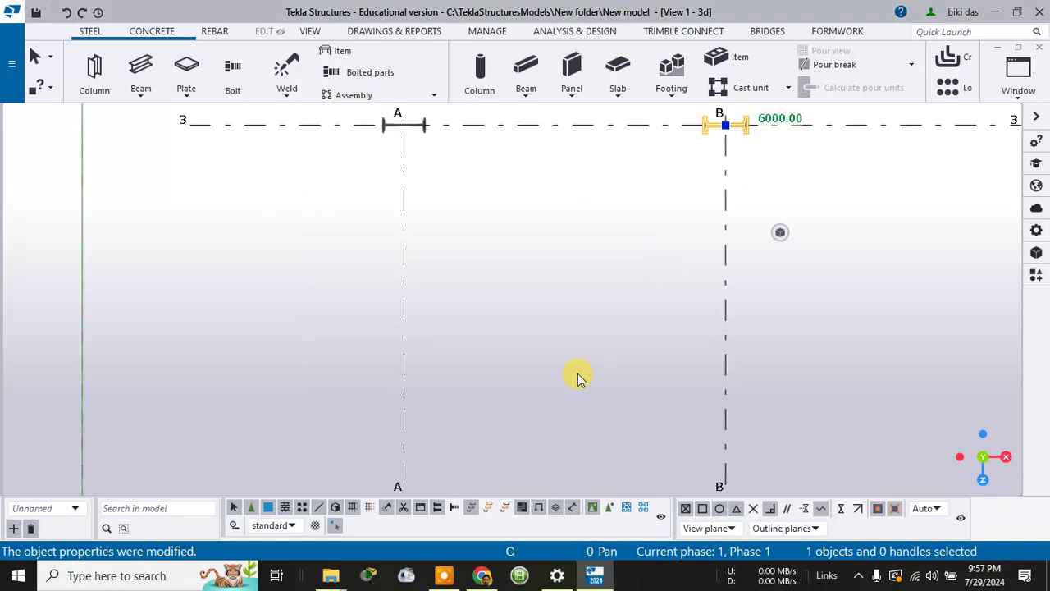
{"action": "scroll", "coordinate": [499, 448], "scroll_direction": "down", "scroll_amount": 1}
{"action": "middle_click_drag", "start_coordinate": [500, 448], "coordinate": [511, 316]}
{"action": "scroll", "coordinate": [459, 385], "scroll_direction": "up", "scroll_amount": 5}
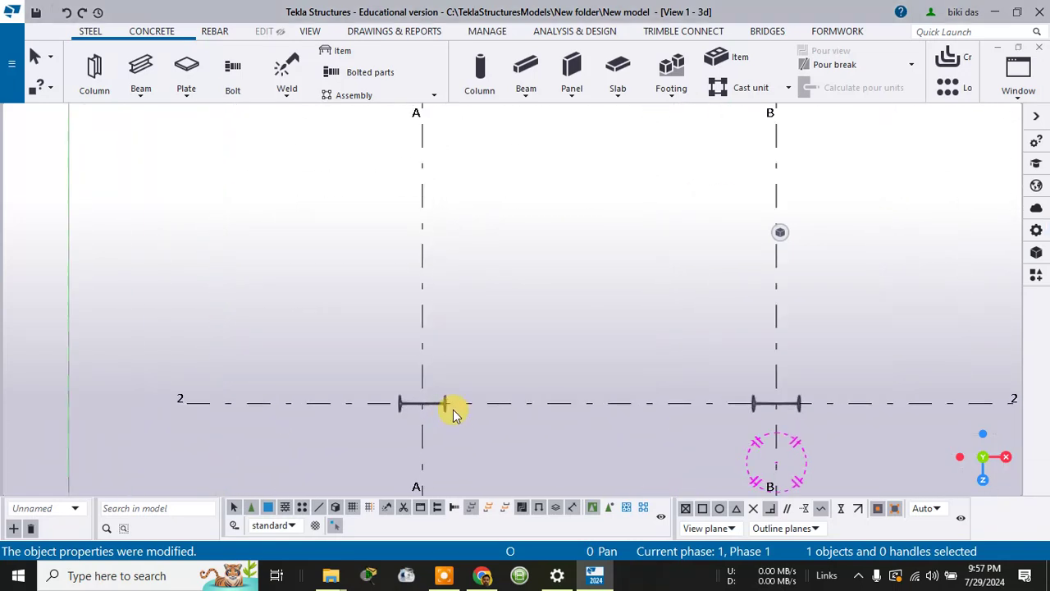
{"action": "left_click", "coordinate": [427, 403]}
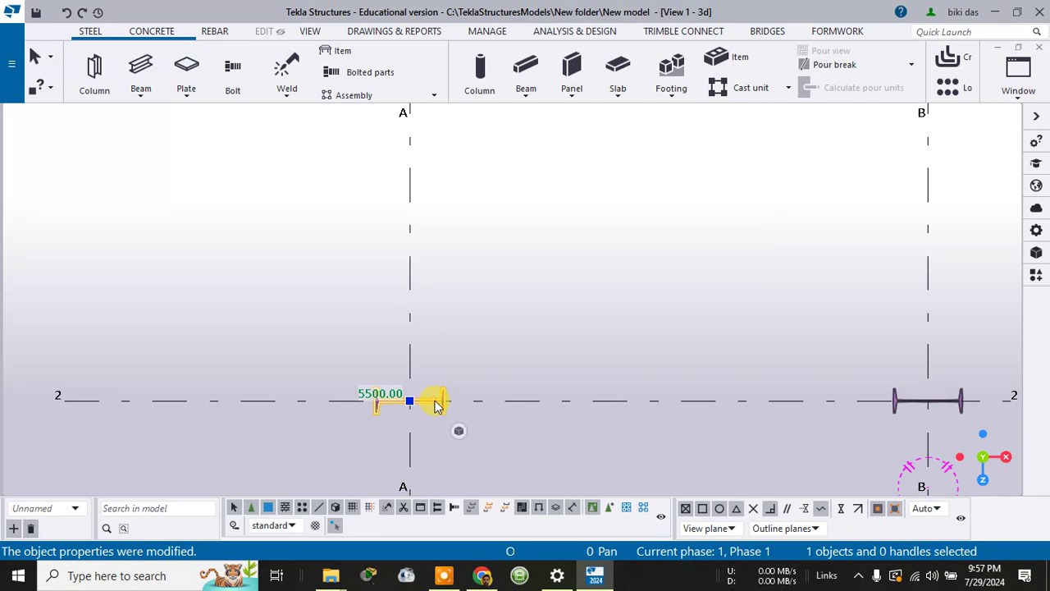
{"action": "double_click", "coordinate": [443, 403]}
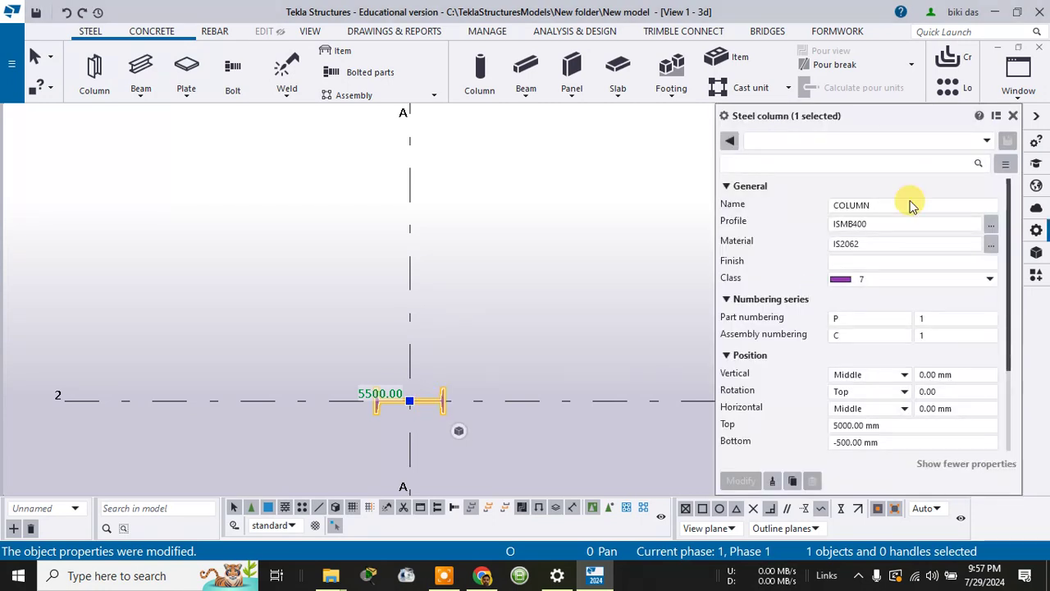
{"action": "left_click", "coordinate": [990, 139]}
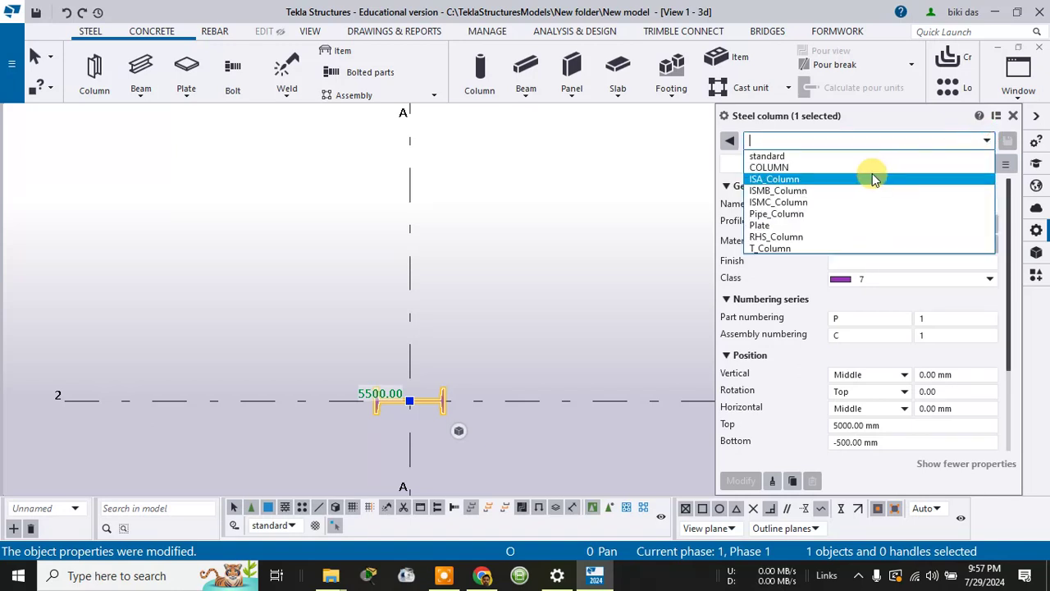
{"action": "left_click", "coordinate": [872, 164]}
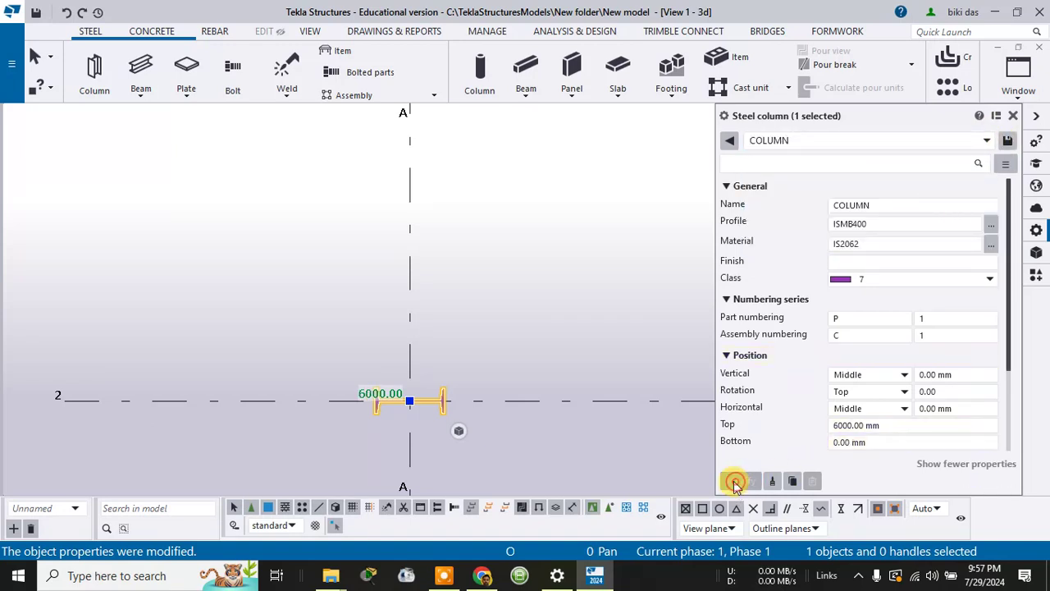
{"action": "left_click", "coordinate": [553, 333]}
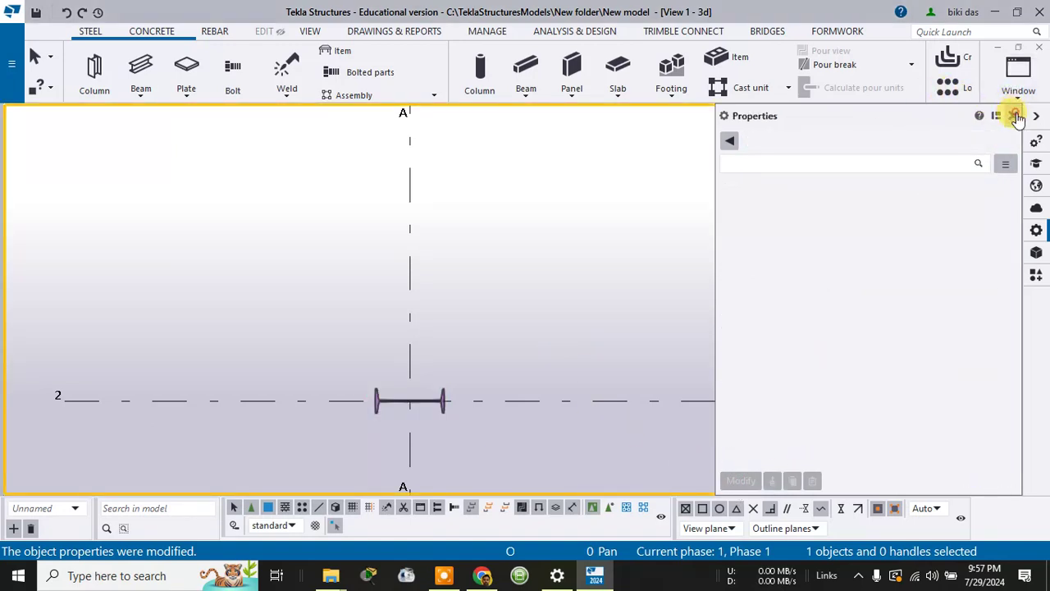
{"action": "left_click", "coordinate": [1013, 115]}
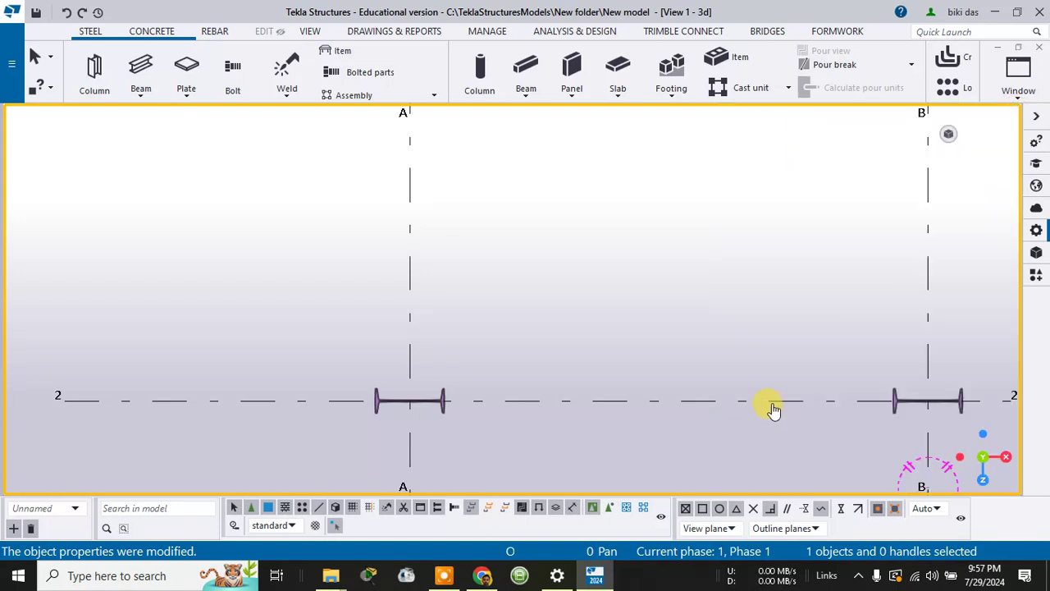
Step: Modify the steel column at B-2 with the COLUMN preset and close the properties
{"action": "left_click", "coordinate": [894, 406]}
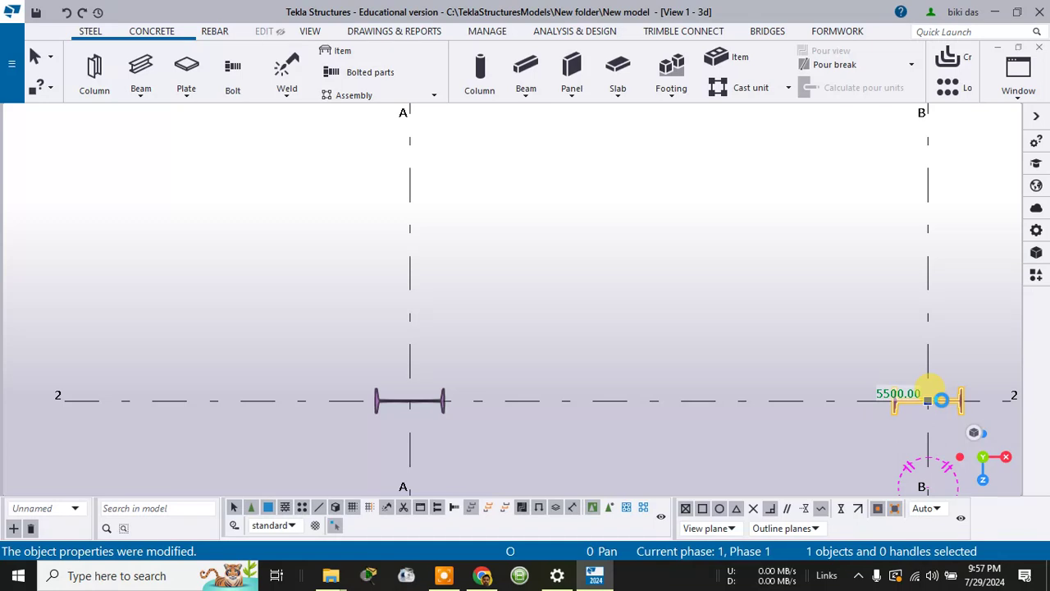
{"action": "double_click", "coordinate": [930, 393]}
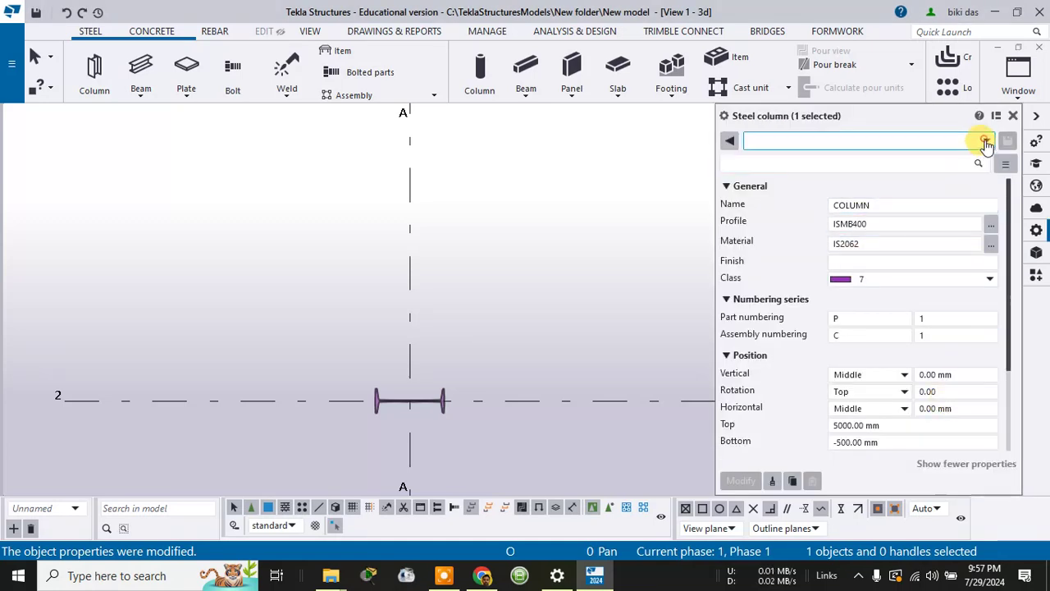
{"action": "left_click", "coordinate": [985, 140]}
{"action": "left_click", "coordinate": [902, 167]}
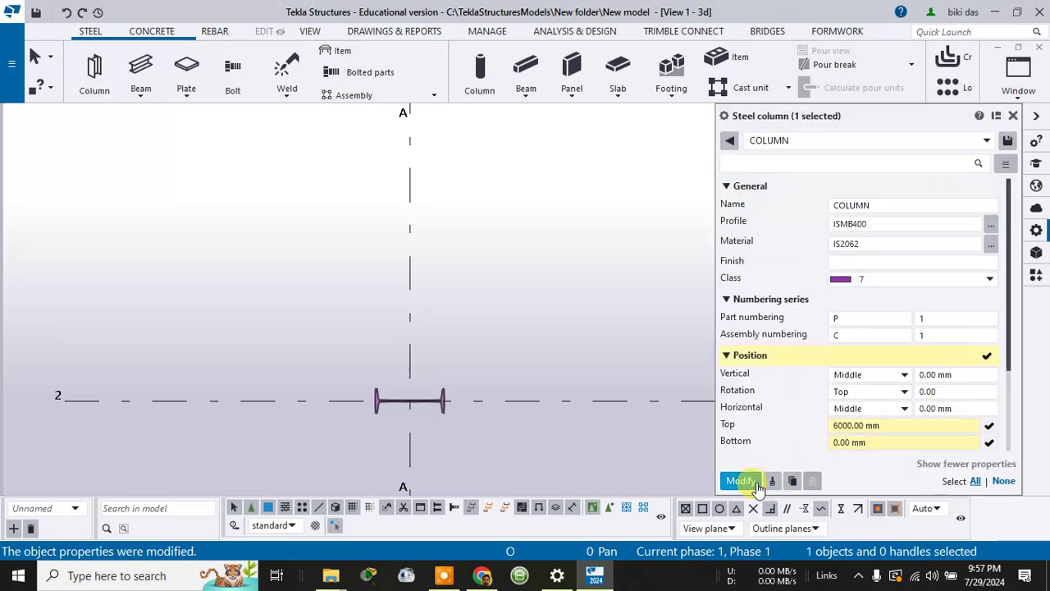
{"action": "left_click", "coordinate": [757, 485]}
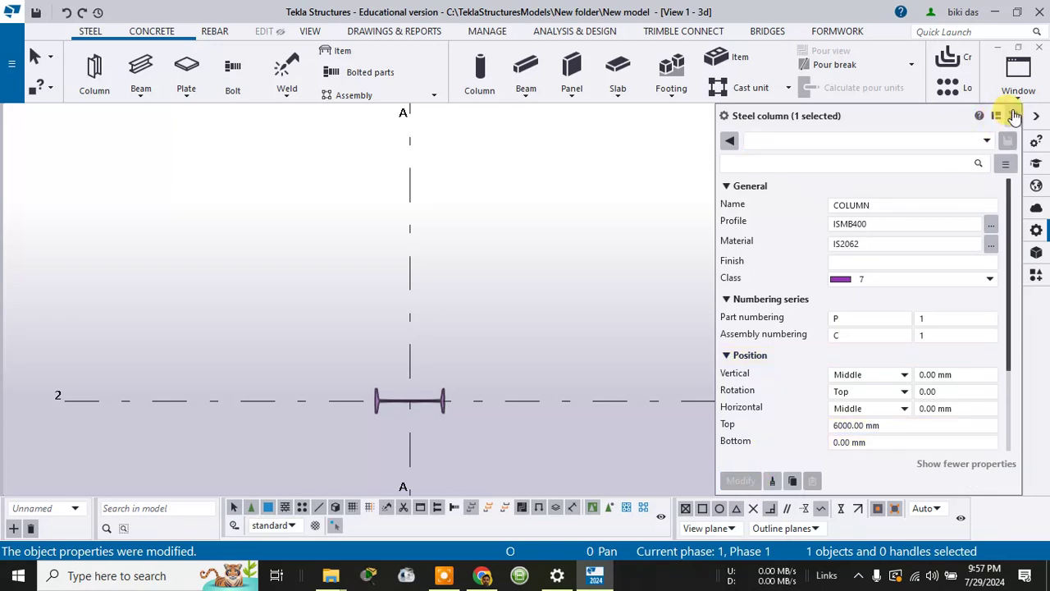
{"action": "left_click", "coordinate": [1013, 116]}
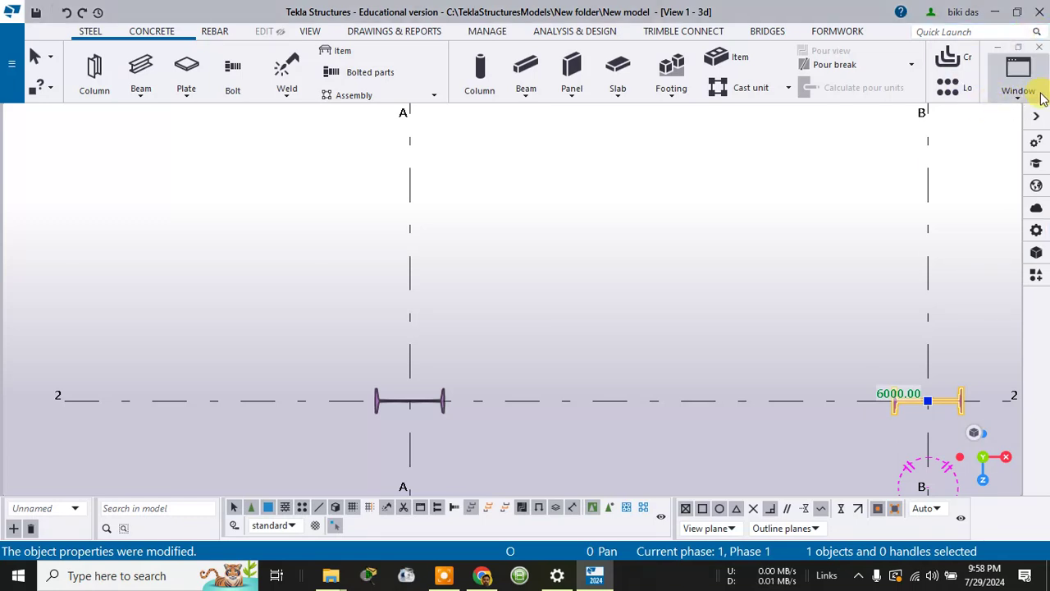
Step: Open the GRID @1 and GRID @3 views and check the columns' height against the levels in flat elevation
{"action": "left_click", "coordinate": [1032, 97]}
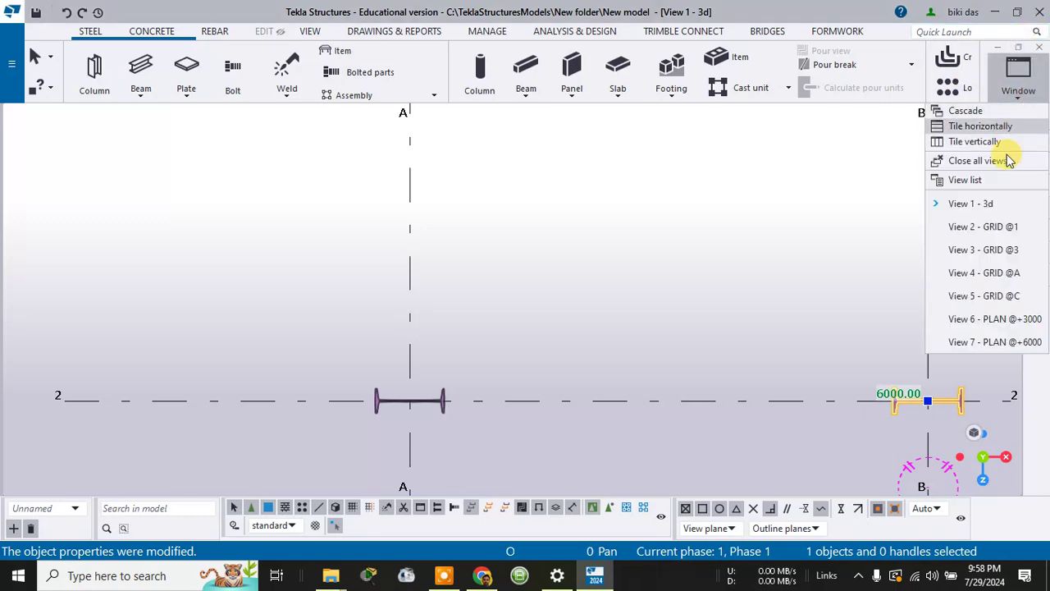
{"action": "left_click", "coordinate": [1012, 228]}
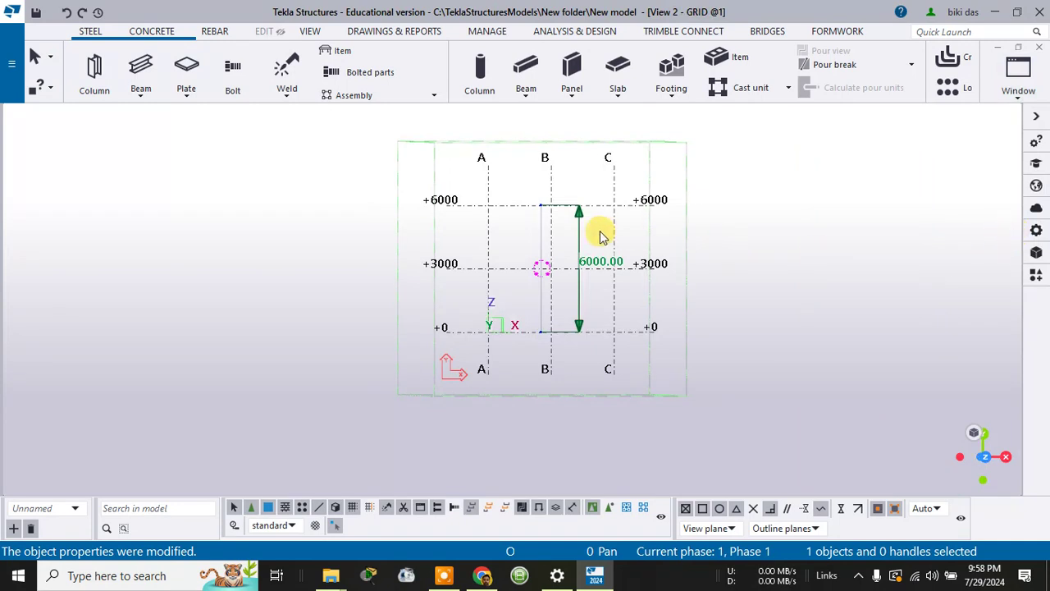
{"action": "scroll", "coordinate": [599, 236], "scroll_direction": "up", "scroll_amount": 2}
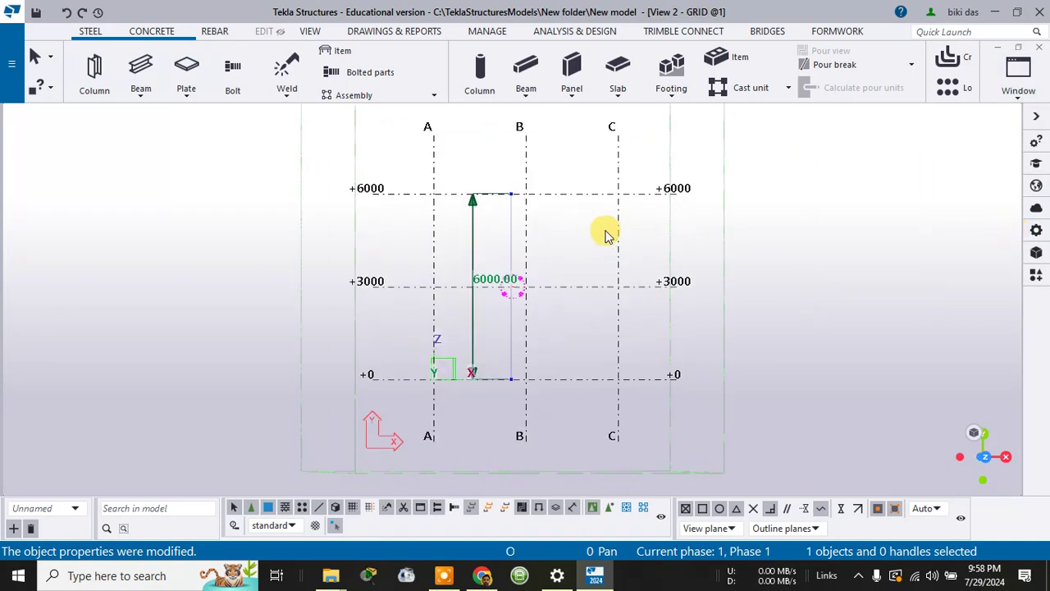
{"action": "left_click", "coordinate": [1016, 90]}
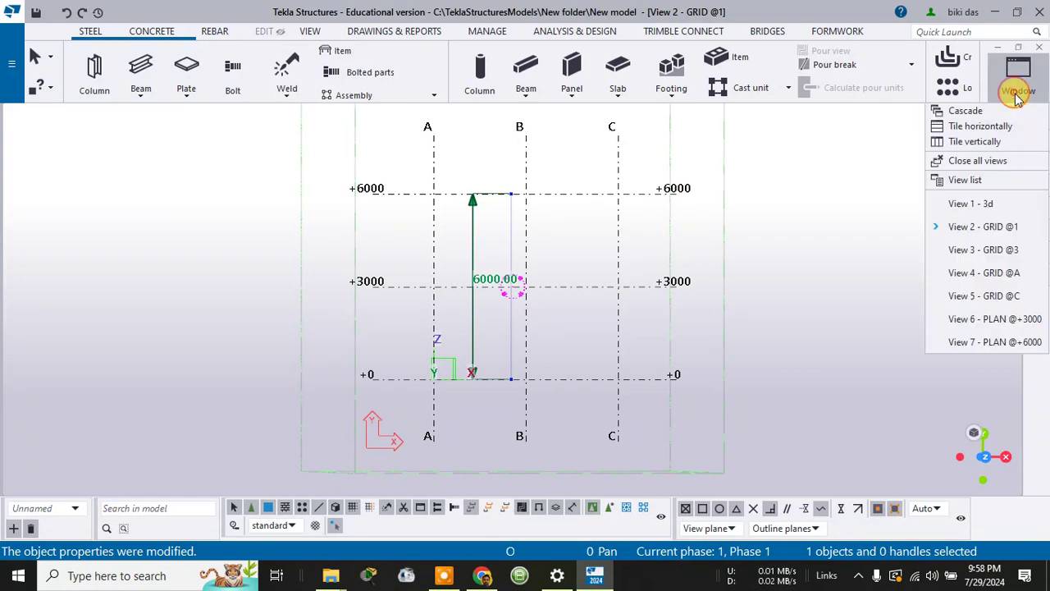
{"action": "left_click", "coordinate": [1012, 250]}
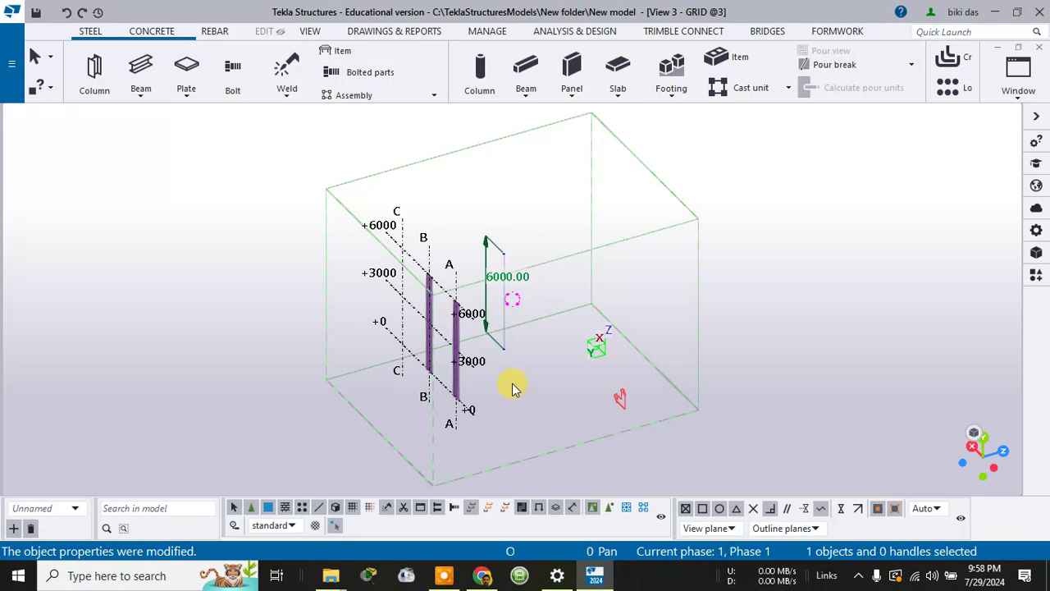
{"action": "key", "text": "ctrl+p"}
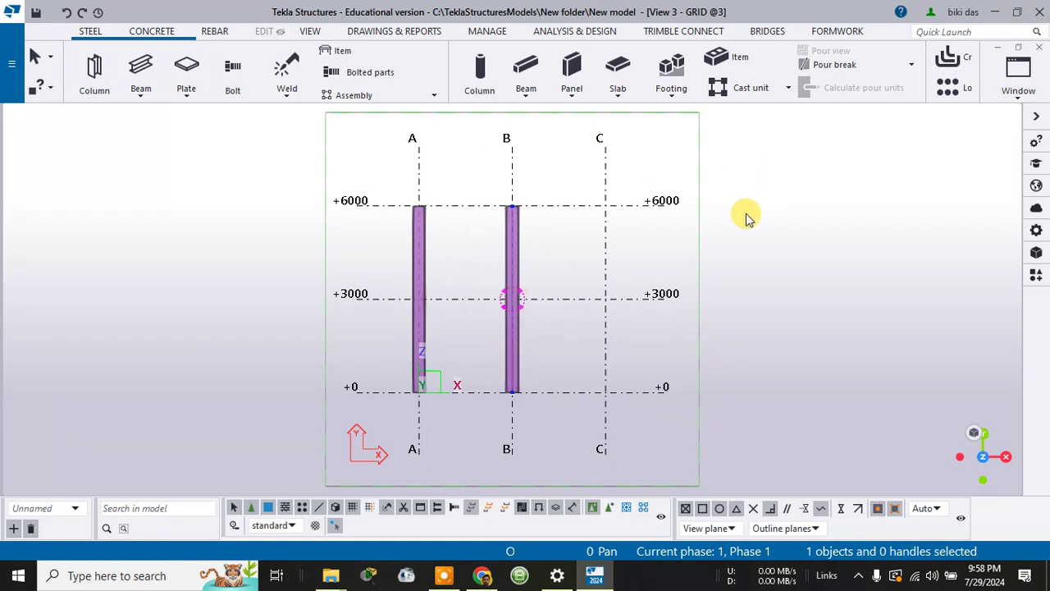
{"action": "scroll", "coordinate": [443, 240], "scroll_direction": "up", "scroll_amount": 3}
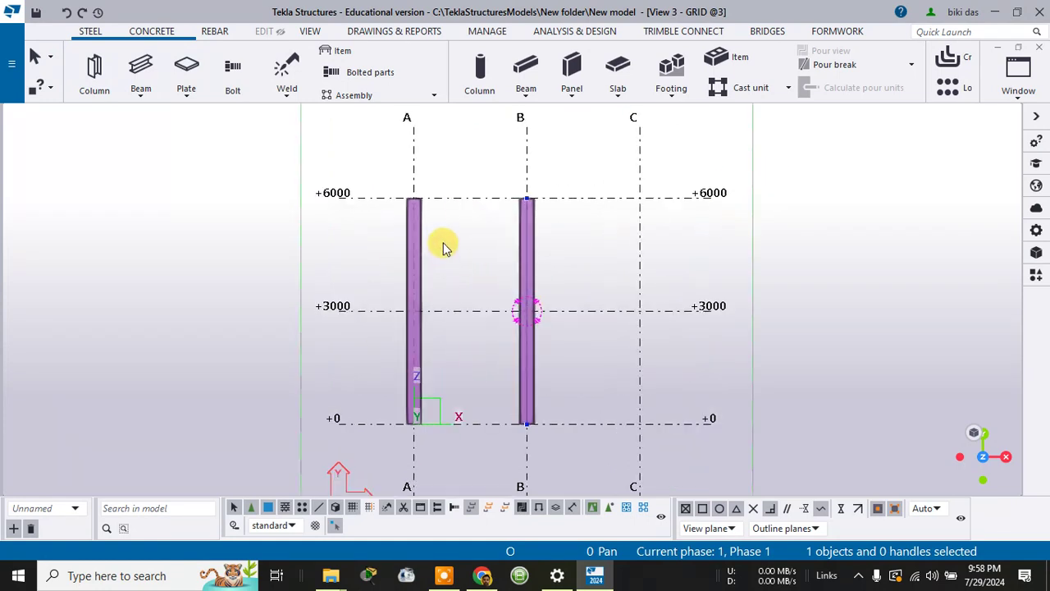
{"action": "scroll", "coordinate": [443, 241], "scroll_direction": "down", "scroll_amount": 2}
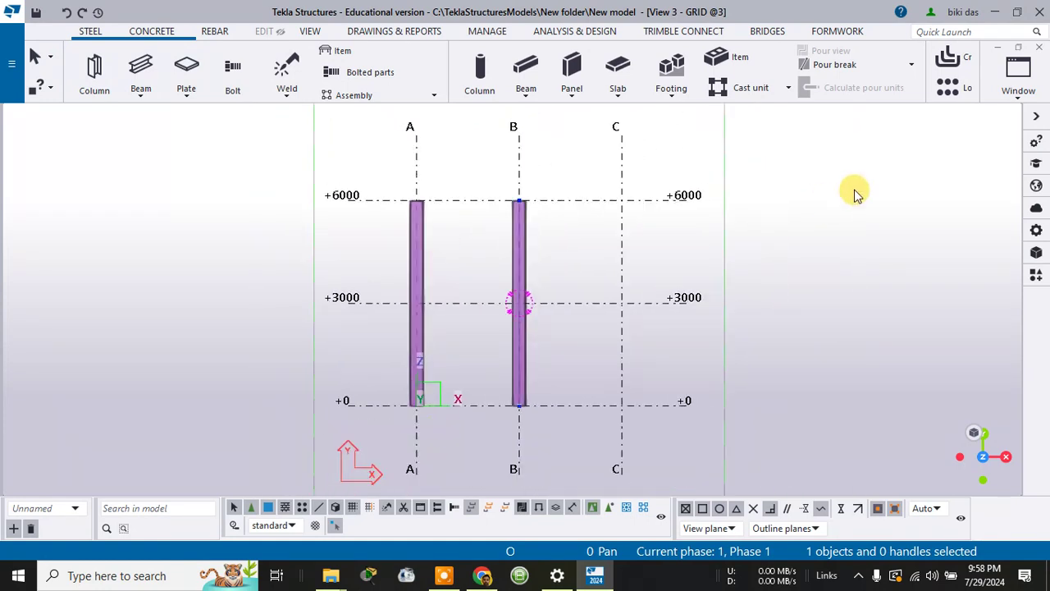
Step: Switch to the View 1 - 3d view and bring the columns along grid lines 2 and 3 into view
{"action": "left_click", "coordinate": [1018, 80]}
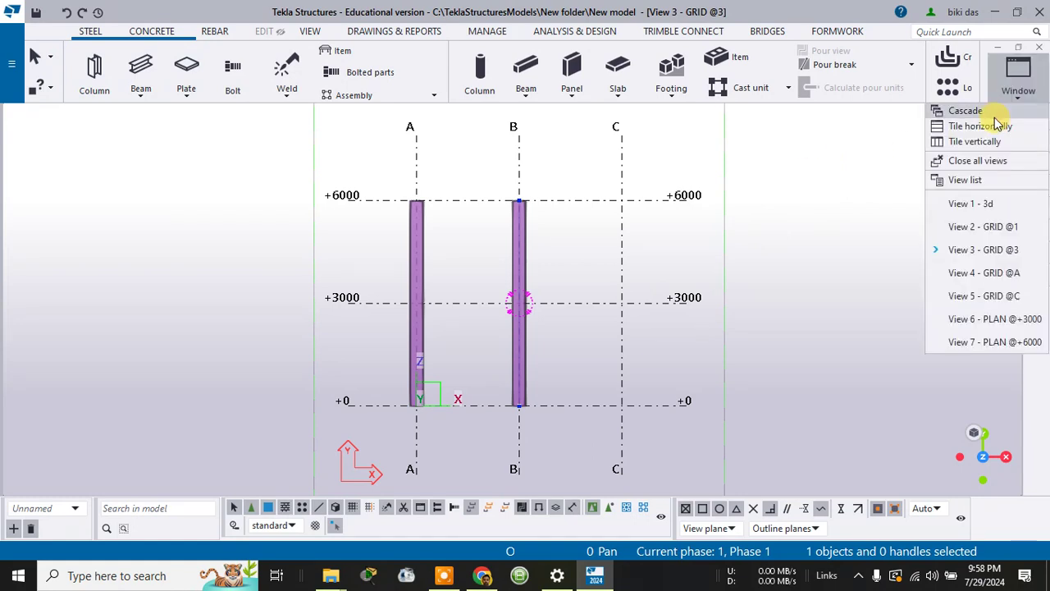
{"action": "left_click", "coordinate": [976, 203]}
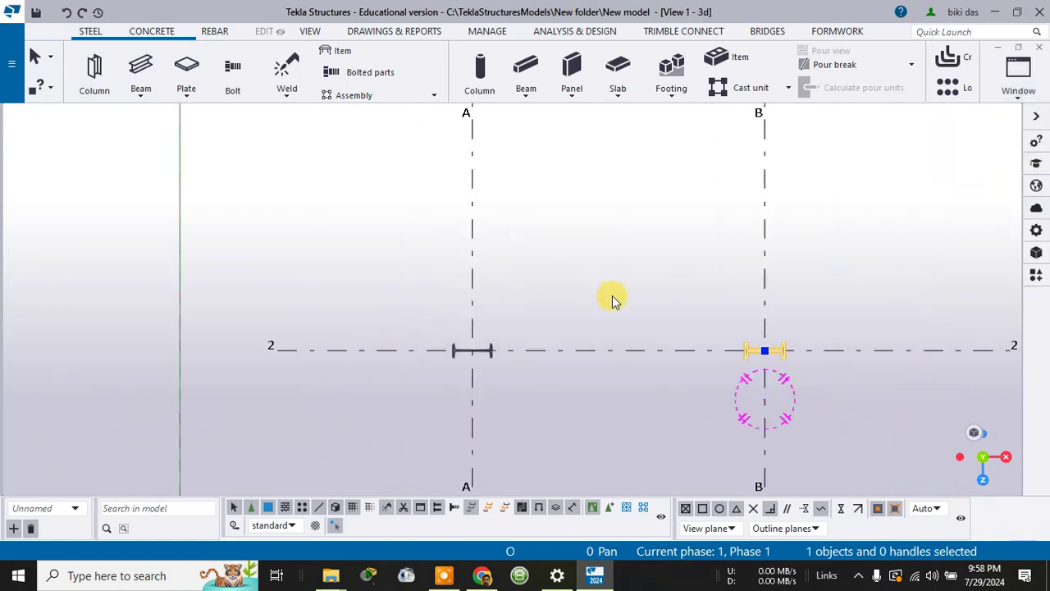
{"action": "middle_click_drag", "start_coordinate": [621, 293], "coordinate": [598, 153]}
{"action": "scroll", "coordinate": [598, 153], "scroll_direction": "down", "scroll_amount": 2}
{"action": "scroll", "coordinate": [555, 363], "scroll_direction": "up", "scroll_amount": 2}
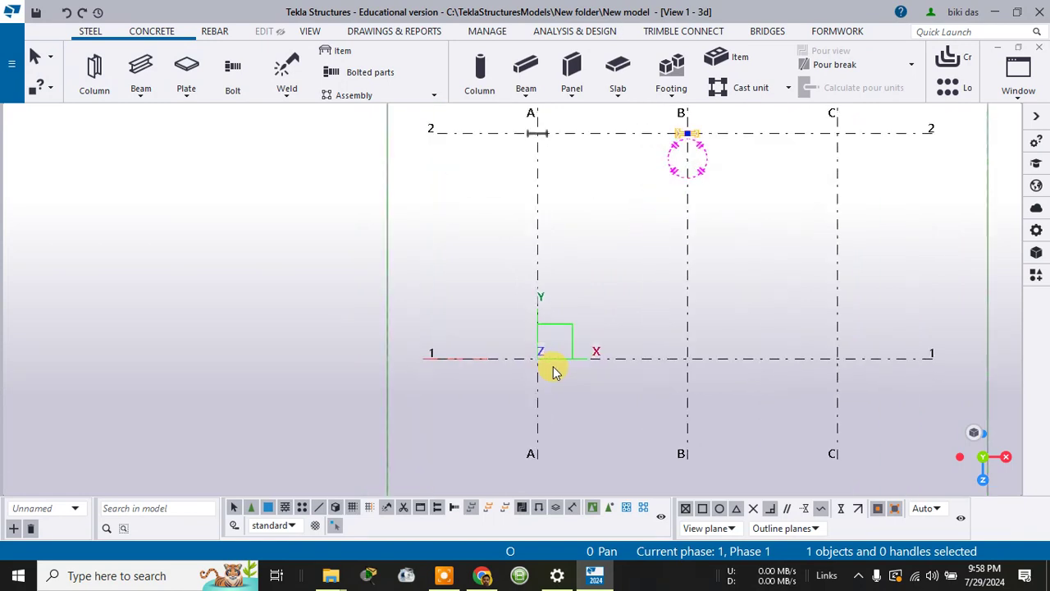
{"action": "middle_click_drag", "start_coordinate": [588, 379], "coordinate": [579, 445]}
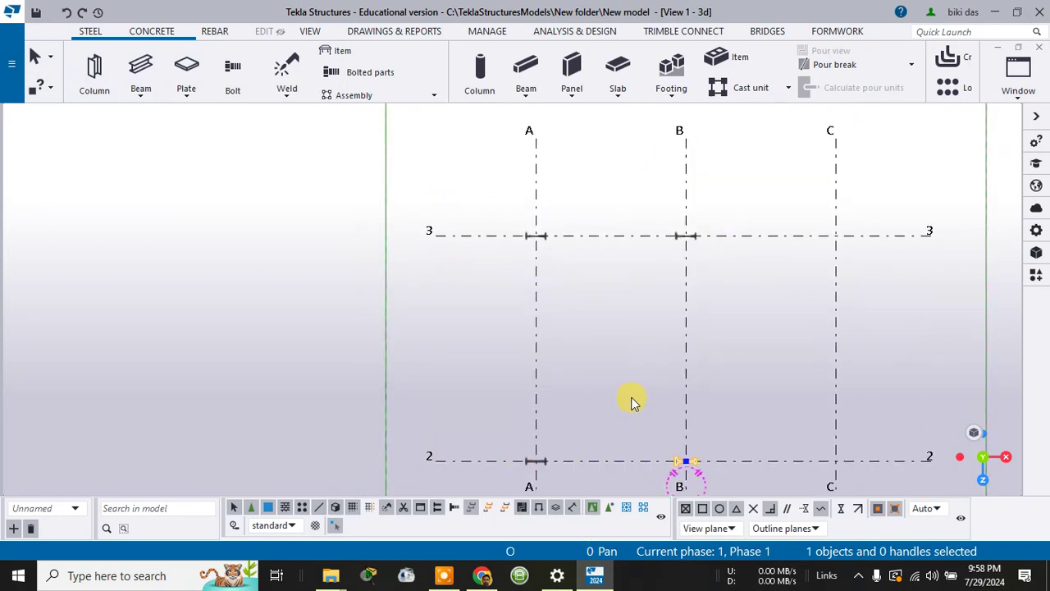
{"action": "scroll", "coordinate": [623, 329], "scroll_direction": "down", "scroll_amount": 1}
{"action": "middle_click_drag", "start_coordinate": [621, 316], "coordinate": [621, 254]}
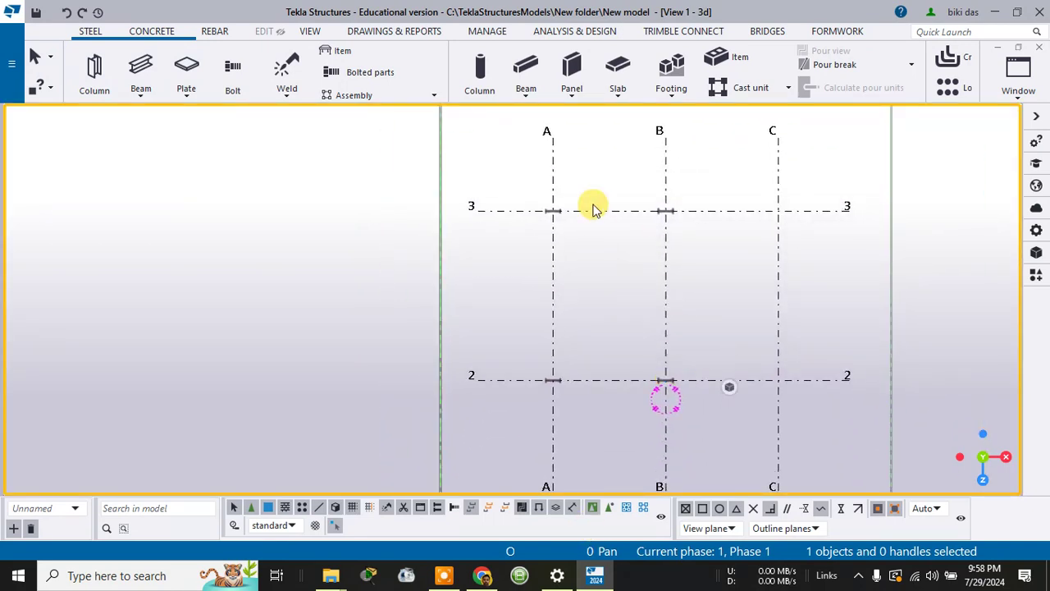
Step: Try a steel beam from the column at A-3 to the column at B-3, and delete it
{"action": "left_click", "coordinate": [142, 96]}
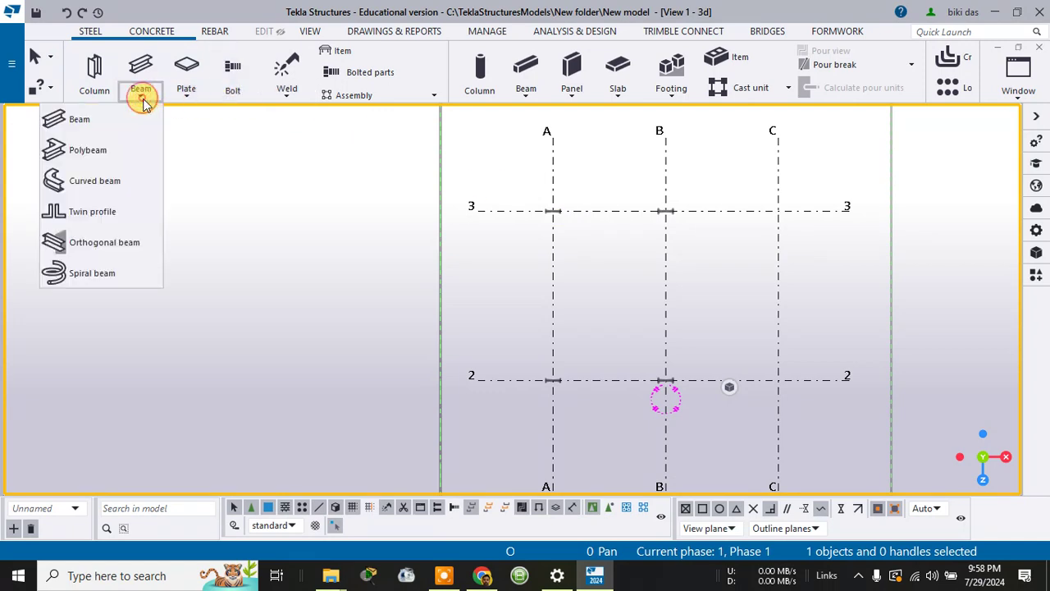
{"action": "left_click", "coordinate": [115, 119]}
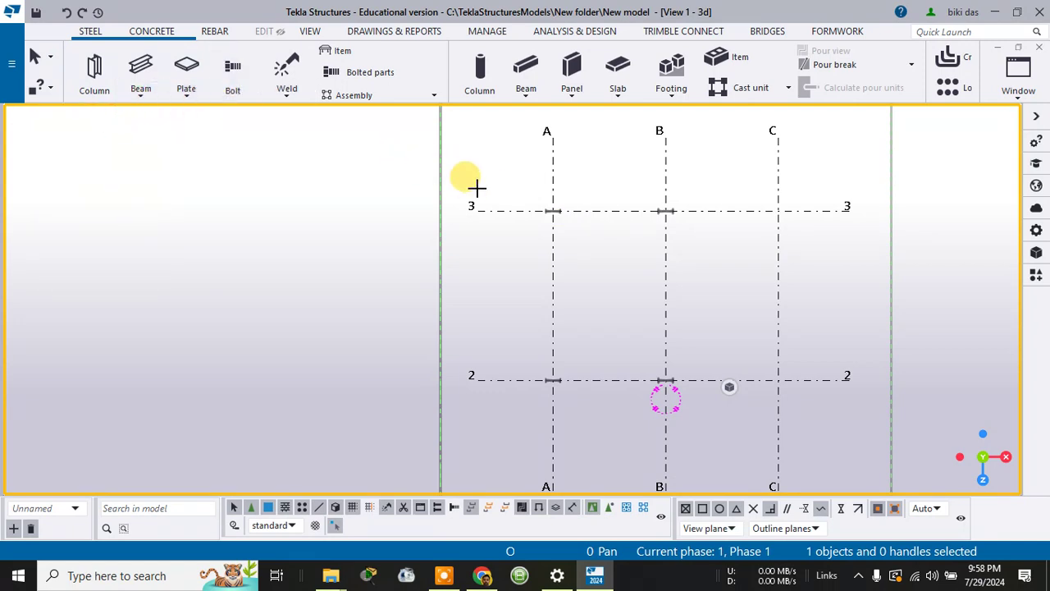
{"action": "left_click", "coordinate": [553, 211]}
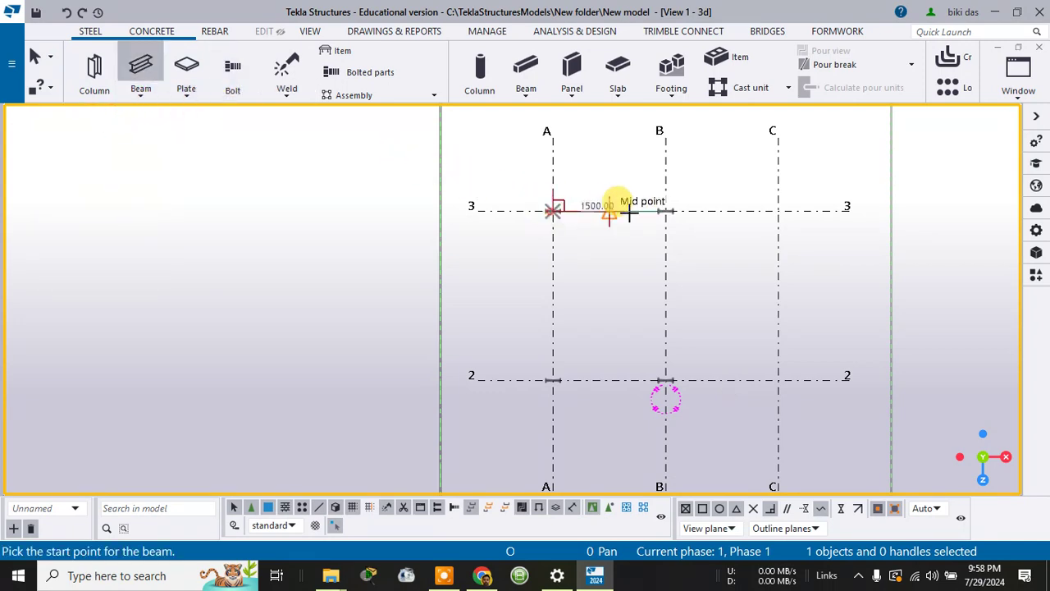
{"action": "left_click", "coordinate": [664, 211]}
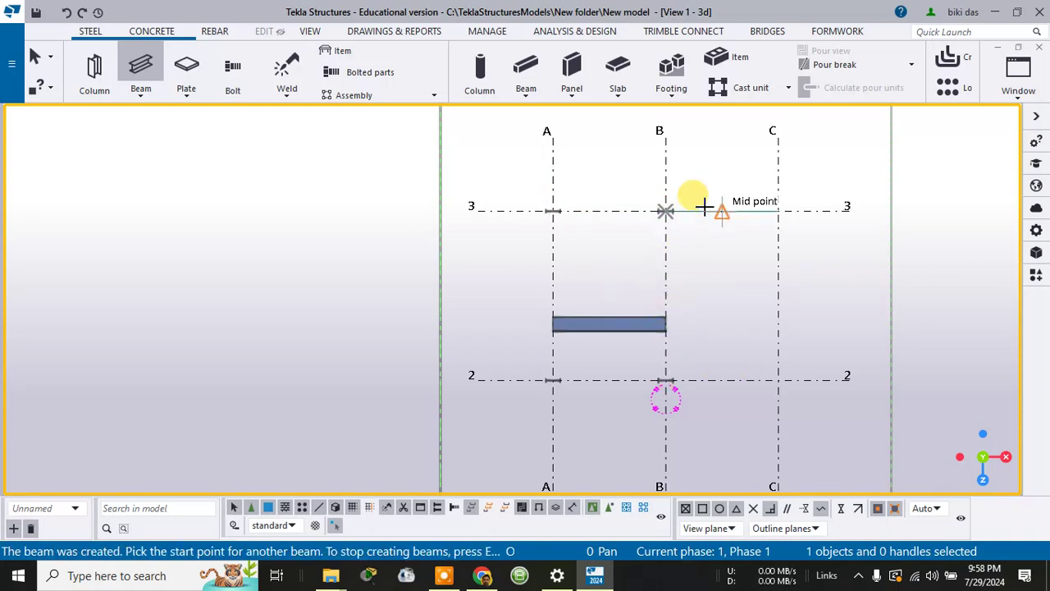
{"action": "key", "text": "Escape"}
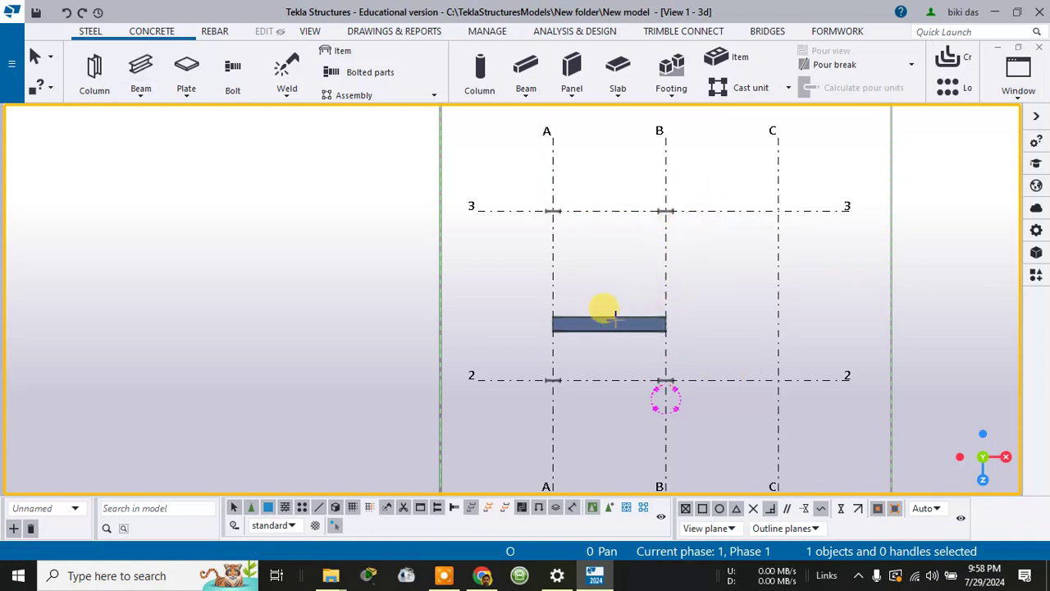
{"action": "left_click", "coordinate": [631, 325]}
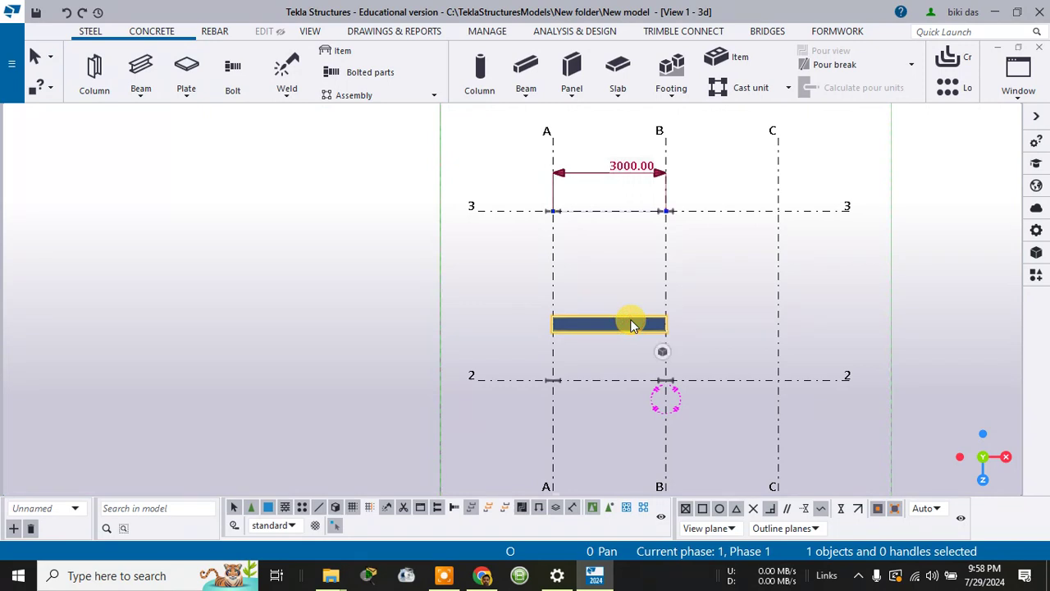
{"action": "key", "text": "Delete"}
Step: Place the steel beam between A-3 and B-3 once more and undo its creation
{"action": "left_click", "coordinate": [143, 97]}
{"action": "left_click", "coordinate": [140, 121]}
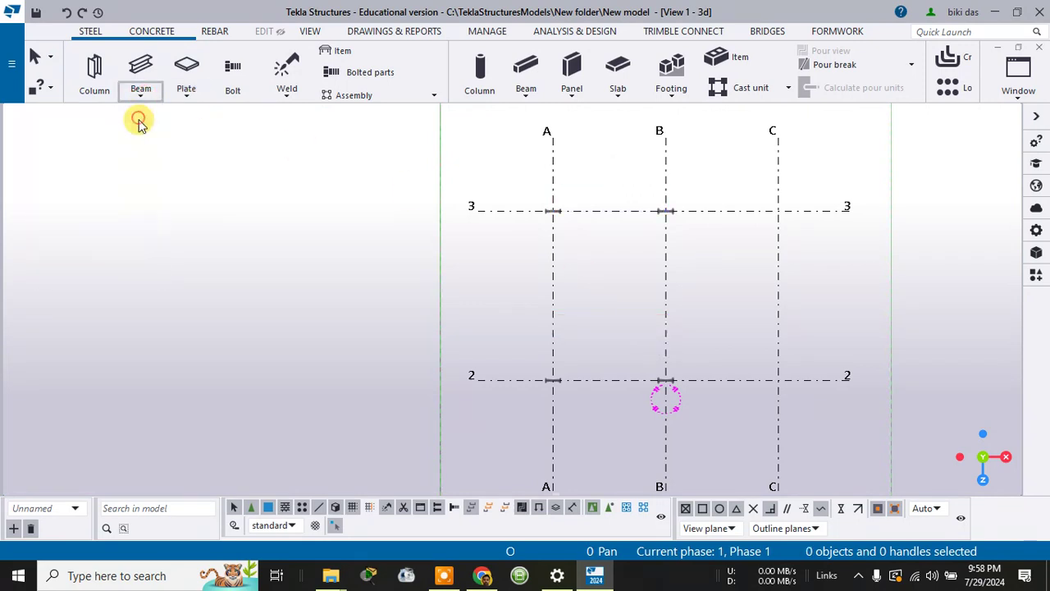
{"action": "left_click", "coordinate": [554, 211]}
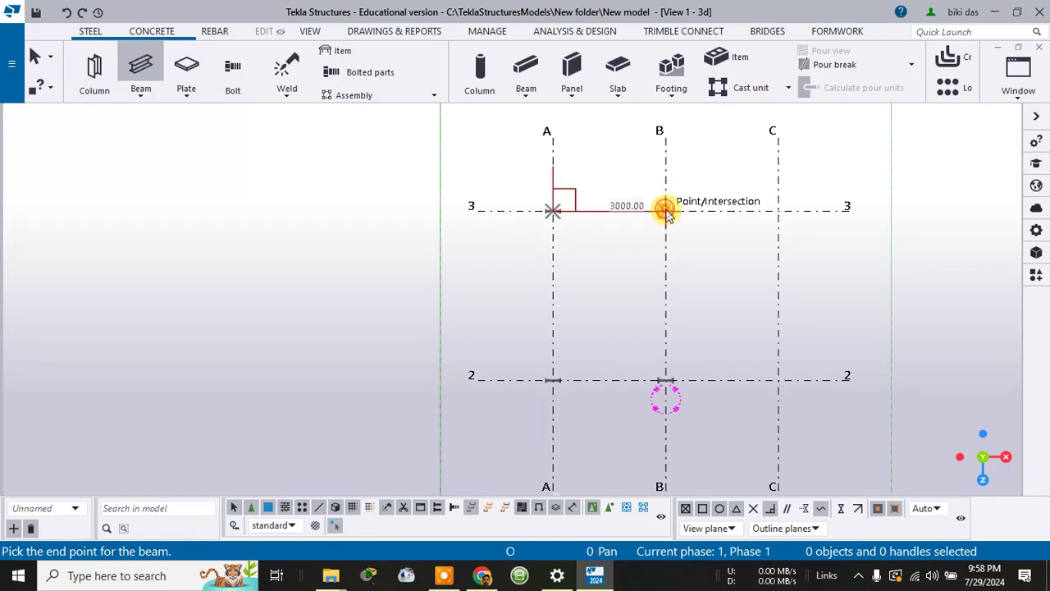
{"action": "left_click", "coordinate": [666, 211]}
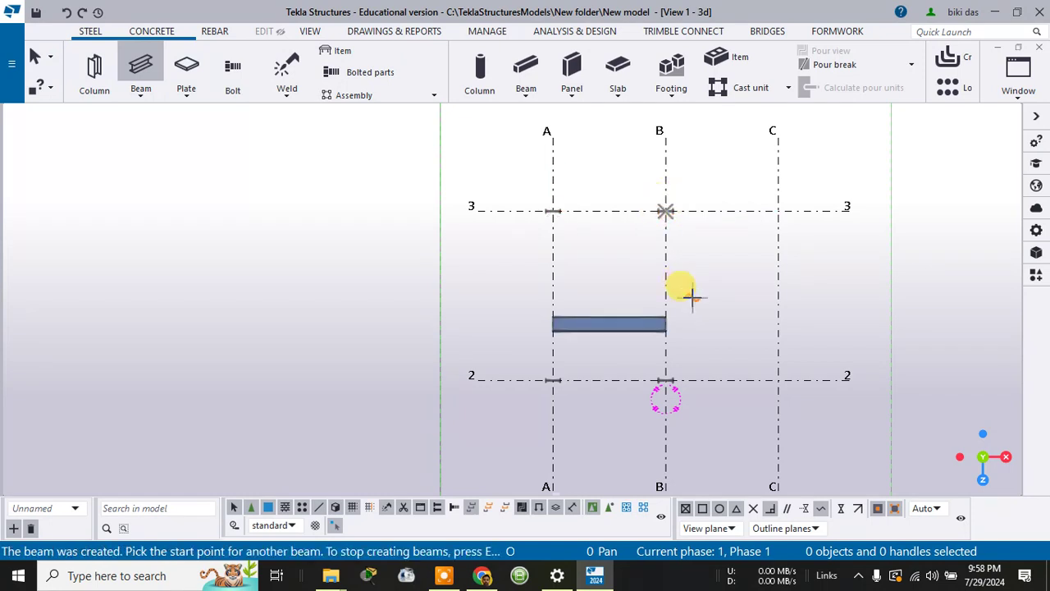
{"action": "scroll", "coordinate": [692, 298], "scroll_direction": "down", "scroll_amount": 2}
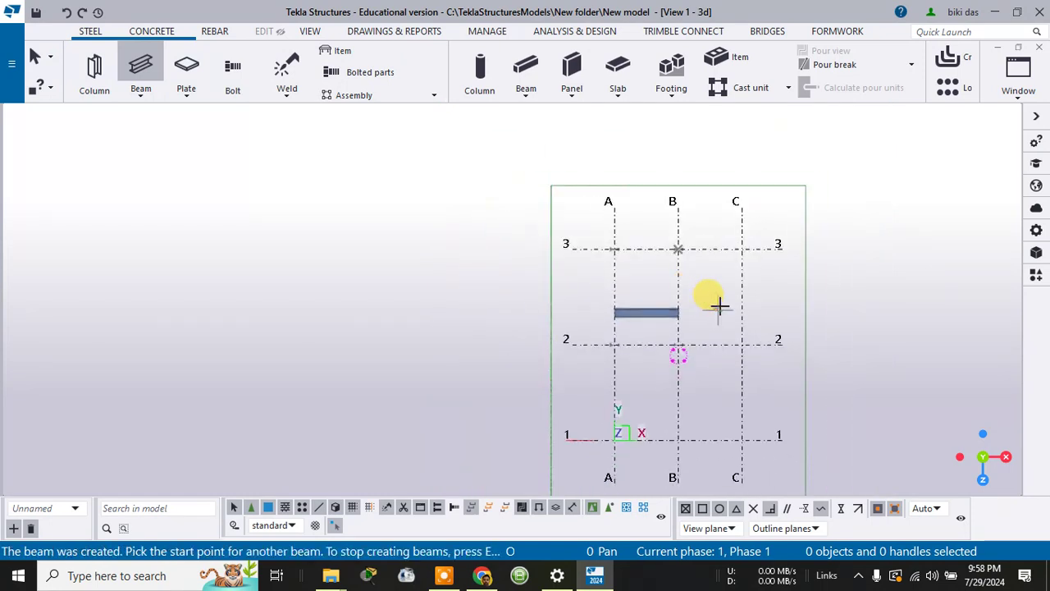
{"action": "middle_click_drag", "start_coordinate": [767, 319], "coordinate": [676, 229]}
{"action": "key", "text": "ctrl+z"}
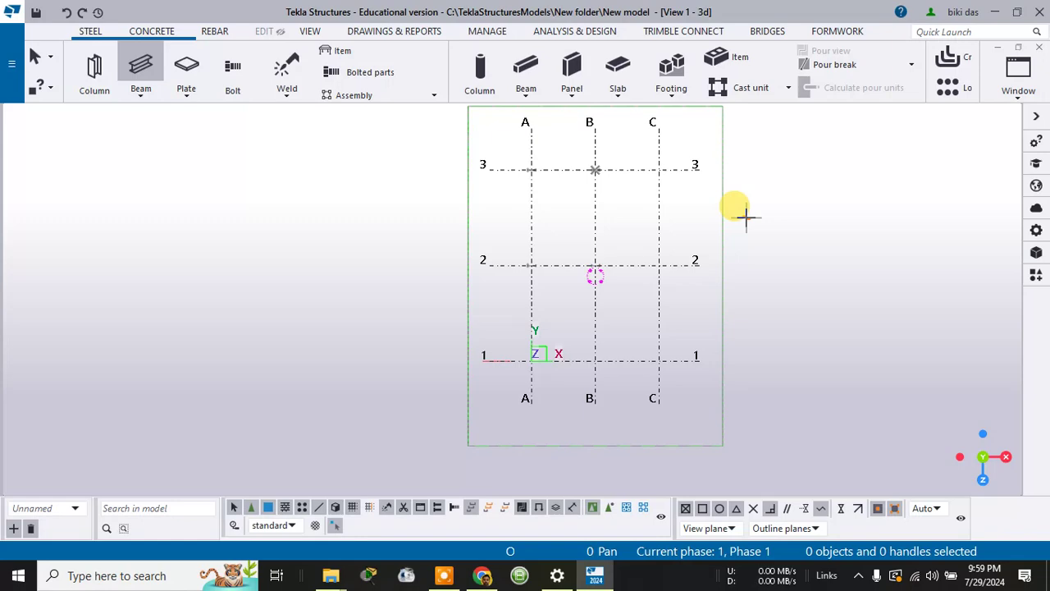
Step: Model a steel beam along grid line A from A-3 to A-2, expanding the work area to include it
{"action": "key", "text": "ctrl+p"}
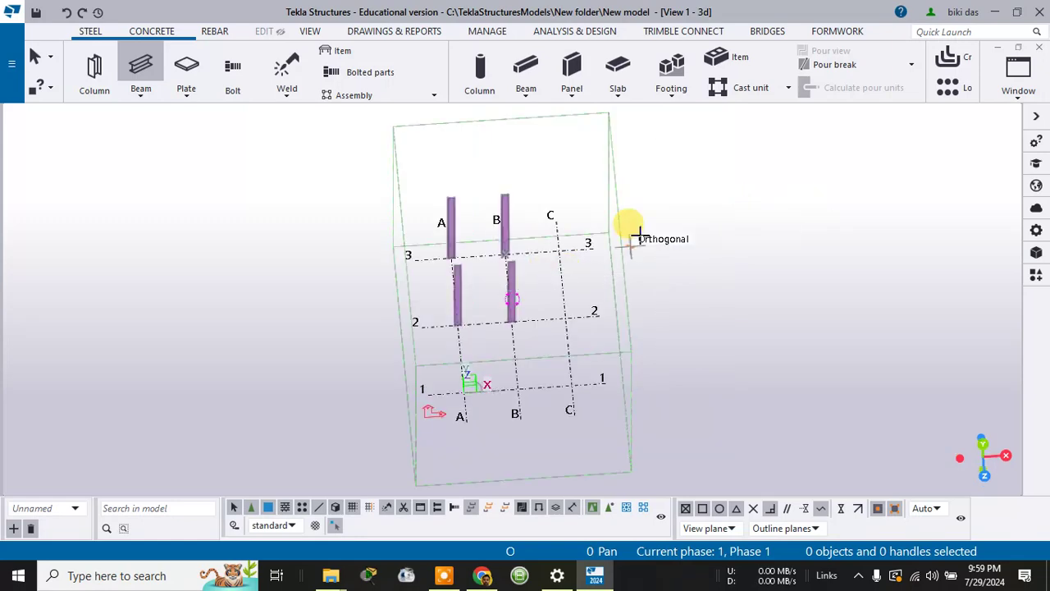
{"action": "middle_click_drag", "start_coordinate": [643, 223], "coordinate": [616, 340], "text": "ctrl"}
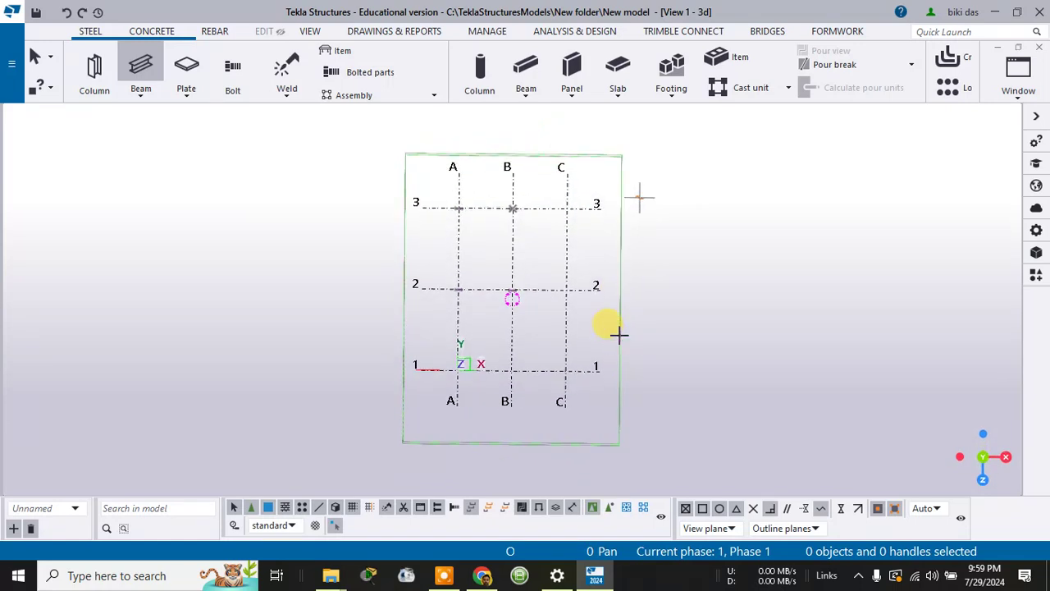
{"action": "scroll", "coordinate": [462, 164], "scroll_direction": "up", "scroll_amount": 5}
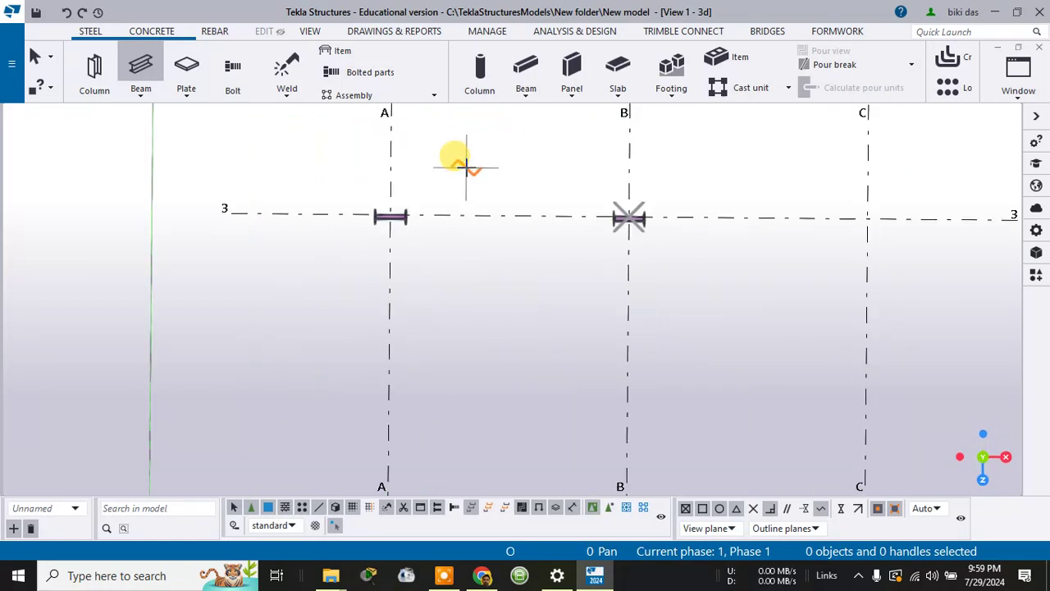
{"action": "scroll", "coordinate": [484, 197], "scroll_direction": "down", "scroll_amount": 2}
{"action": "middle_click_drag", "start_coordinate": [493, 164], "coordinate": [481, 128]}
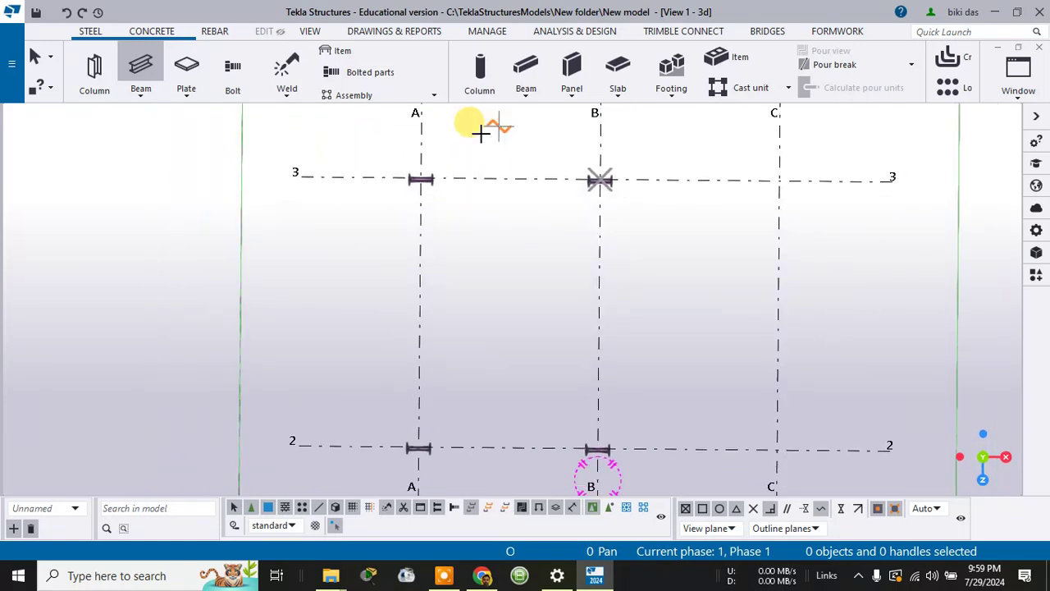
{"action": "left_click", "coordinate": [419, 177]}
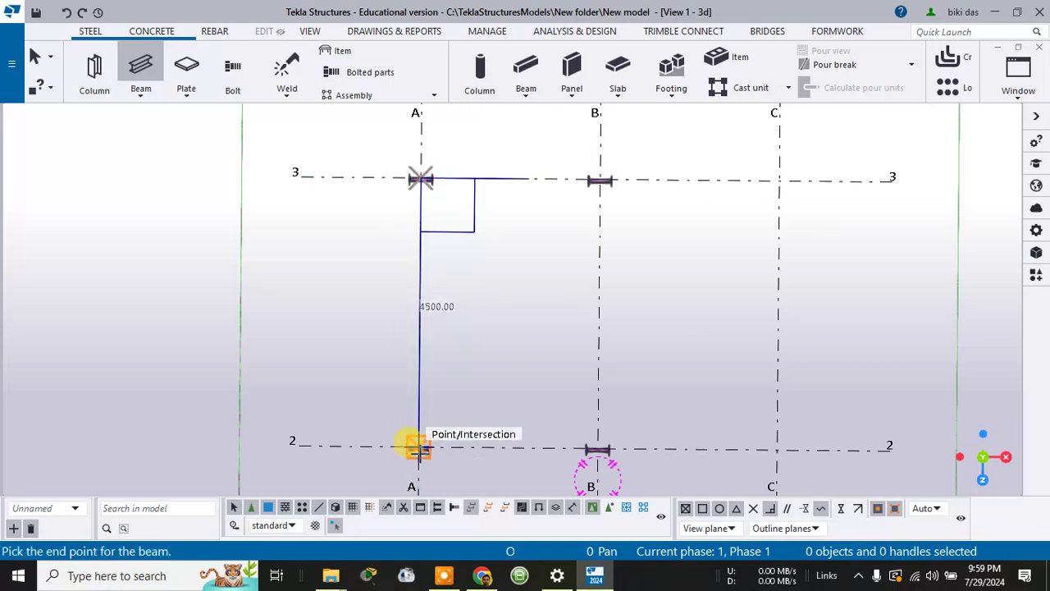
{"action": "left_click", "coordinate": [421, 457]}
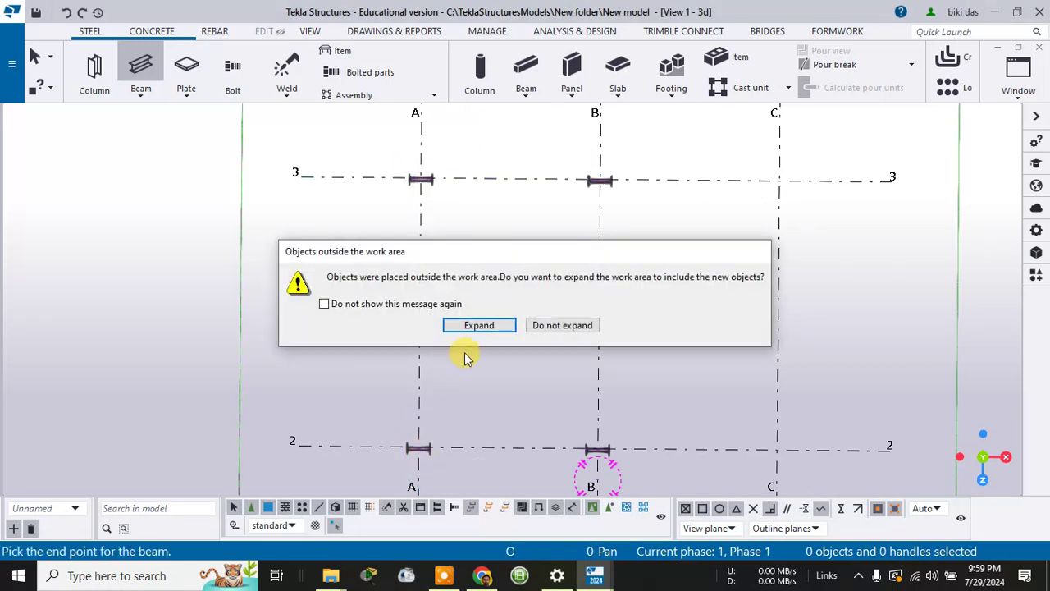
{"action": "left_click", "coordinate": [473, 323]}
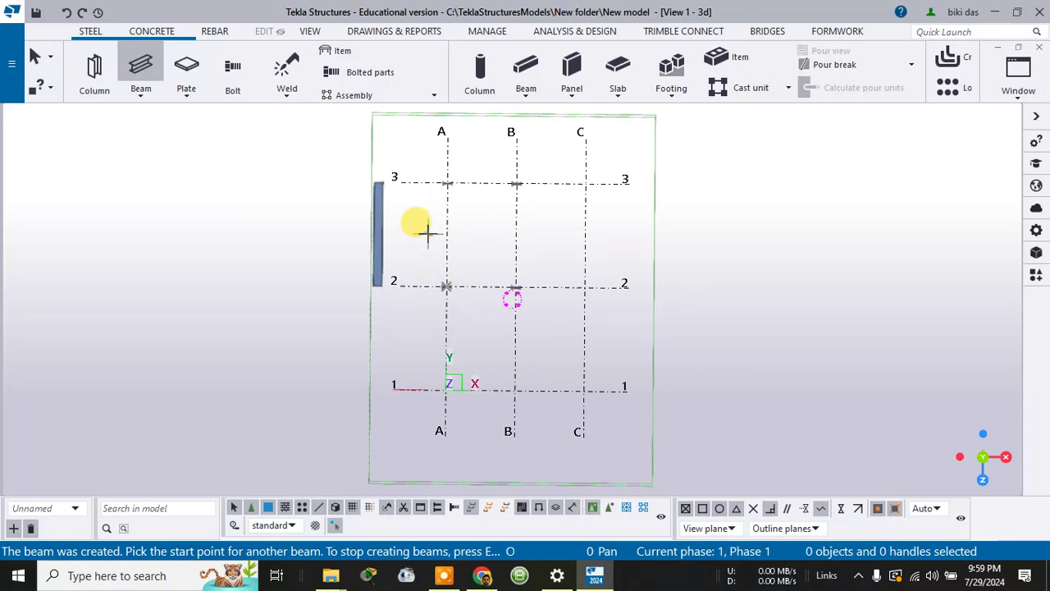
{"action": "scroll", "coordinate": [425, 240], "scroll_direction": "up", "scroll_amount": 1}
{"action": "middle_click_drag", "start_coordinate": [423, 241], "coordinate": [487, 265]}
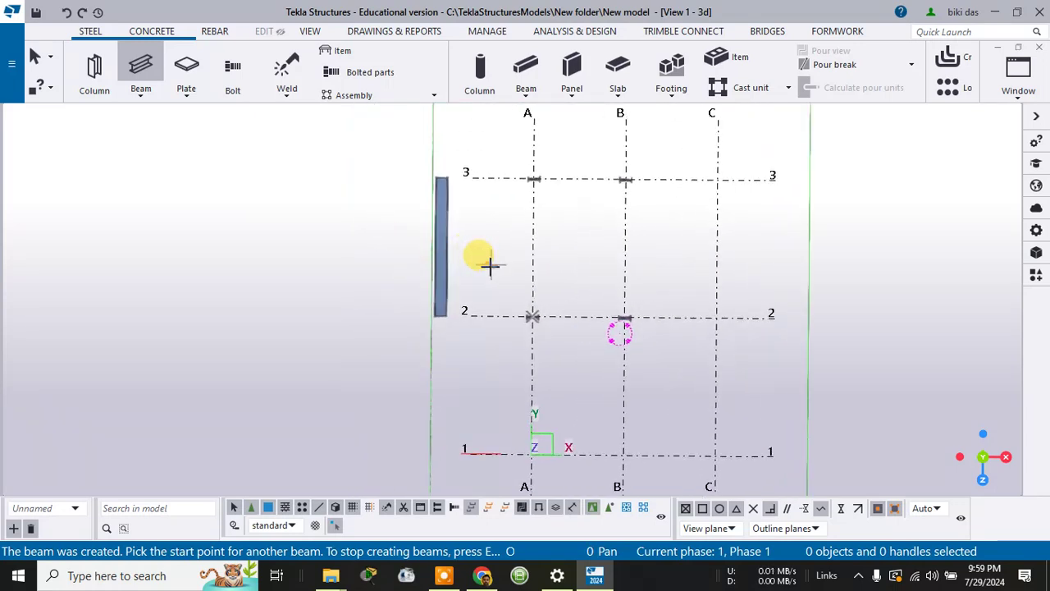
{"action": "key", "text": "Escape"}
Step: Set the depth offset of the beam between A-3 and A-2 to 0 mm, apply it and close the properties
{"action": "left_click", "coordinate": [443, 259]}
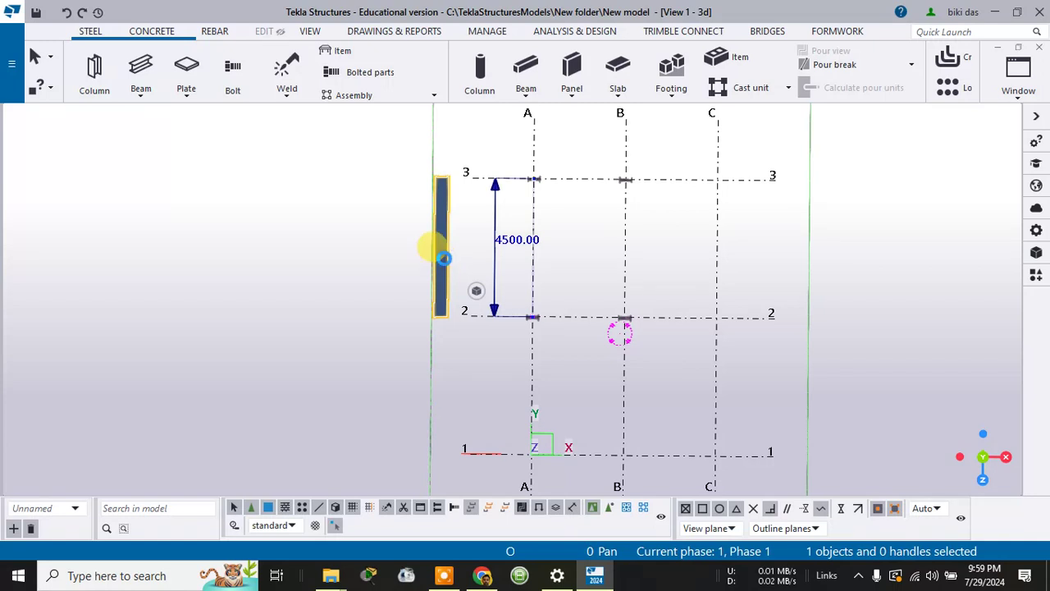
{"action": "double_click", "coordinate": [443, 258]}
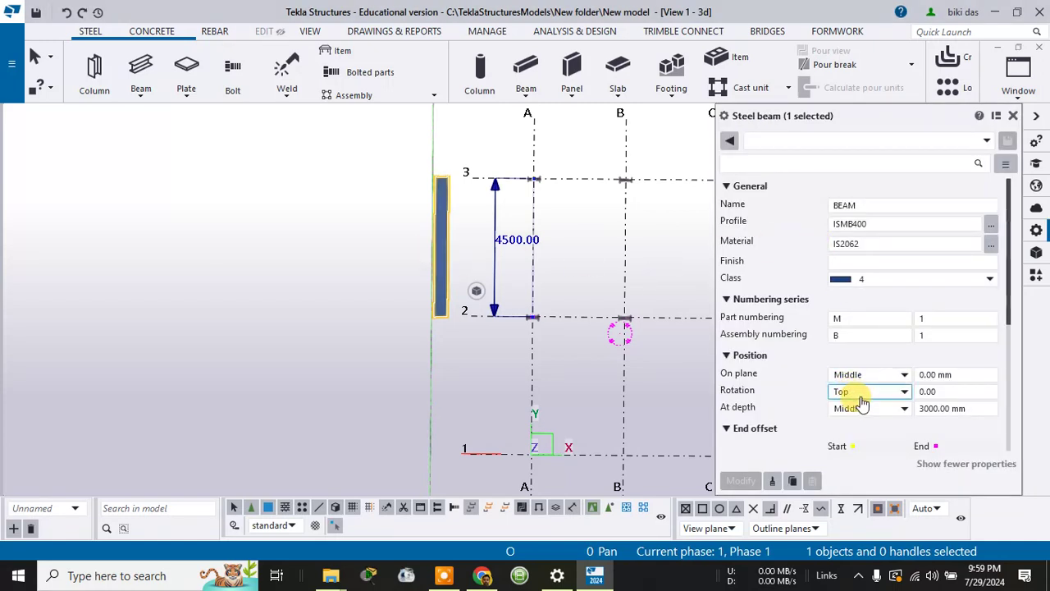
{"action": "left_click", "coordinate": [935, 410]}
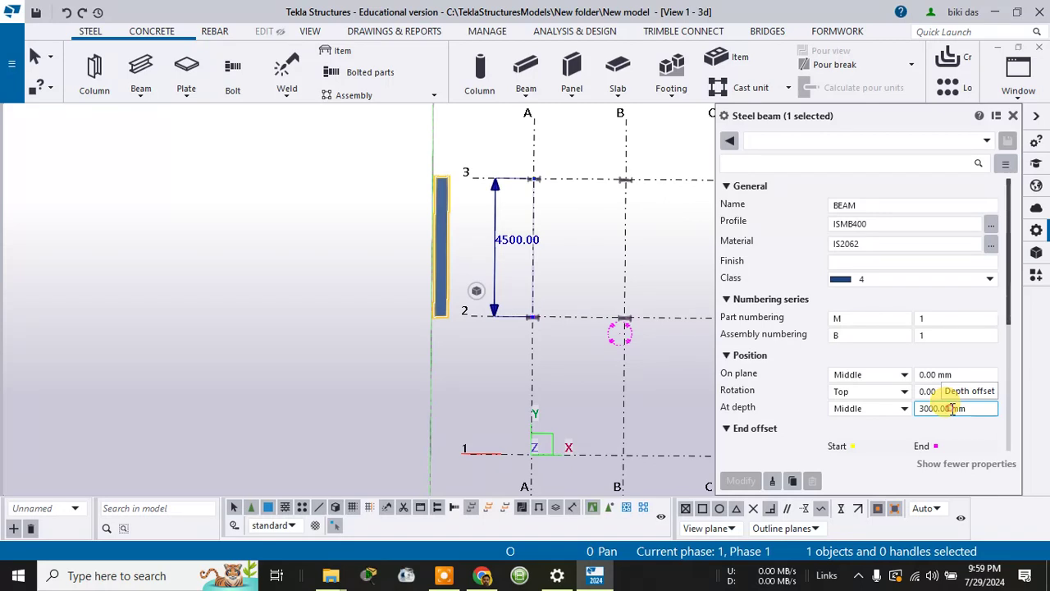
{"action": "double_click", "coordinate": [952, 409]}
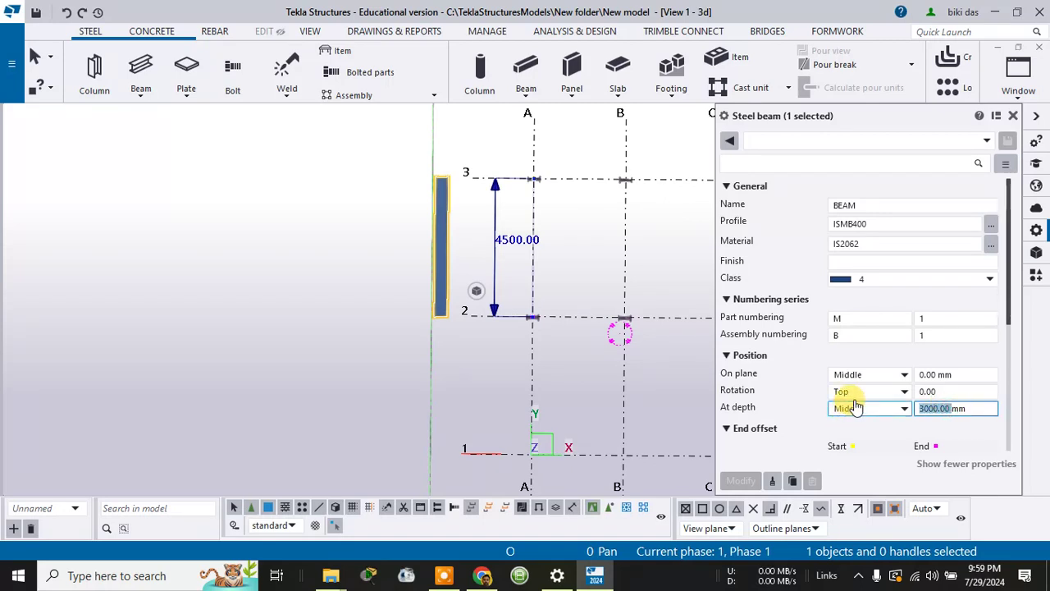
{"action": "left_click", "coordinate": [870, 418]}
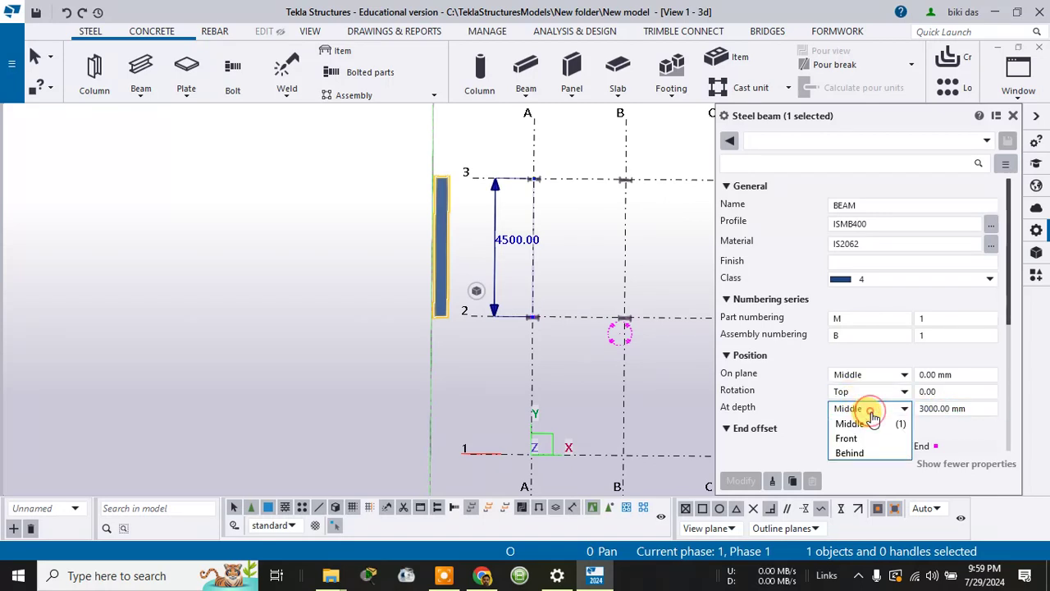
{"action": "left_click", "coordinate": [867, 414]}
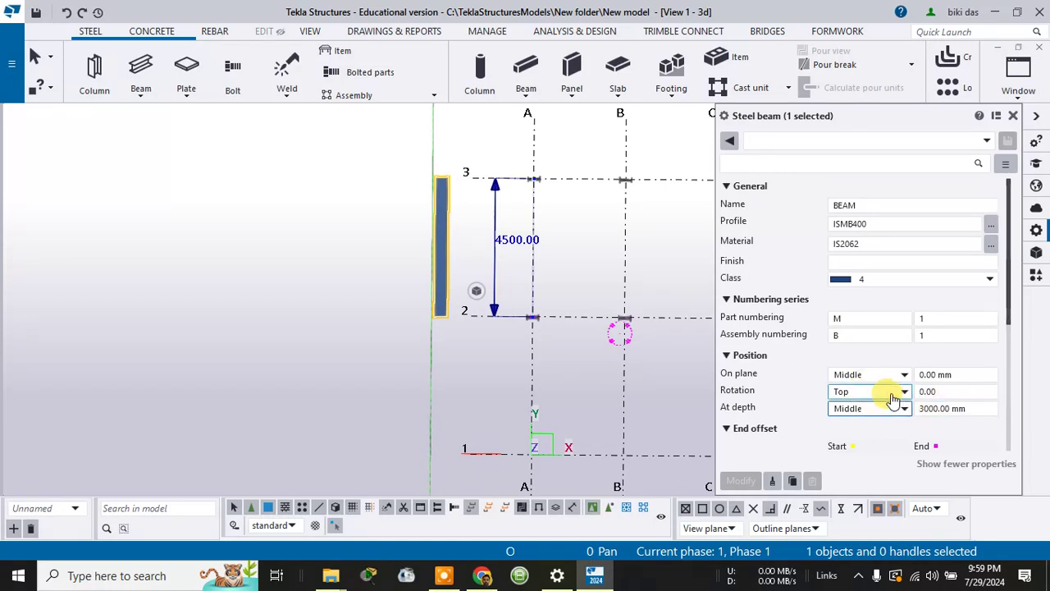
{"action": "left_click", "coordinate": [892, 393]}
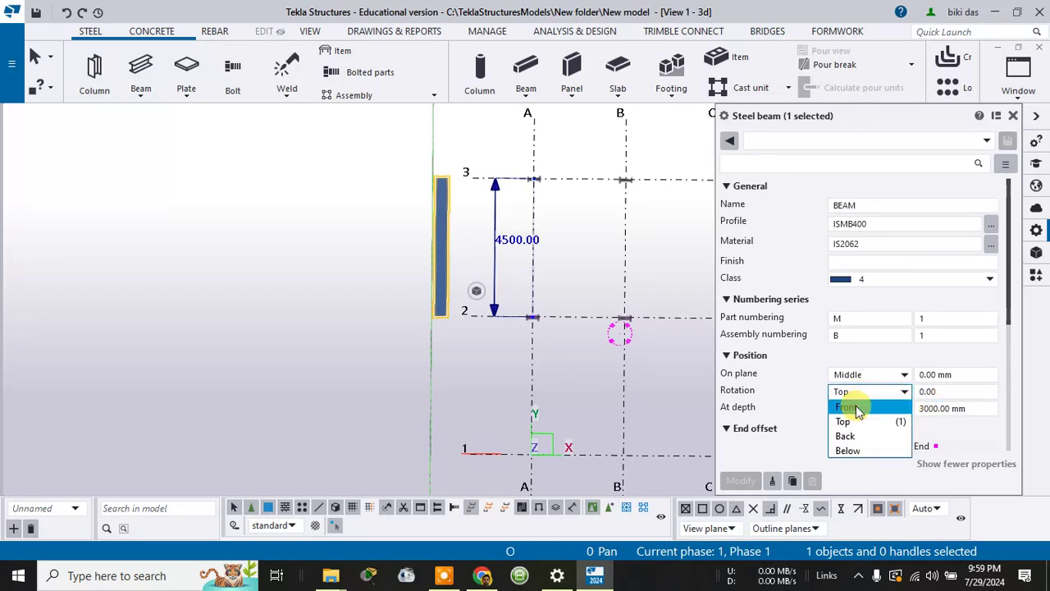
{"action": "left_click", "coordinate": [952, 407]}
{"action": "left_click", "coordinate": [952, 408]}
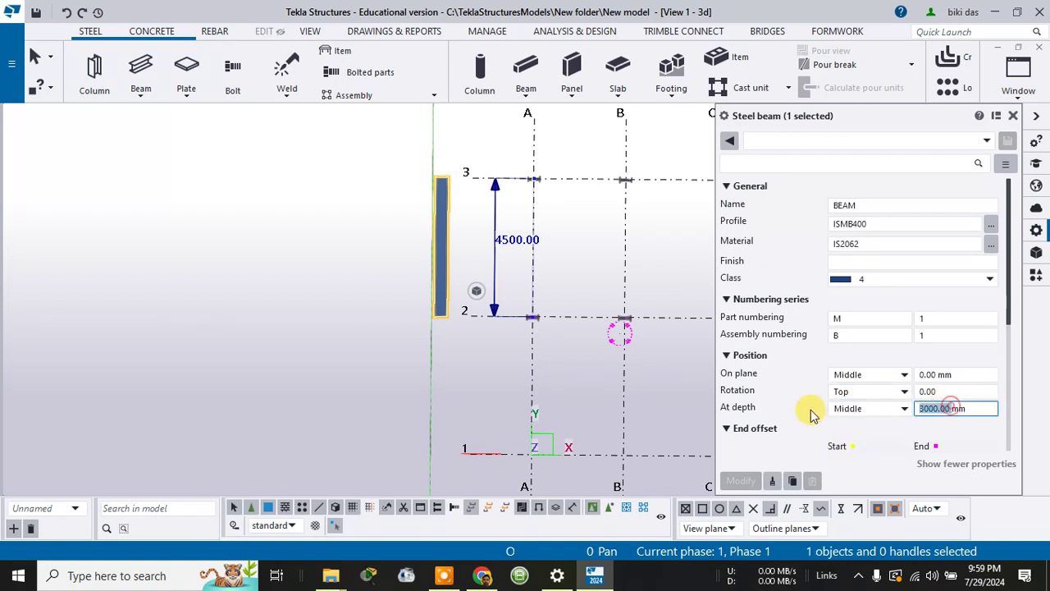
{"action": "type", "text": "0"}
{"action": "left_click", "coordinate": [740, 481]}
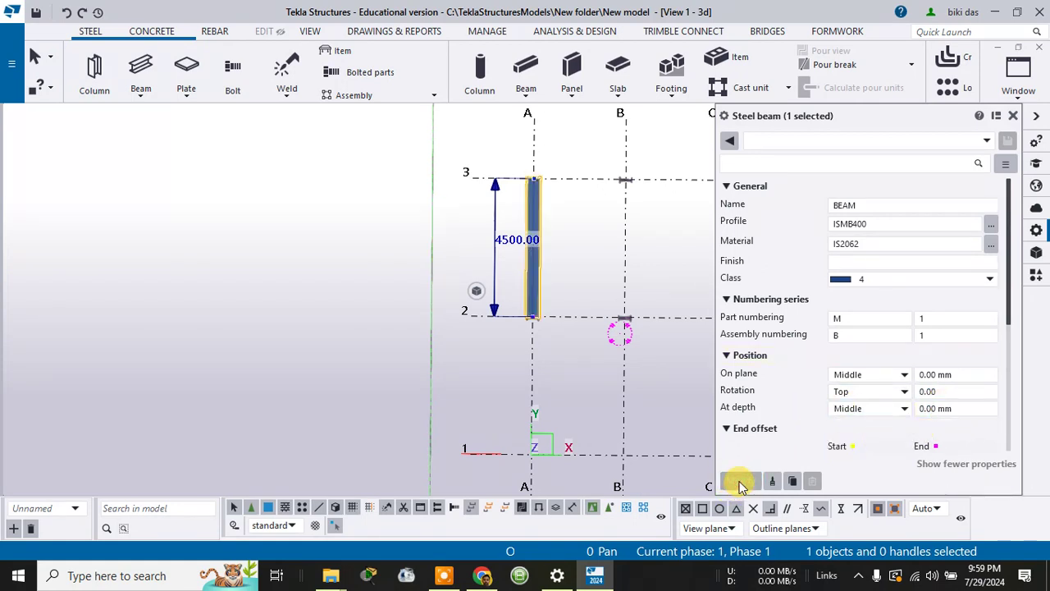
{"action": "left_click", "coordinate": [1012, 116]}
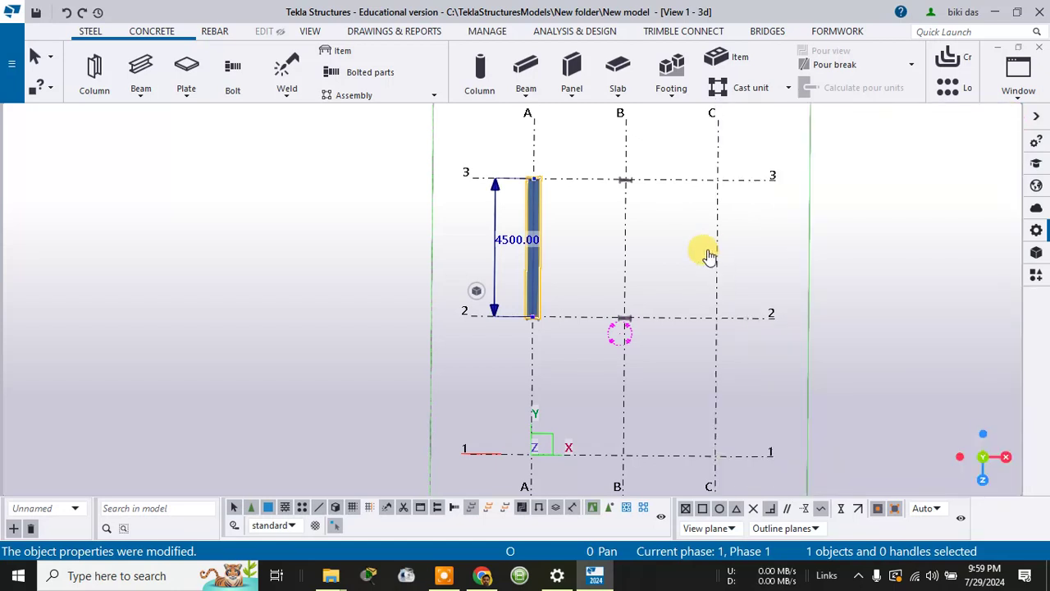
{"action": "left_click", "coordinate": [763, 238]}
{"action": "left_click", "coordinate": [852, 246]}
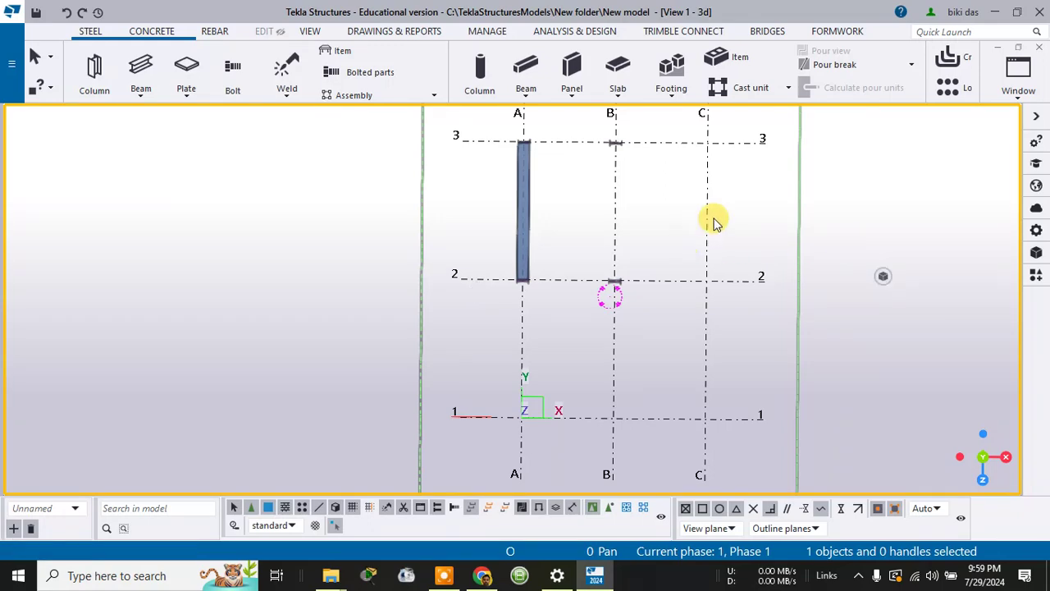
Step: Copy the curved beam from the column top at A-2 to the column top at A-3, expanding the work area to include it
{"action": "middle_click_drag", "start_coordinate": [715, 222], "coordinate": [840, 21], "text": "ctrl"}
{"action": "scroll", "coordinate": [500, 417], "scroll_direction": "up", "scroll_amount": 5}
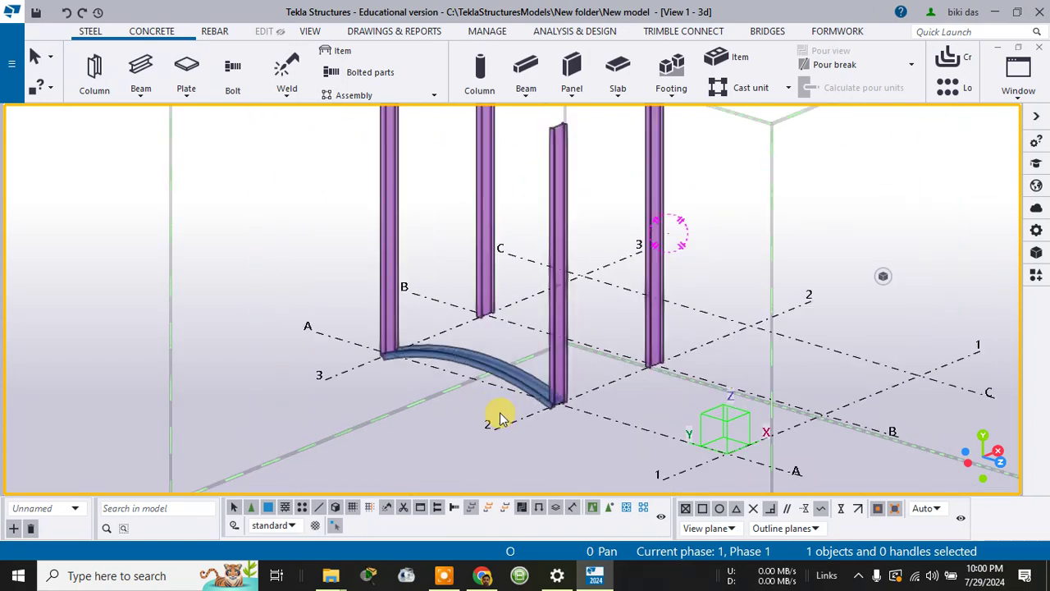
{"action": "left_click", "coordinate": [529, 364]}
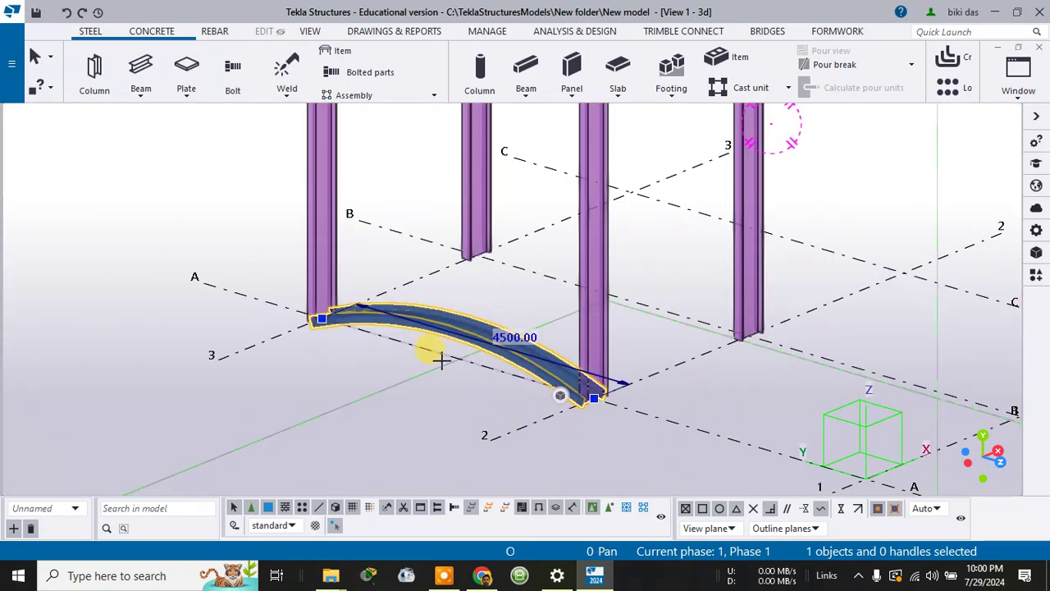
{"action": "scroll", "coordinate": [529, 386], "scroll_direction": "down", "scroll_amount": 5}
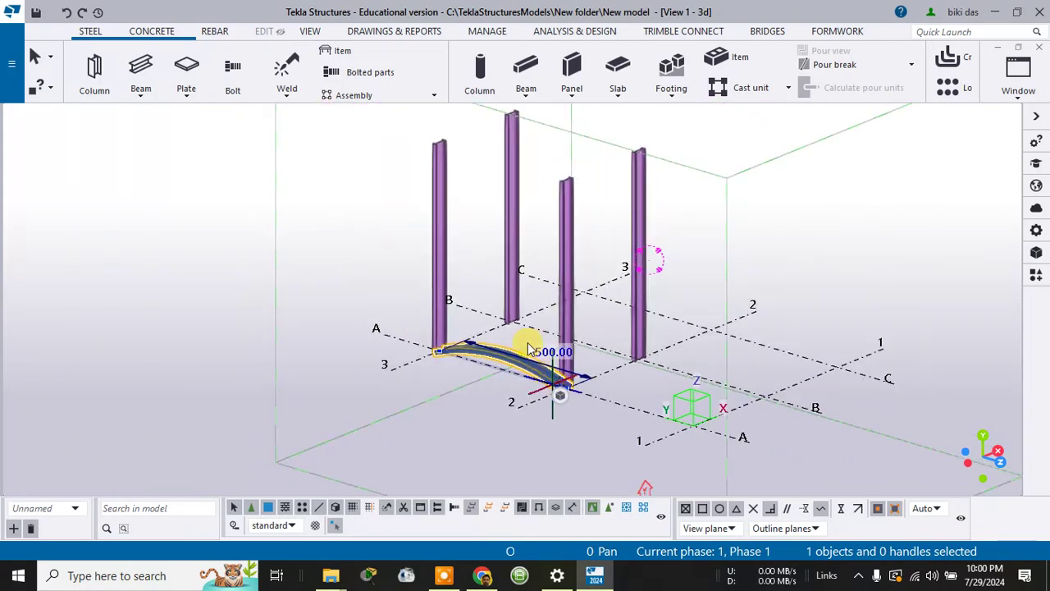
{"action": "middle_click_drag", "start_coordinate": [546, 417], "coordinate": [688, 411]}
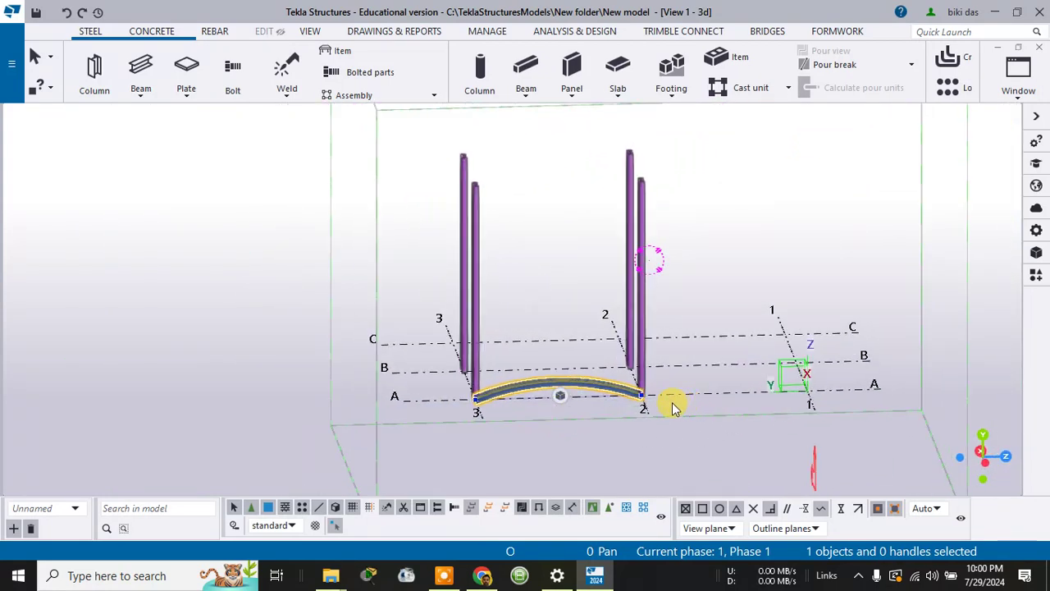
{"action": "right_click", "coordinate": [611, 392]}
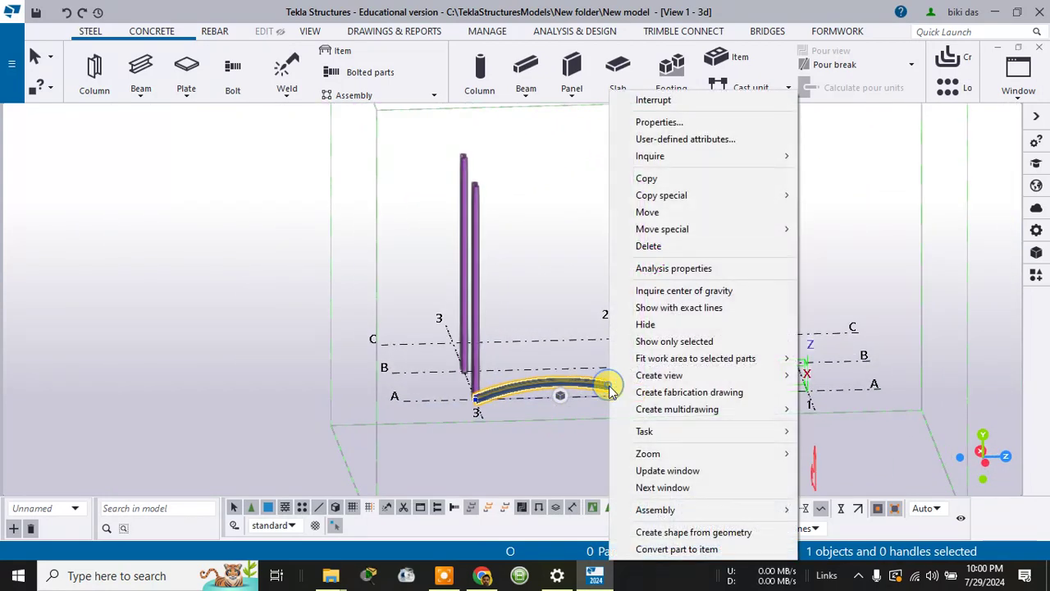
{"action": "left_click", "coordinate": [669, 177]}
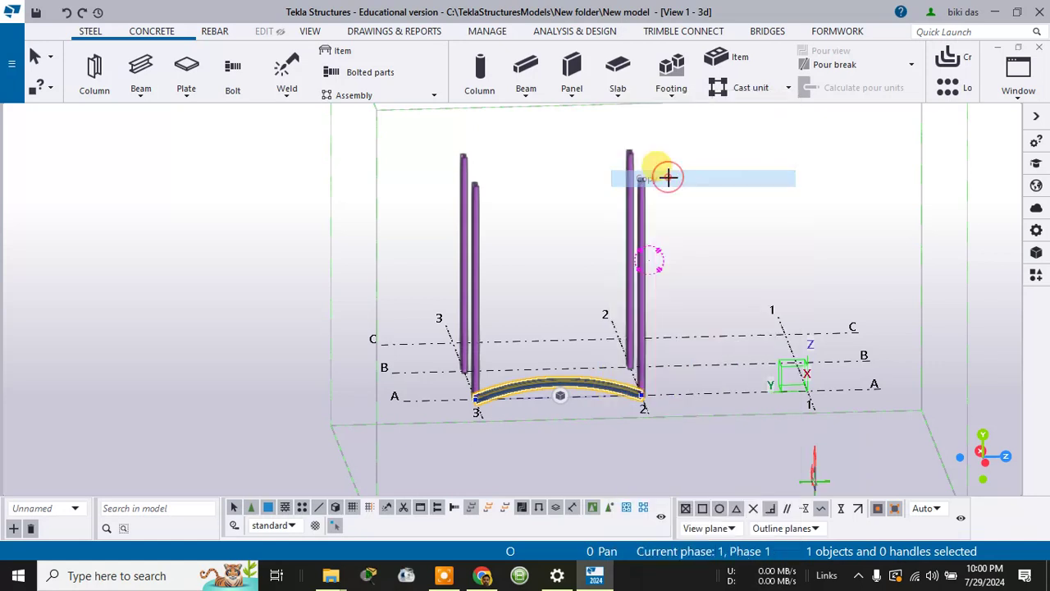
{"action": "left_click", "coordinate": [643, 186]}
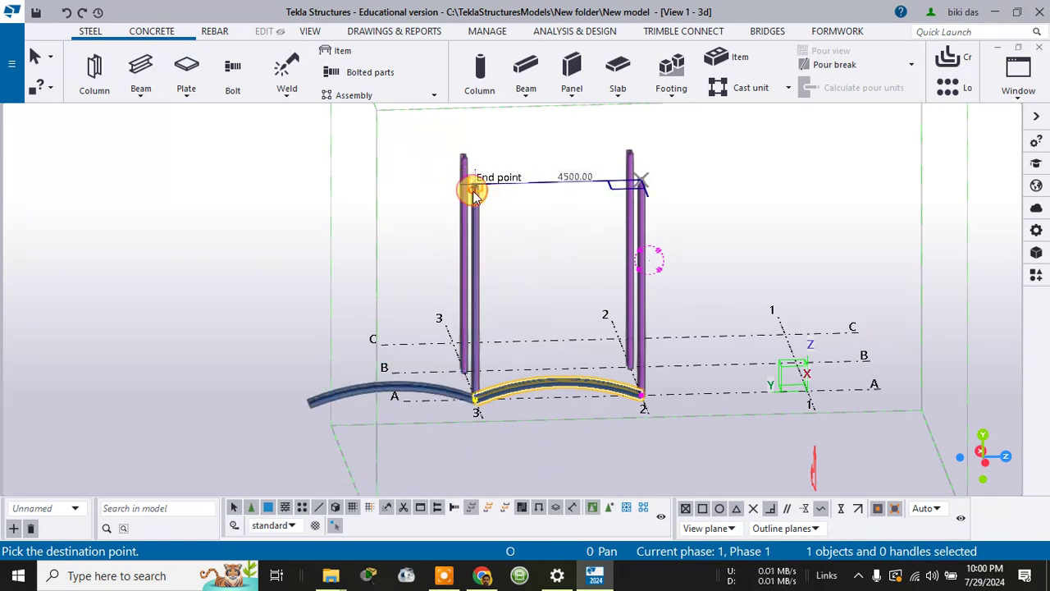
{"action": "left_click", "coordinate": [463, 180]}
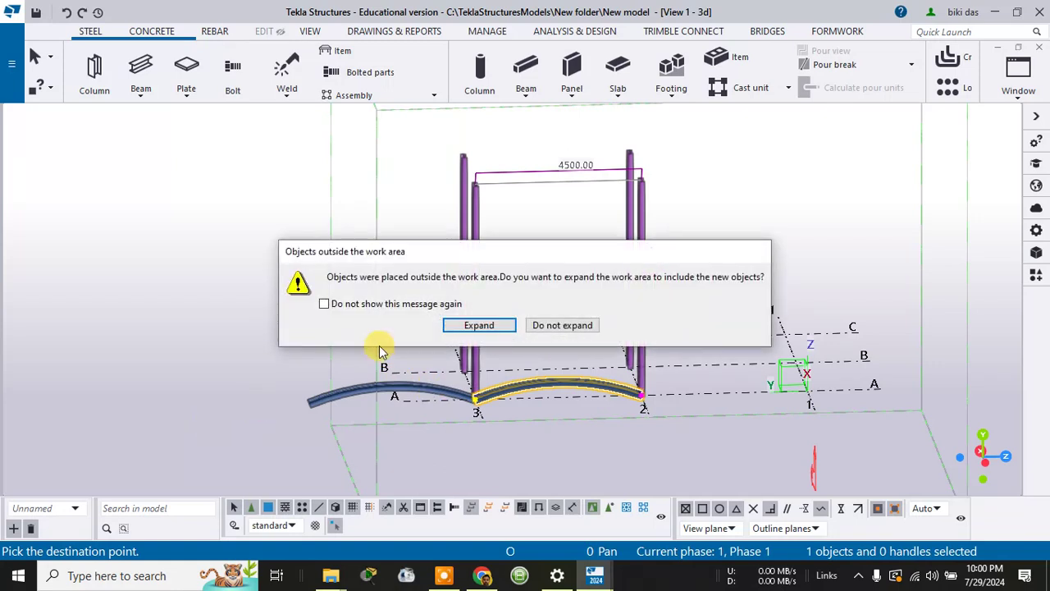
{"action": "left_click", "coordinate": [464, 325]}
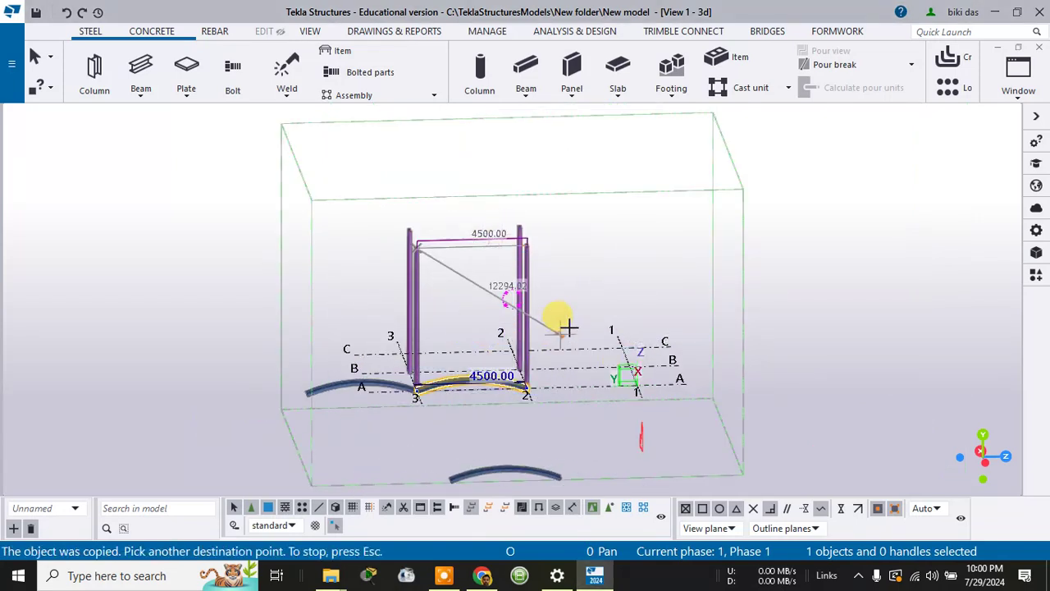
Step: Place further copies of the curved beam at the column tops at B-3 and B-2, and end copying
{"action": "middle_click_drag", "start_coordinate": [559, 328], "coordinate": [680, 412]}
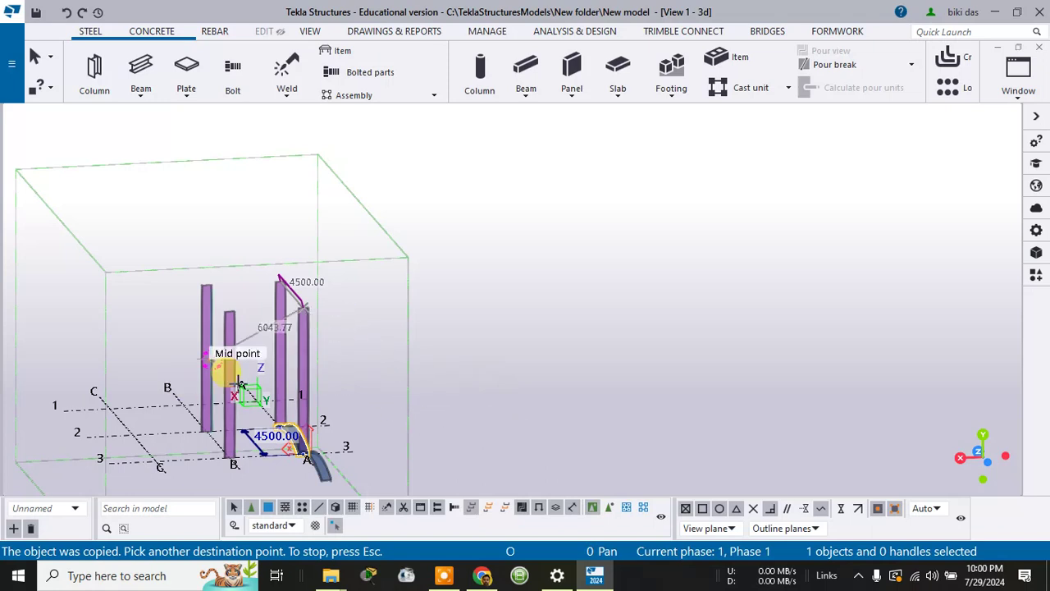
{"action": "left_click", "coordinate": [231, 361]}
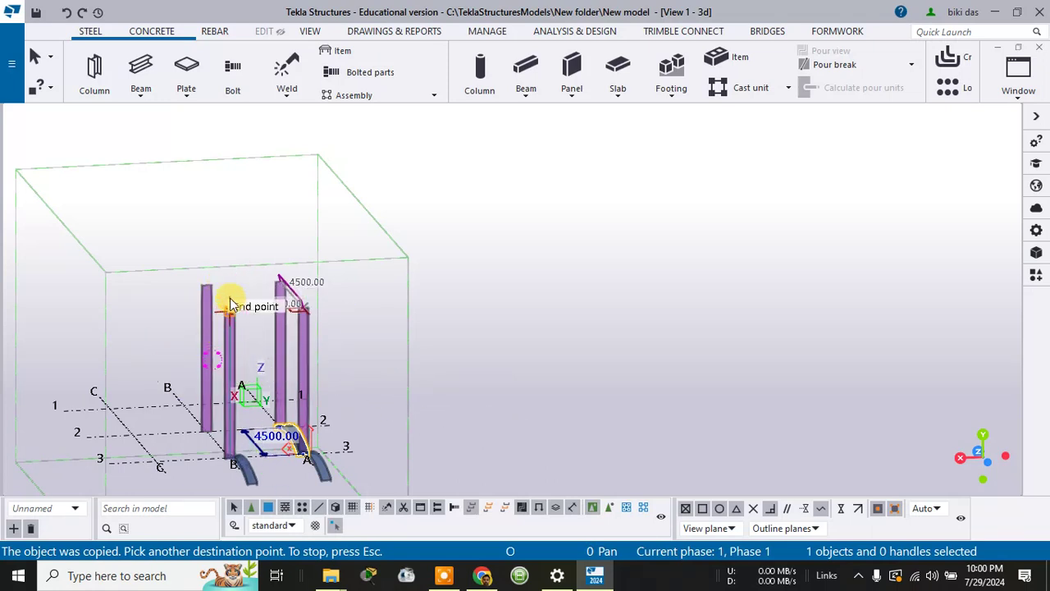
{"action": "left_click", "coordinate": [231, 304]}
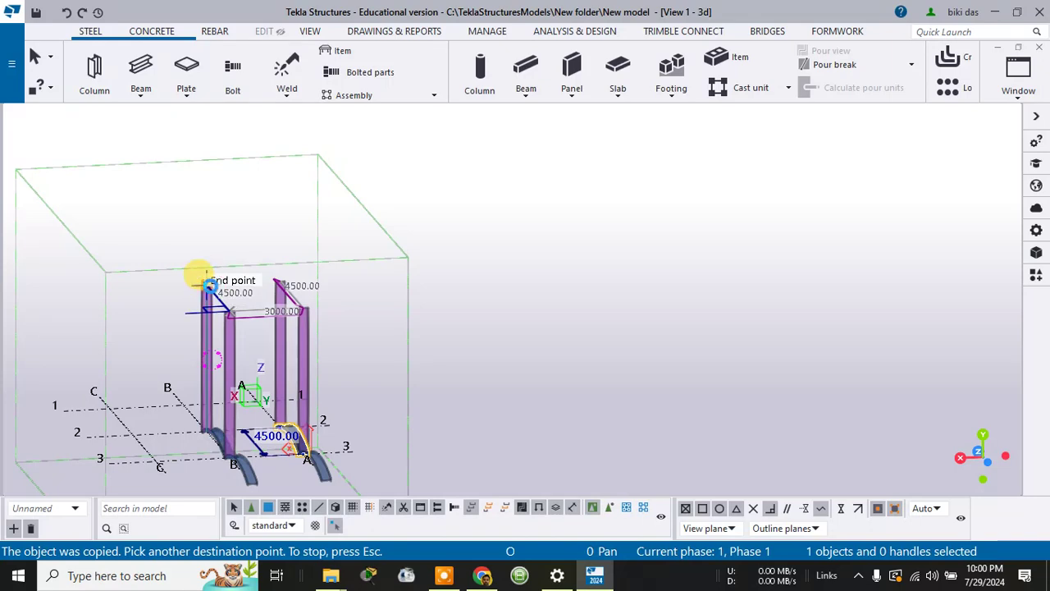
{"action": "middle_click_drag", "start_coordinate": [265, 399], "coordinate": [607, 436], "text": "ctrl"}
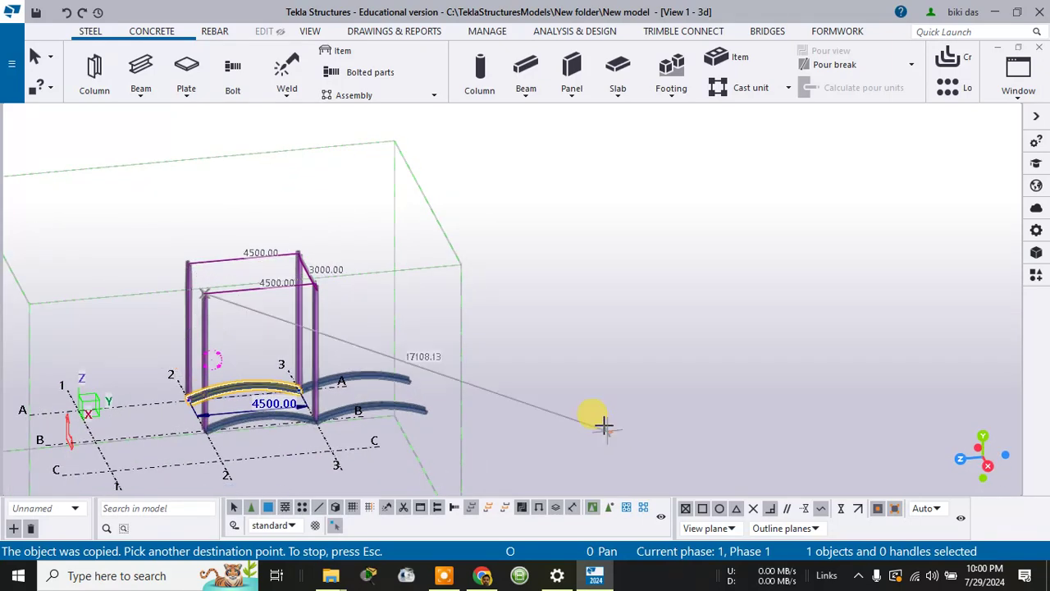
{"action": "key", "text": "Escape"}
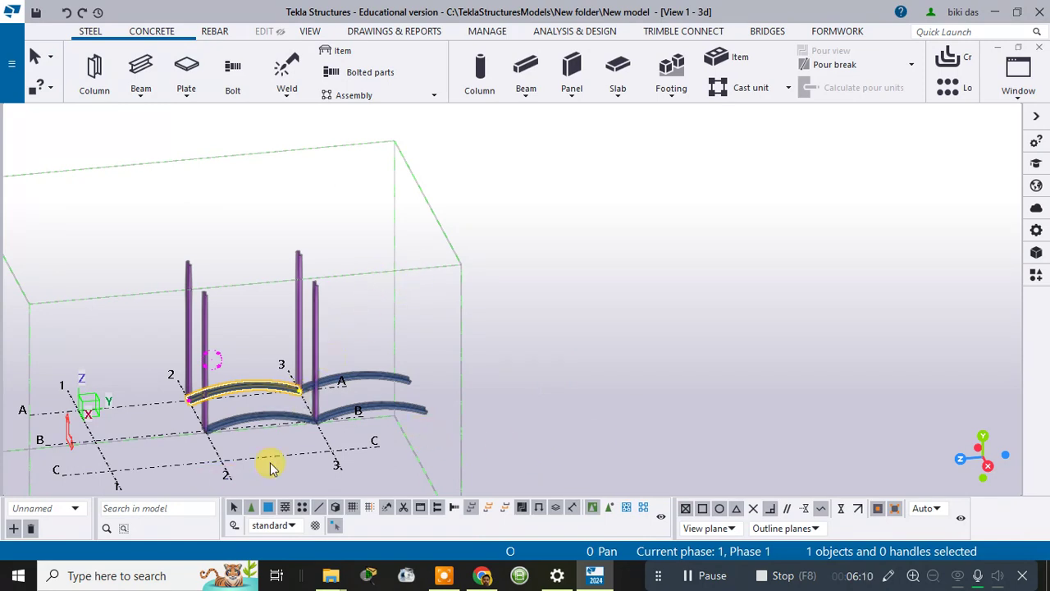
Step: Straighten the steel beam between A-3 and A-2 by setting its curved beam radius to 0 mm, and apply it
{"action": "left_click", "coordinate": [552, 268]}
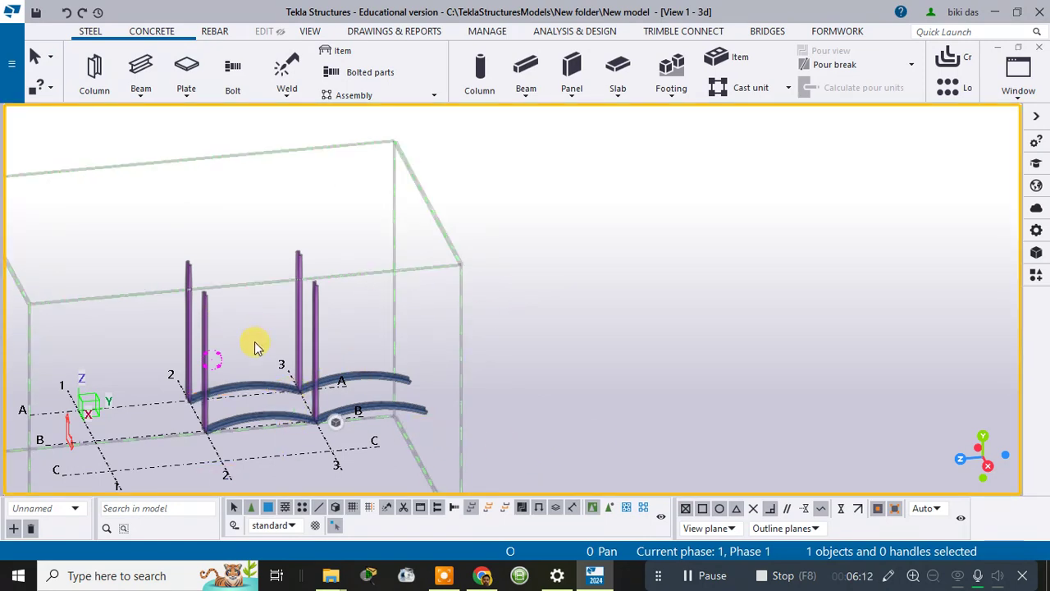
{"action": "middle_click_drag", "start_coordinate": [243, 393], "coordinate": [211, 407], "text": "ctrl"}
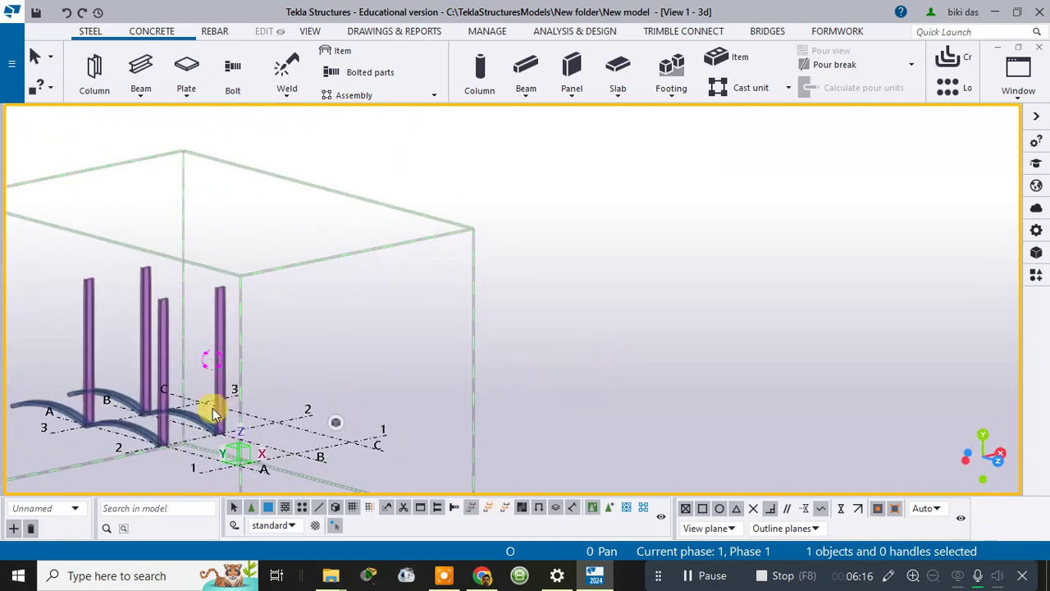
{"action": "left_click", "coordinate": [144, 438]}
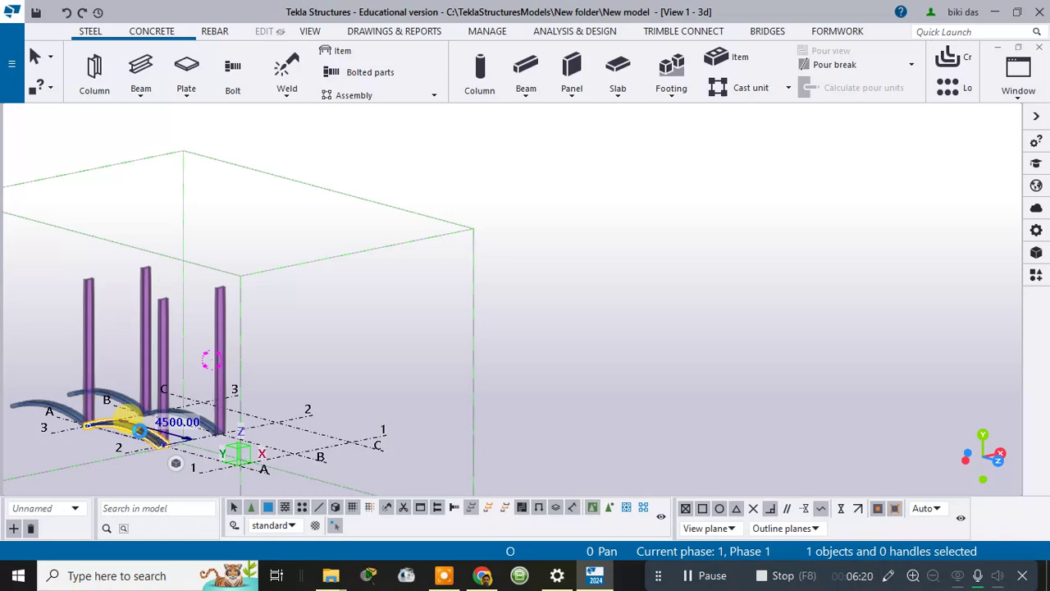
{"action": "double_click", "coordinate": [144, 436]}
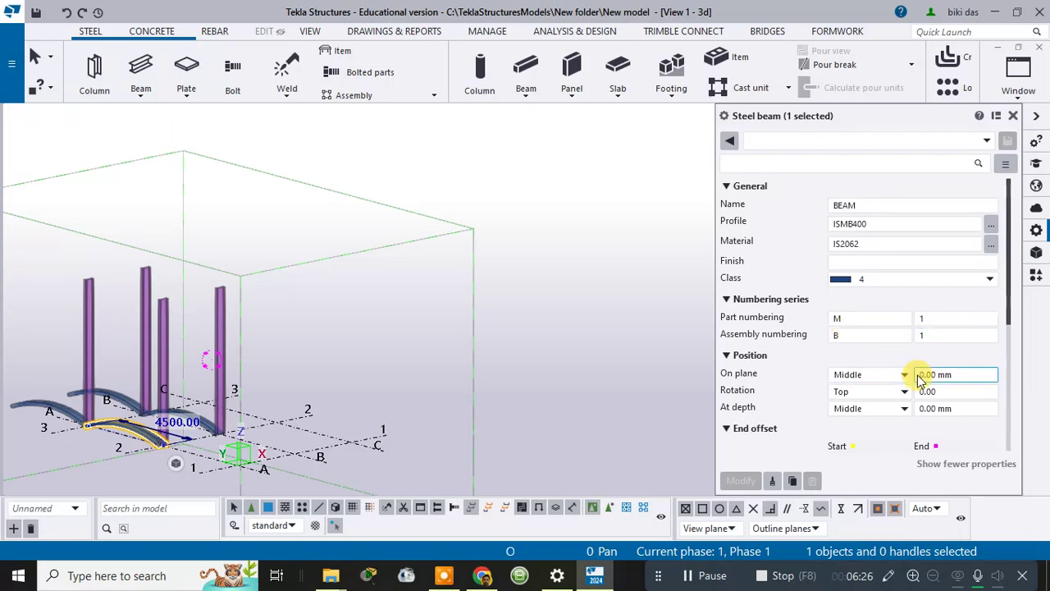
{"action": "scroll", "coordinate": [950, 353], "scroll_direction": "down", "scroll_amount": 5}
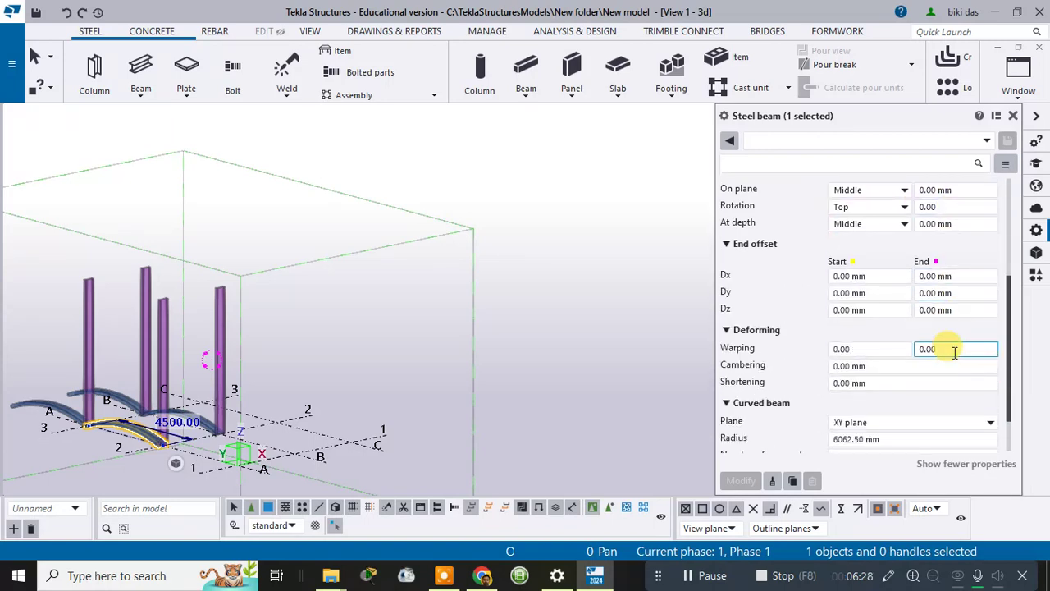
{"action": "scroll", "coordinate": [954, 353], "scroll_direction": "down", "scroll_amount": 2}
{"action": "left_click", "coordinate": [838, 383]}
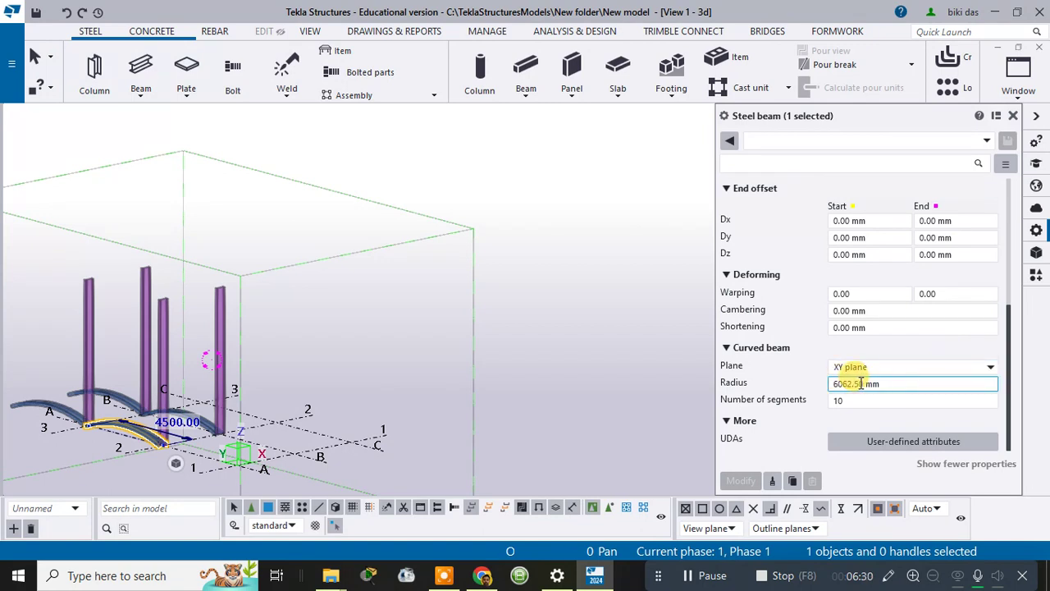
{"action": "left_click_drag", "start_coordinate": [864, 383], "coordinate": [818, 394]}
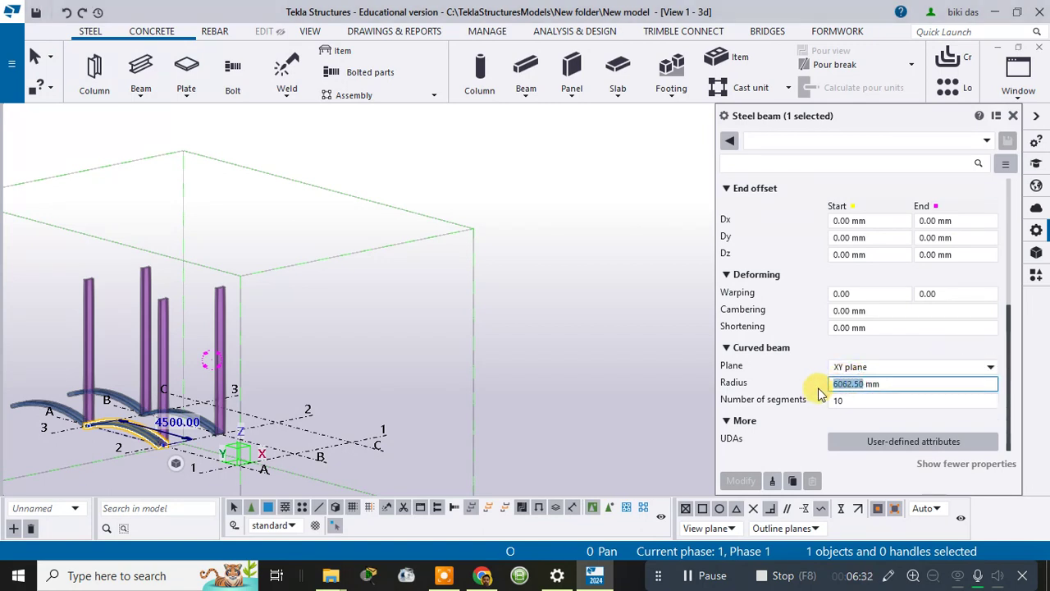
{"action": "type", "text": "0"}
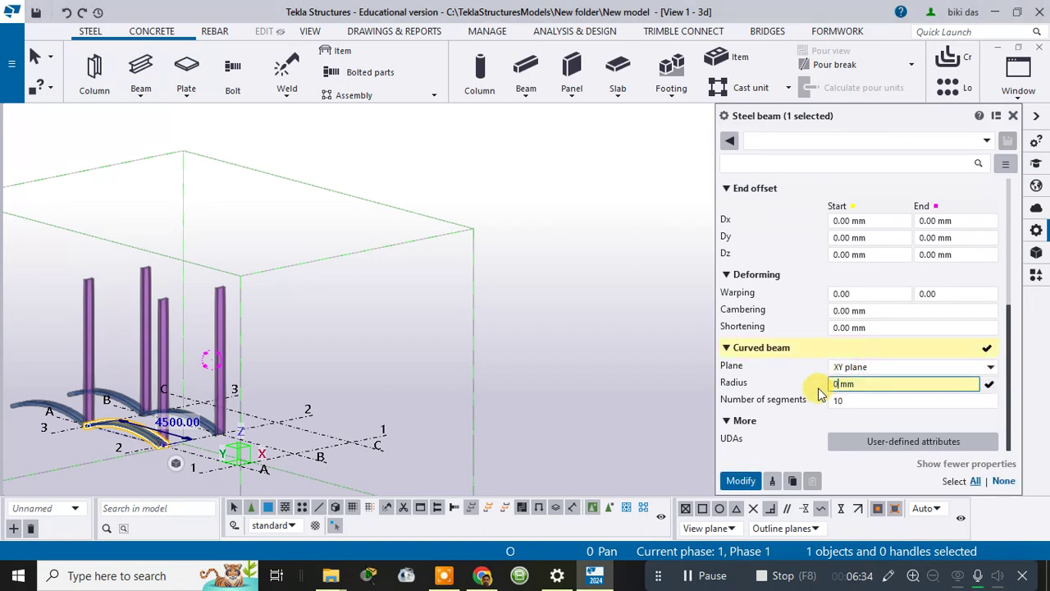
{"action": "left_click", "coordinate": [740, 480]}
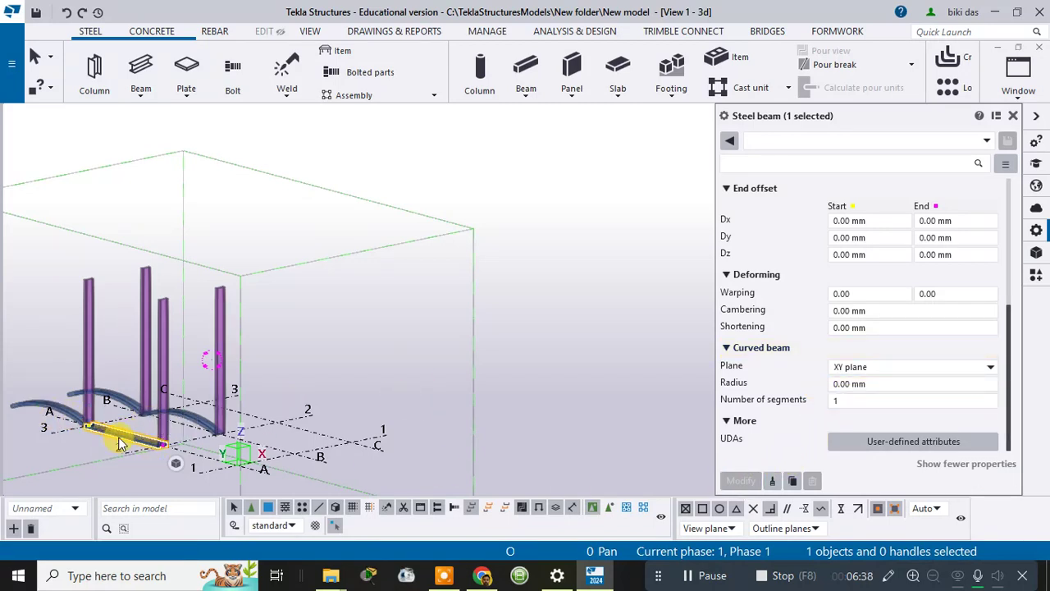
Step: Examine the straightened beam and the remaining curved beams at the column bases, and close the beam properties
{"action": "left_click", "coordinate": [496, 315]}
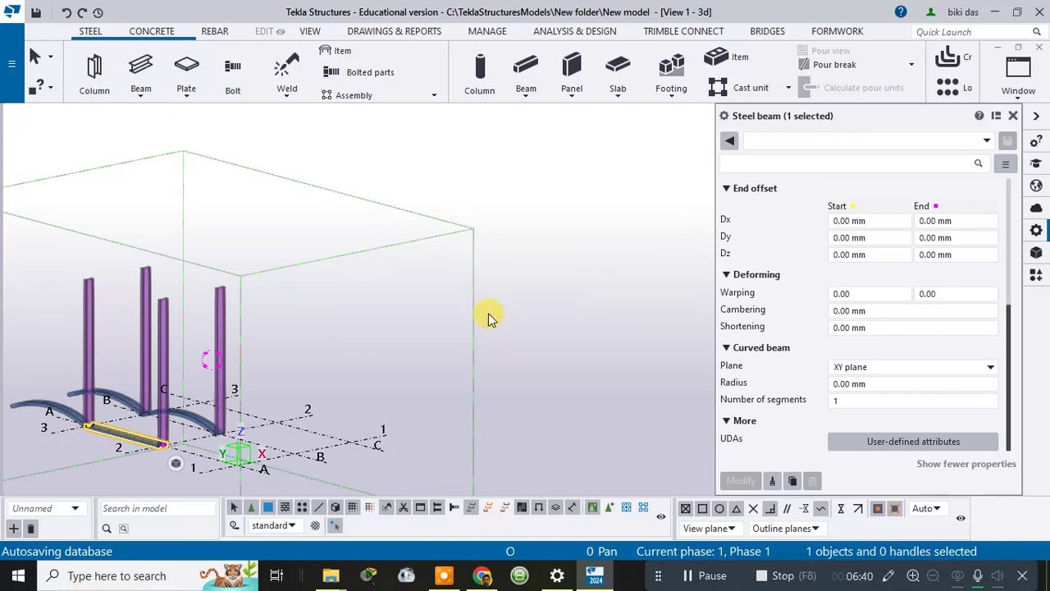
{"action": "scroll", "coordinate": [230, 402], "scroll_direction": "up", "scroll_amount": 3}
{"action": "scroll", "coordinate": [344, 404], "scroll_direction": "up", "scroll_amount": 5}
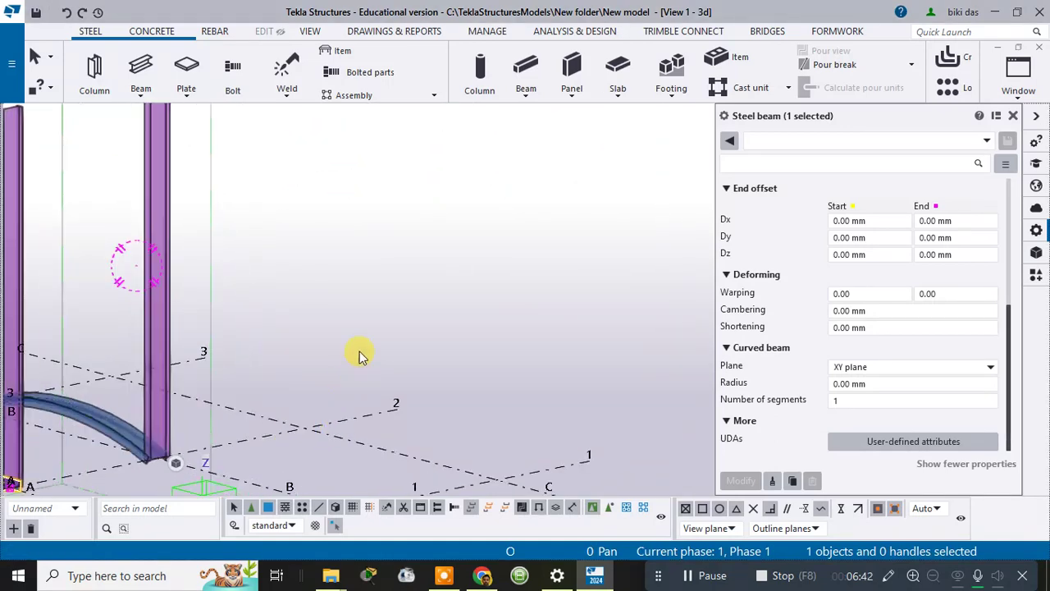
{"action": "left_click", "coordinate": [435, 424]}
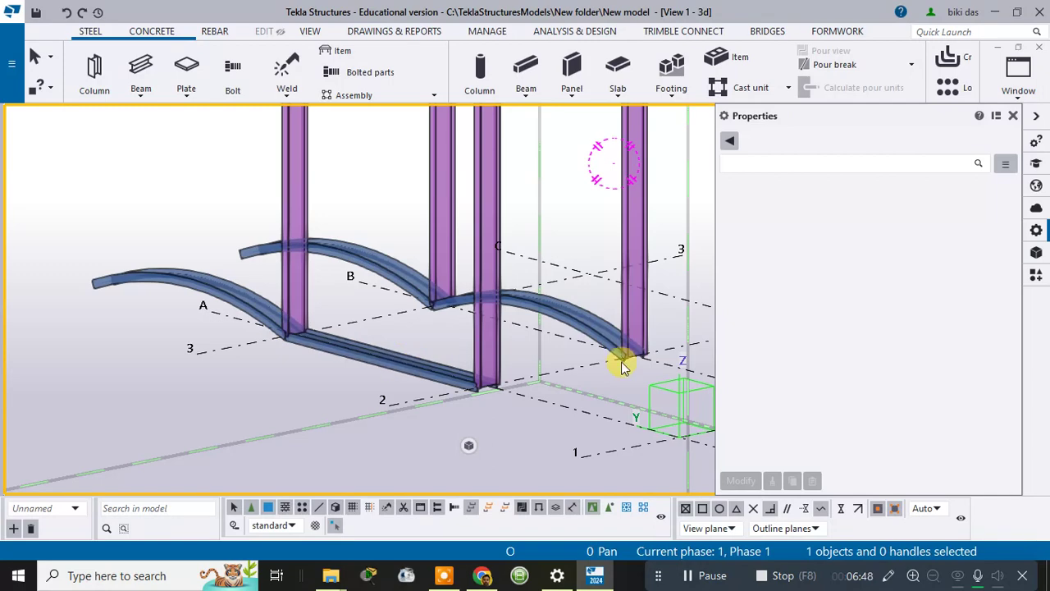
{"action": "scroll", "coordinate": [623, 359], "scroll_direction": "down", "scroll_amount": 6}
{"action": "middle_click_drag", "start_coordinate": [412, 422], "coordinate": [322, 426]}
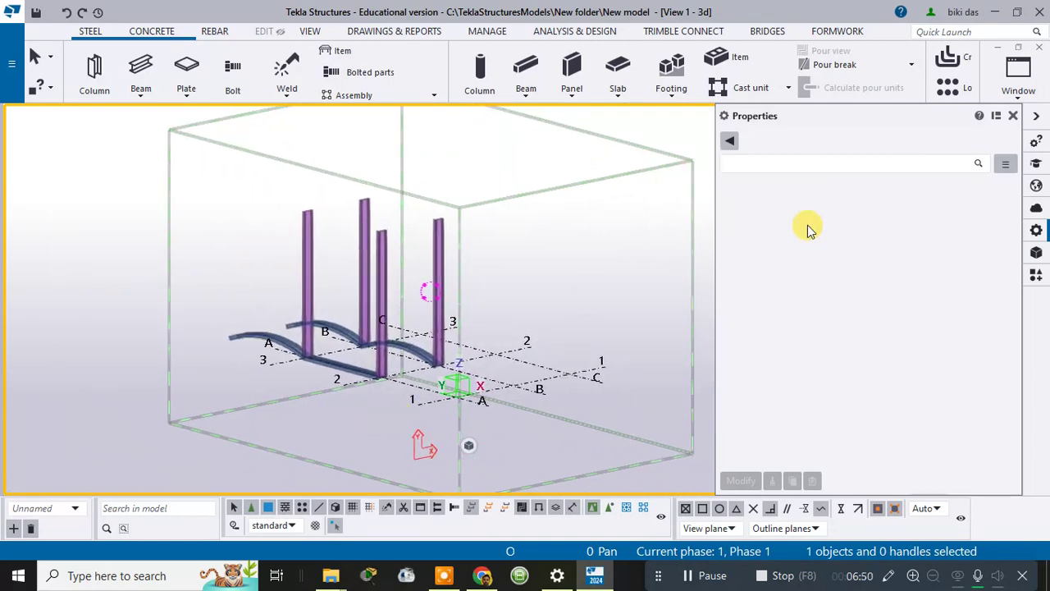
{"action": "left_click", "coordinate": [995, 117]}
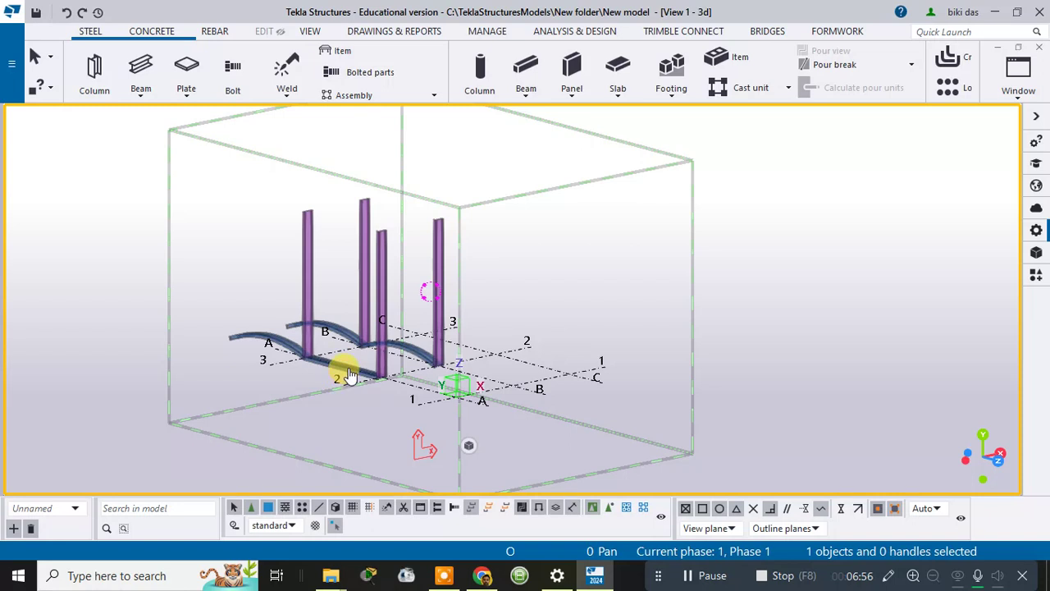
Step: Select the beam extending past A-3 and switch the view to plan, framing the beams along grid lines A and B
{"action": "left_click", "coordinate": [267, 339]}
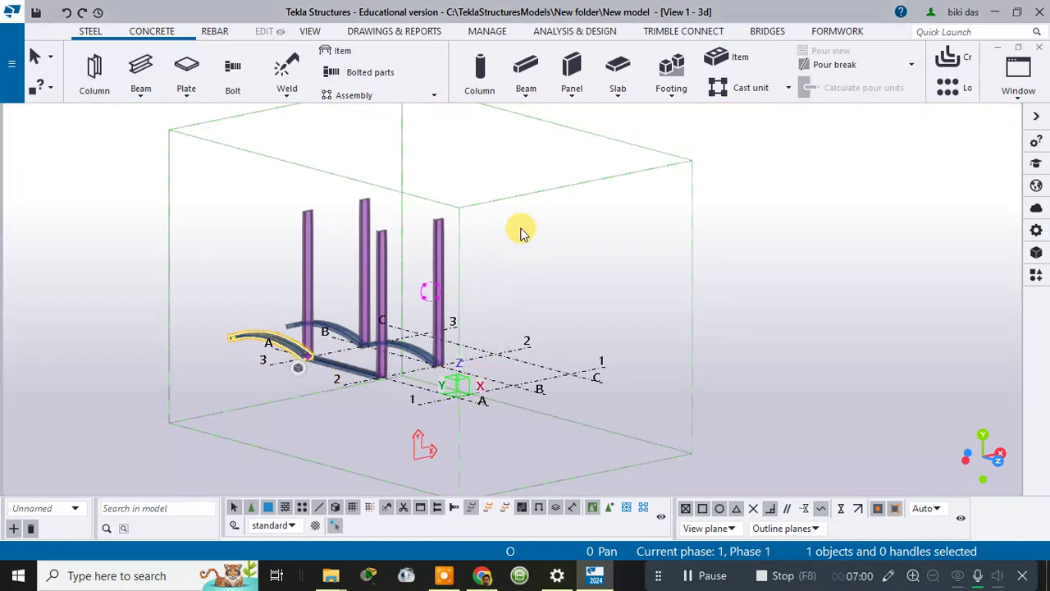
{"action": "key", "text": "ctrl+p"}
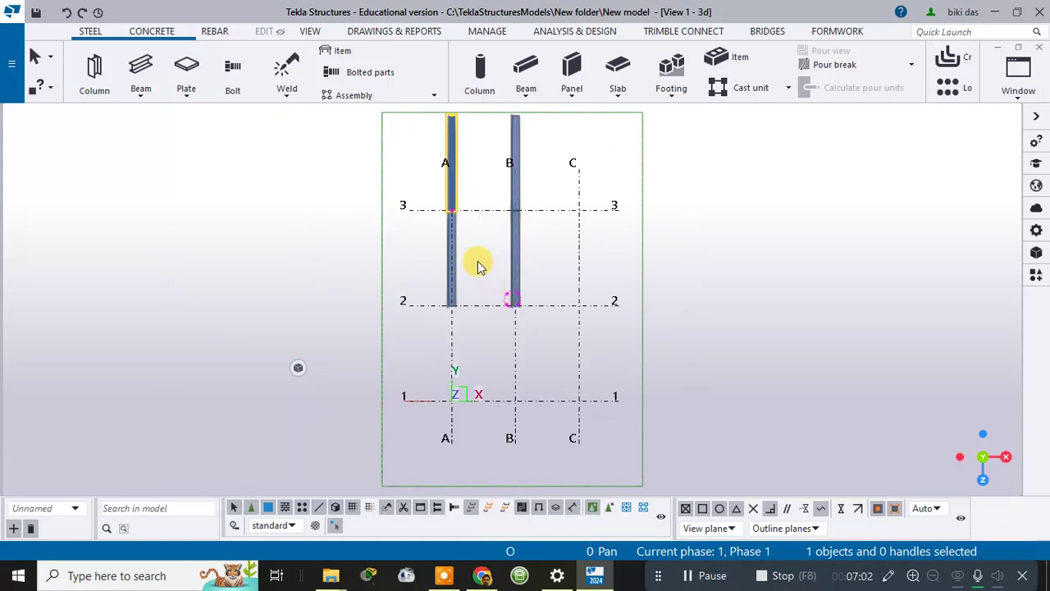
{"action": "scroll", "coordinate": [478, 262], "scroll_direction": "up", "scroll_amount": 2}
{"action": "middle_click_drag", "start_coordinate": [481, 157], "coordinate": [473, 344]}
{"action": "left_click", "coordinate": [413, 225]}
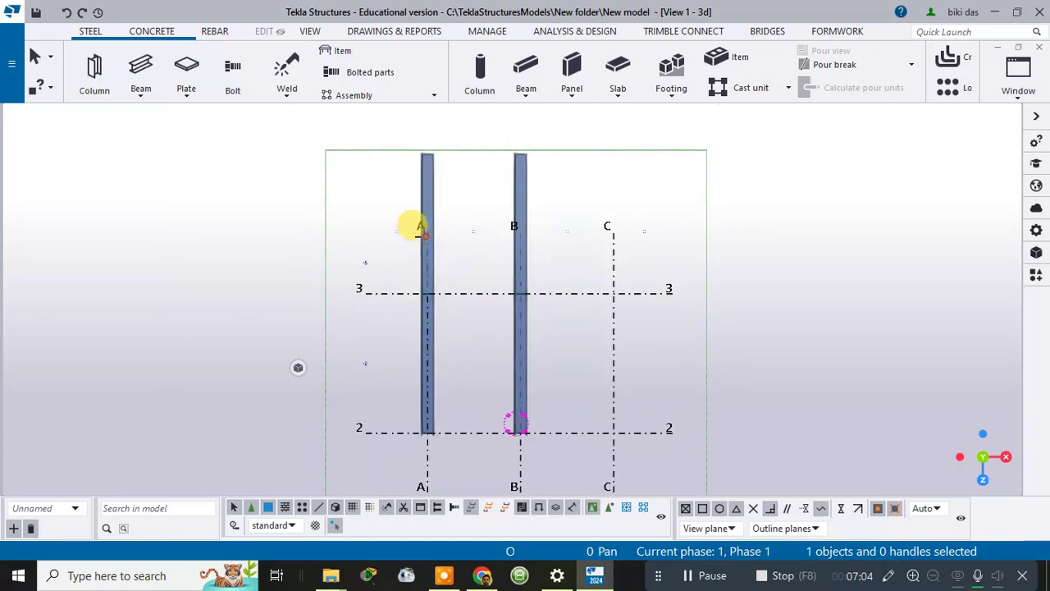
{"action": "key", "text": "Delete"}
{"action": "left_click", "coordinate": [489, 318]}
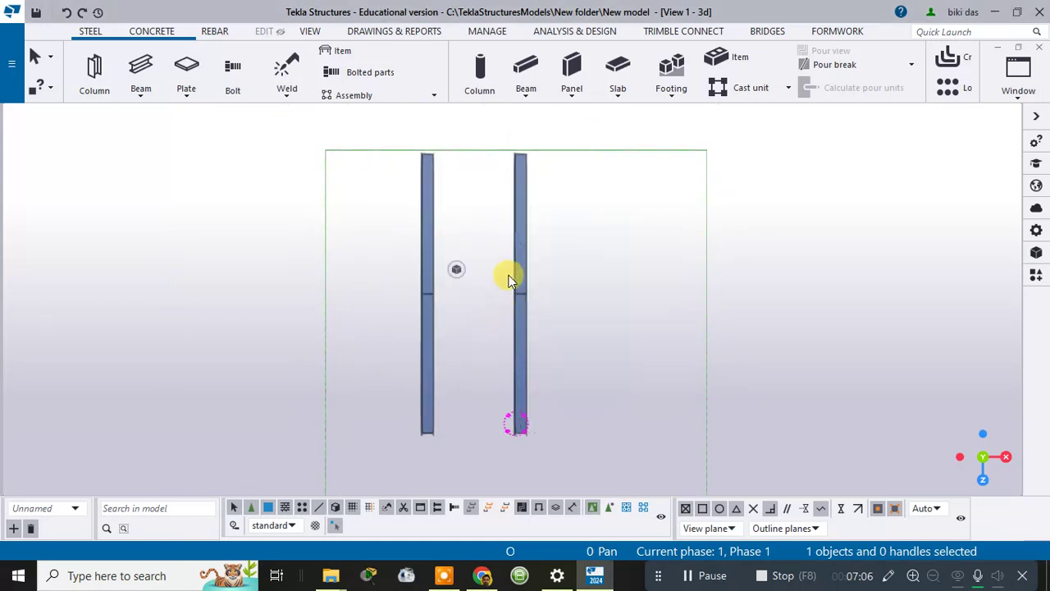
{"action": "key", "text": "ctrl+z"}
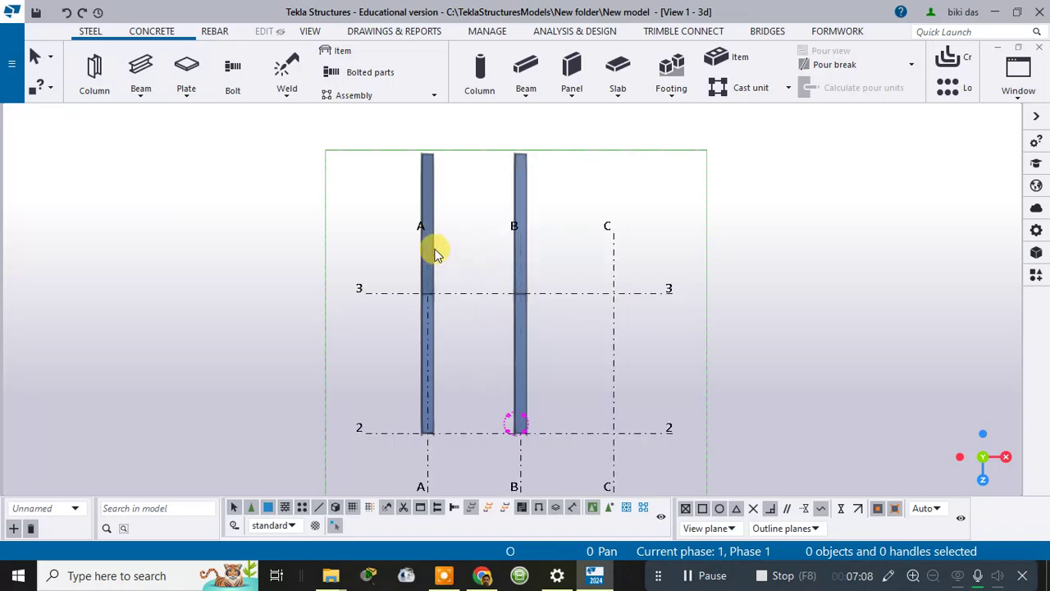
Step: Delete the two surplus beams extending beyond grid line 3 along grid lines A and B
{"action": "left_click", "coordinate": [425, 193]}
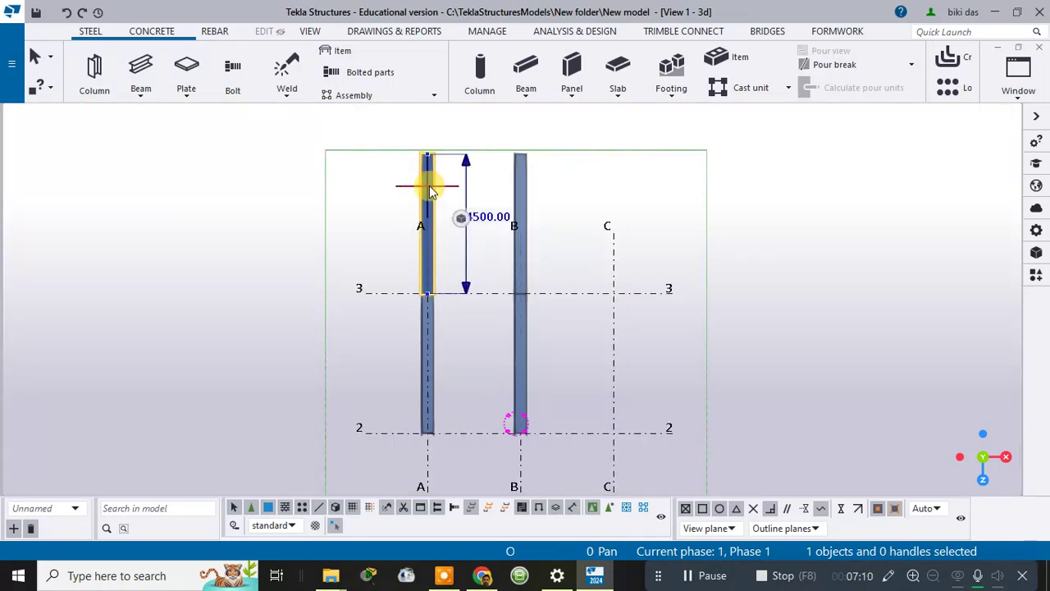
{"action": "key", "text": "Delete"}
{"action": "left_click", "coordinate": [518, 194]}
{"action": "key", "text": "Delete"}
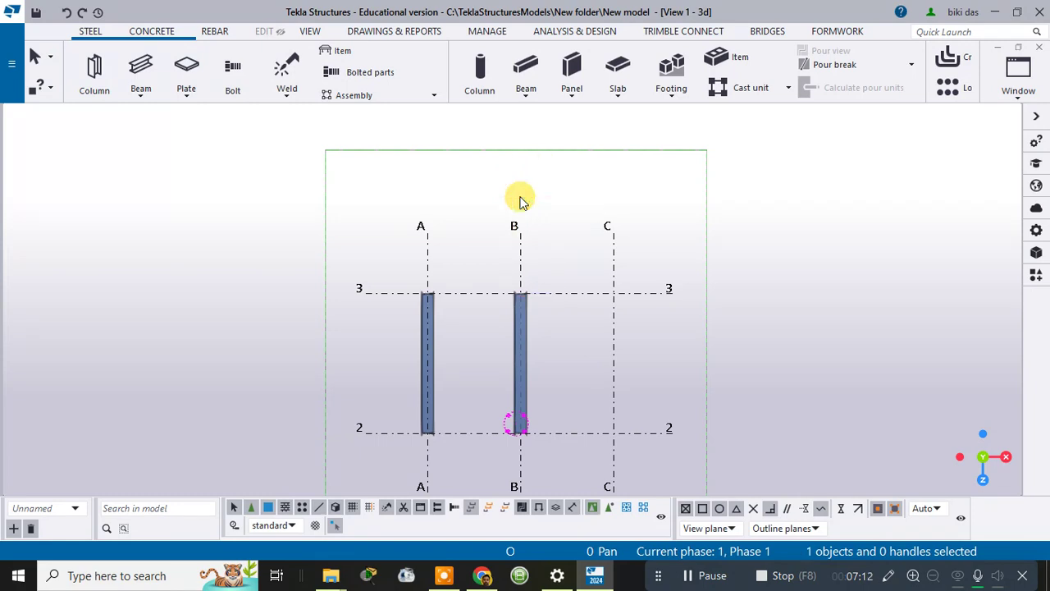
Step: Straighten the curved steel beam between B-3 and B-2 by setting its curved beam radius to 0 mm, and apply it
{"action": "key", "text": "ctrl+p"}
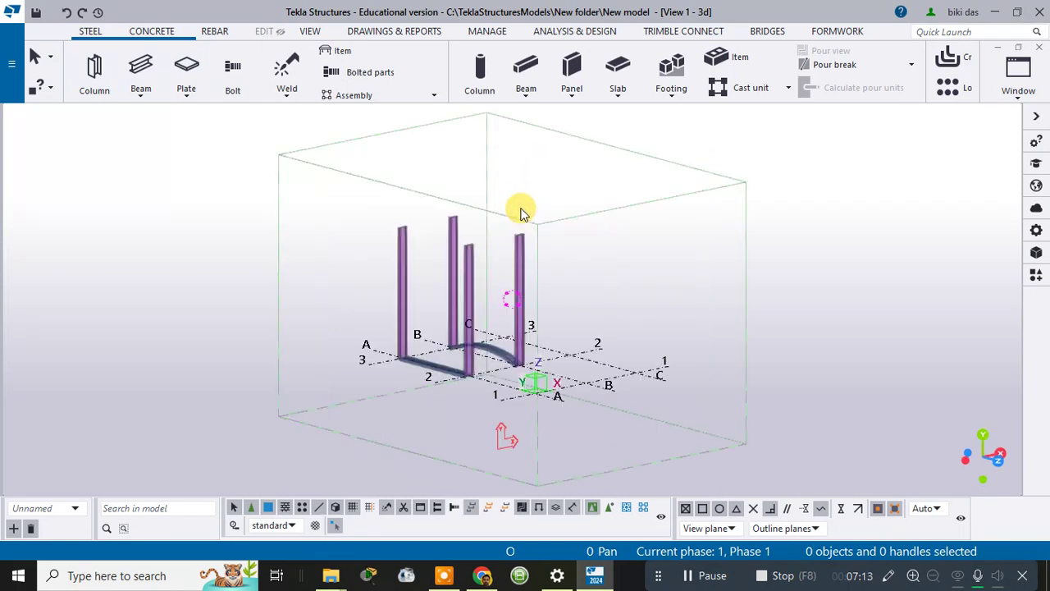
{"action": "left_click", "coordinate": [499, 354]}
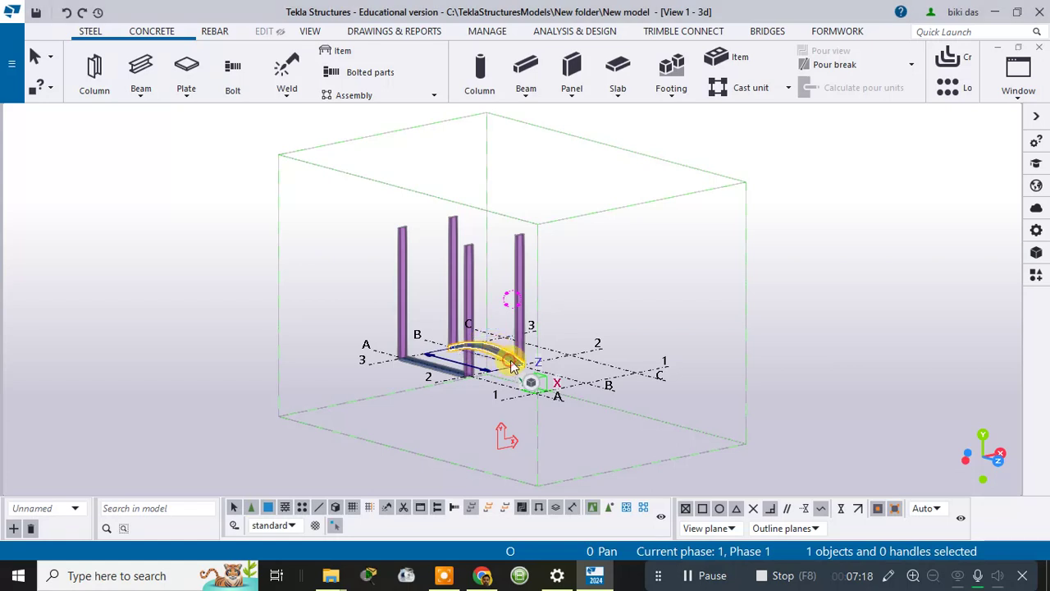
{"action": "left_click", "coordinate": [510, 359]}
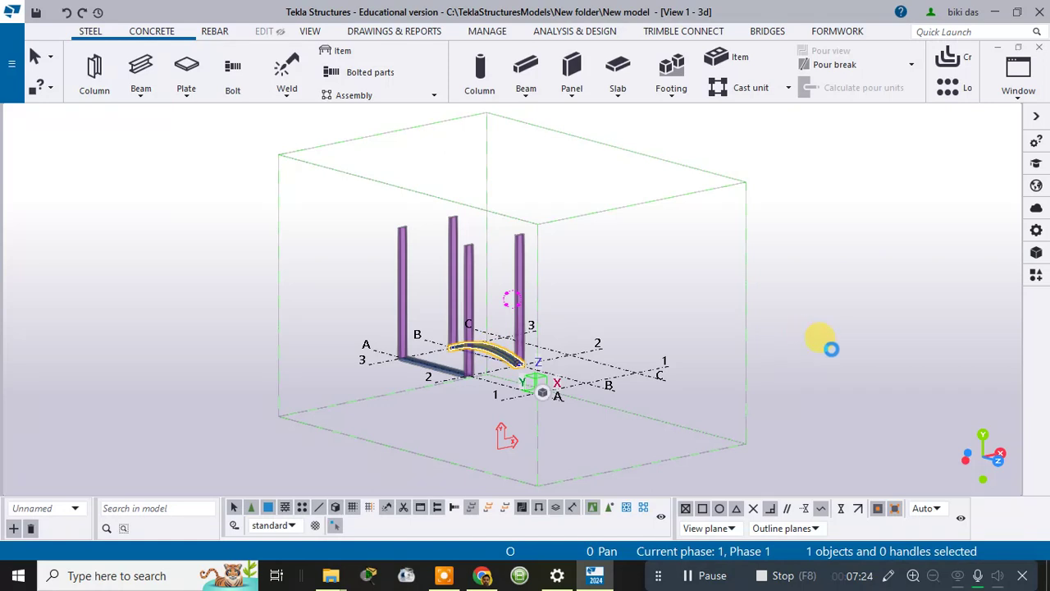
{"action": "left_click", "coordinate": [862, 384]}
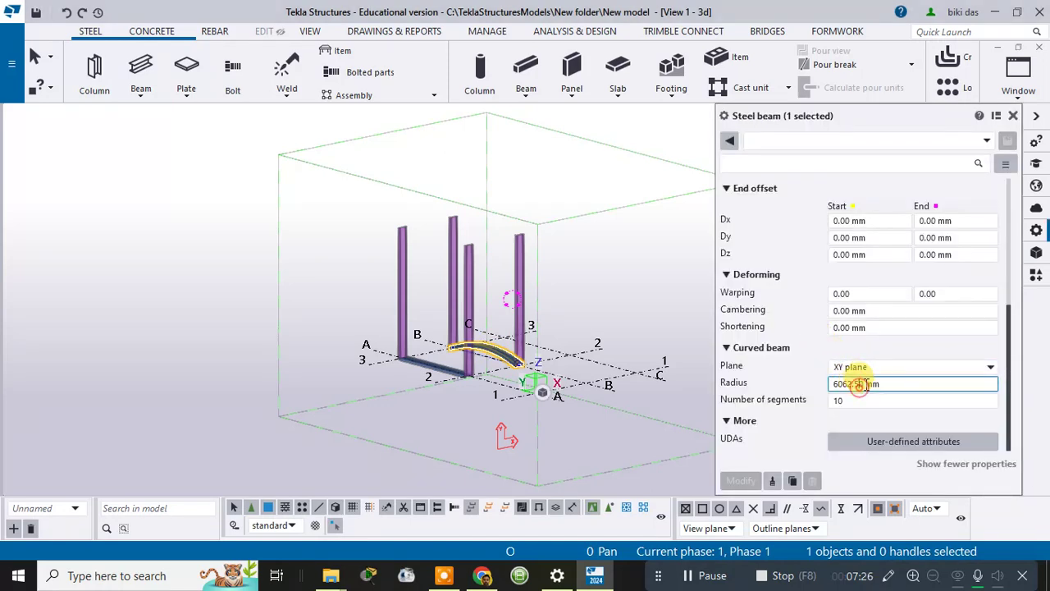
{"action": "left_click_drag", "start_coordinate": [859, 384], "coordinate": [787, 383]}
{"action": "type", "text": "0"}
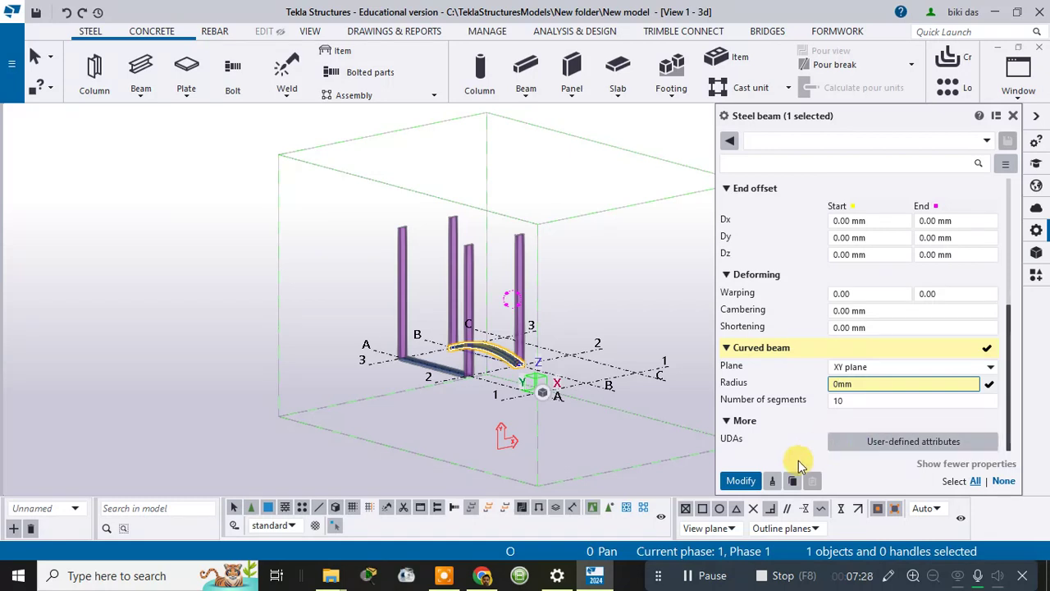
{"action": "left_click", "coordinate": [738, 480]}
Step: Try to raise the beam between B-3 and B-2 by setting its depth offset to 3000 mm, and apply it
{"action": "left_click", "coordinate": [884, 328]}
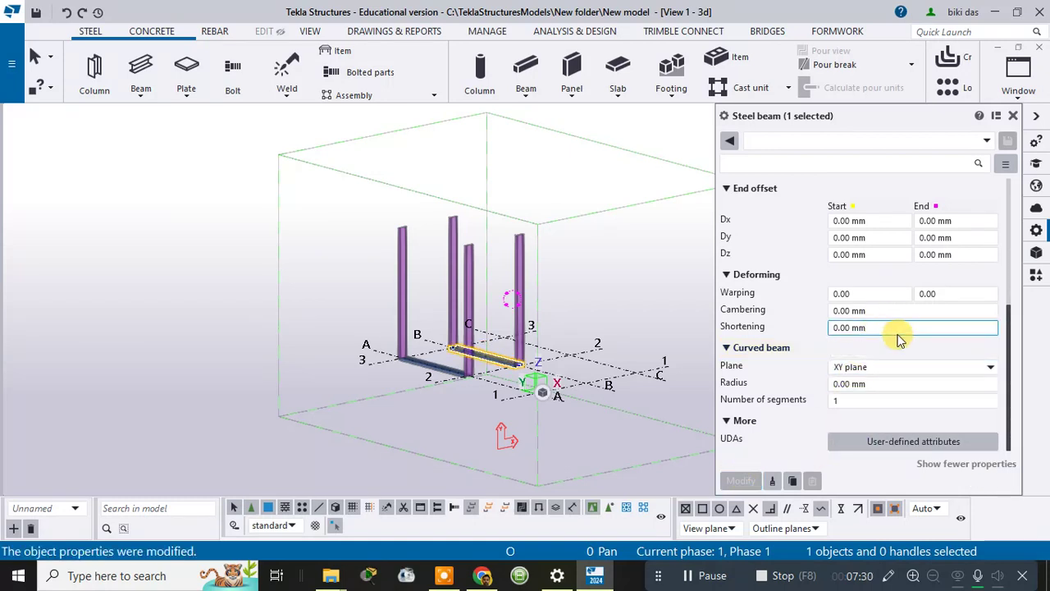
{"action": "scroll", "coordinate": [886, 344], "scroll_direction": "up", "scroll_amount": 1}
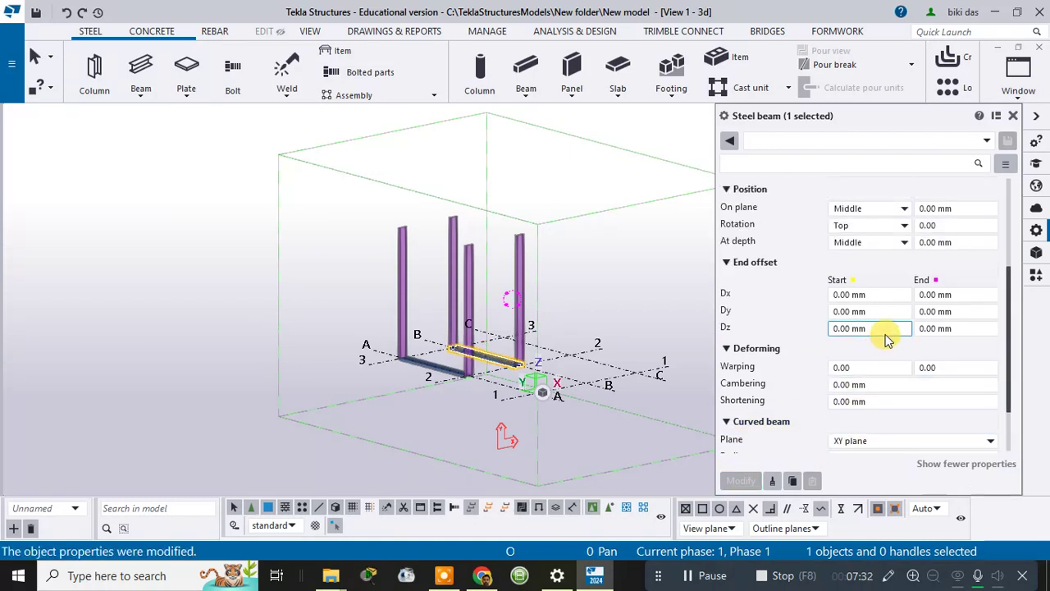
{"action": "scroll", "coordinate": [886, 330], "scroll_direction": "up", "scroll_amount": 1}
{"action": "left_click", "coordinate": [935, 315]}
{"action": "double_click", "coordinate": [935, 316]}
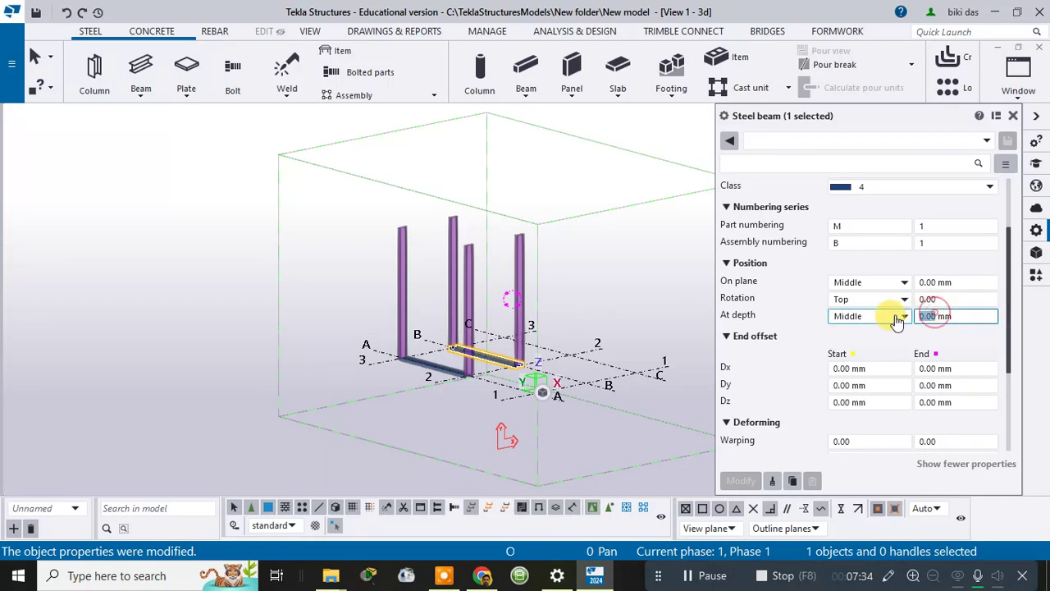
{"action": "type", "text": "3000"}
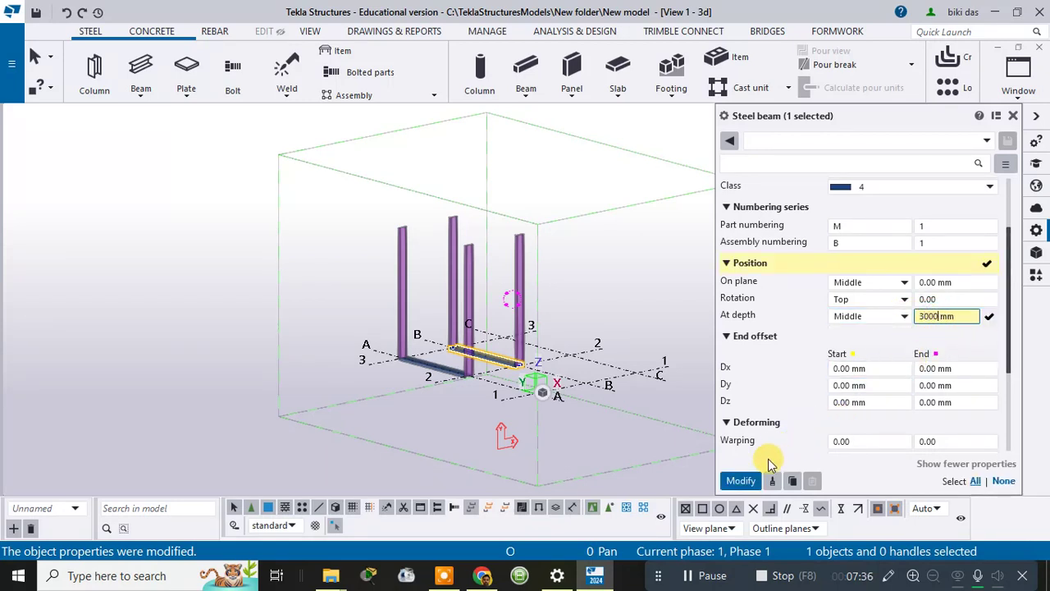
{"action": "left_click", "coordinate": [741, 481]}
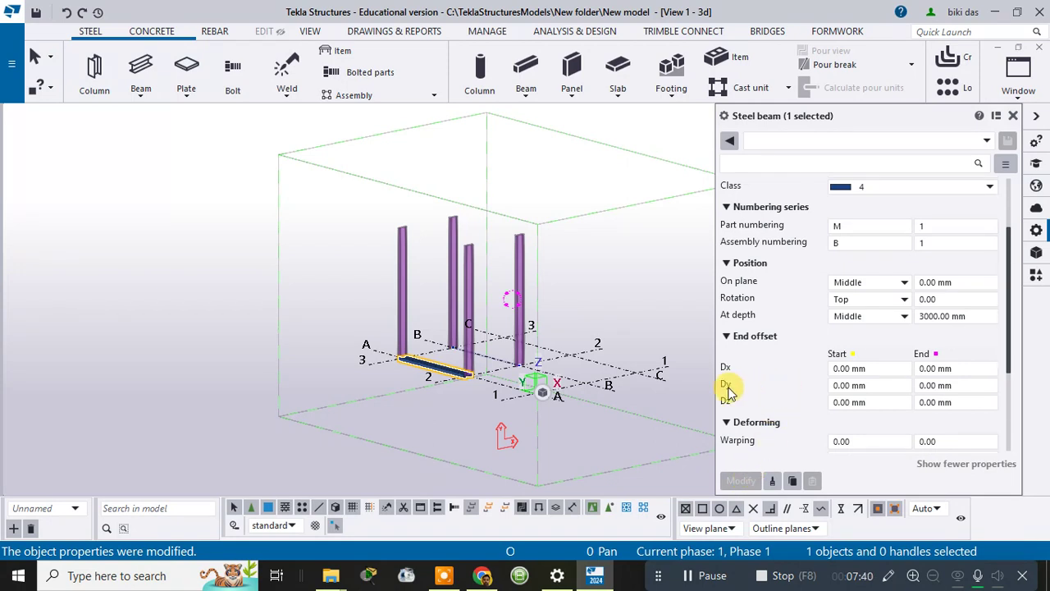
Step: Try the Front depth position on the beam between A-3 and A-2, and apply it
{"action": "left_click", "coordinate": [853, 316]}
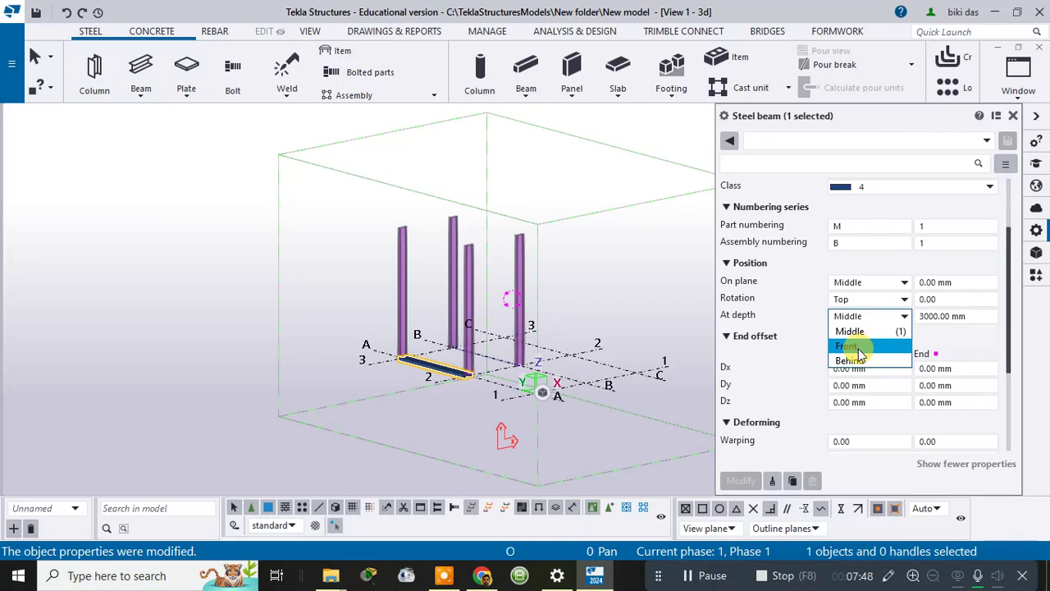
{"action": "left_click", "coordinate": [858, 348]}
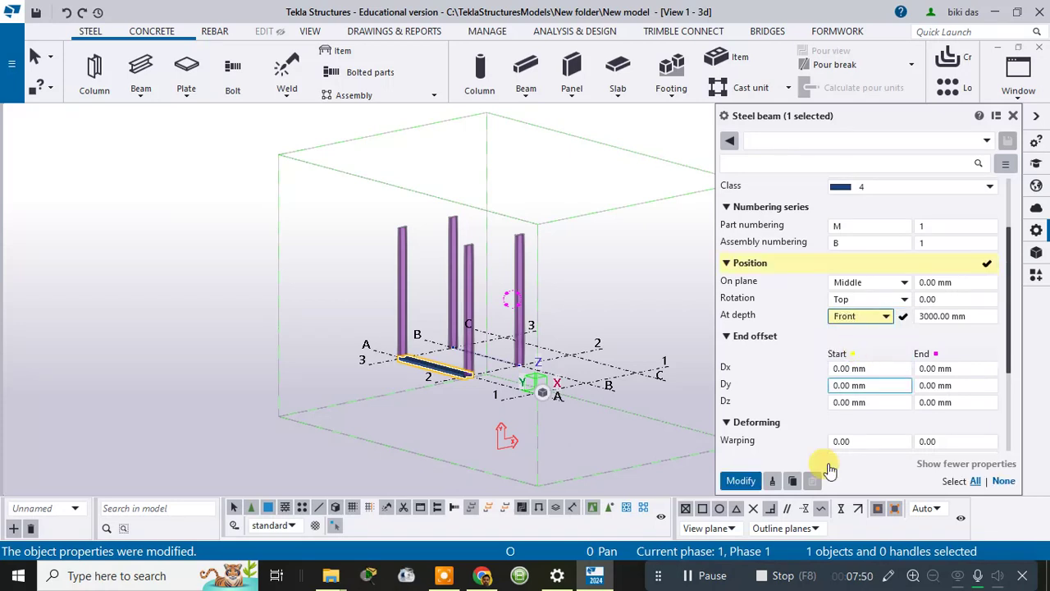
{"action": "left_click", "coordinate": [737, 482]}
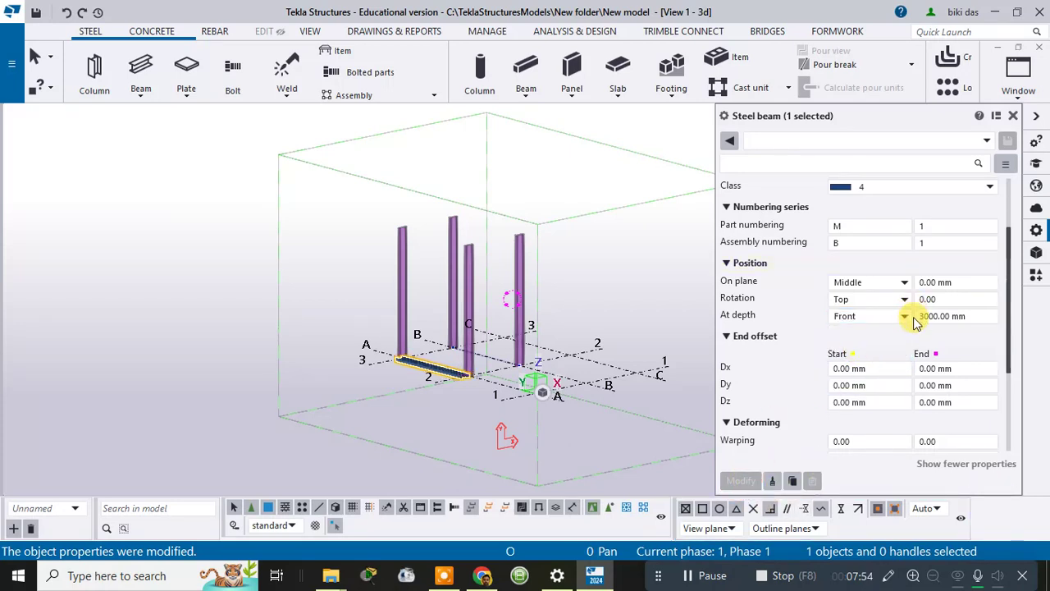
{"action": "scroll", "coordinate": [903, 323], "scroll_direction": "up", "scroll_amount": 1}
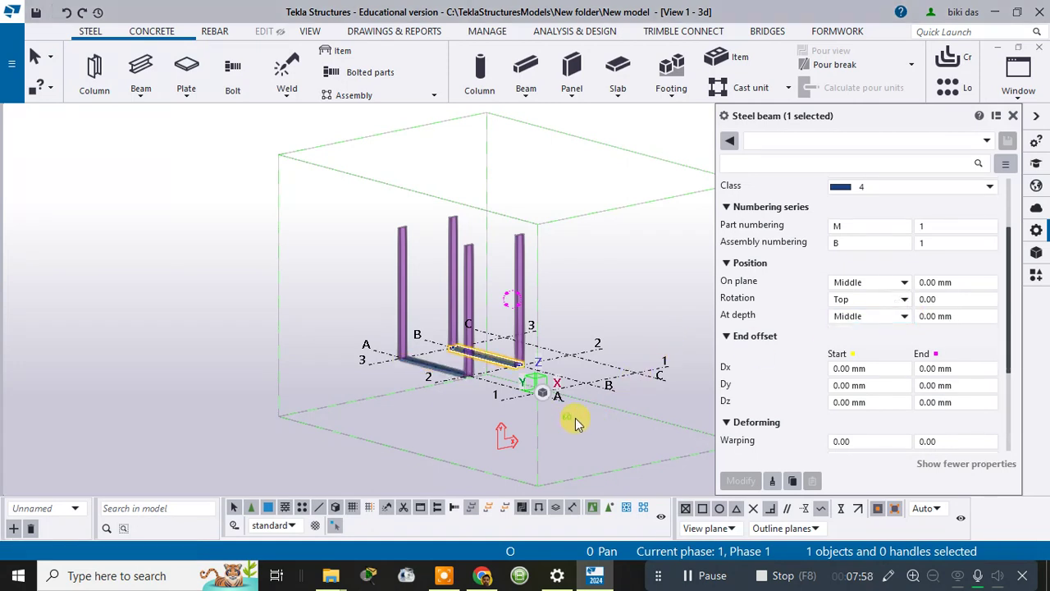
Step: Examine the beams along grid lines A and B from several angles, review the selected beam's properties, and close them
{"action": "middle_click_drag", "start_coordinate": [569, 417], "coordinate": [558, 318], "text": "ctrl"}
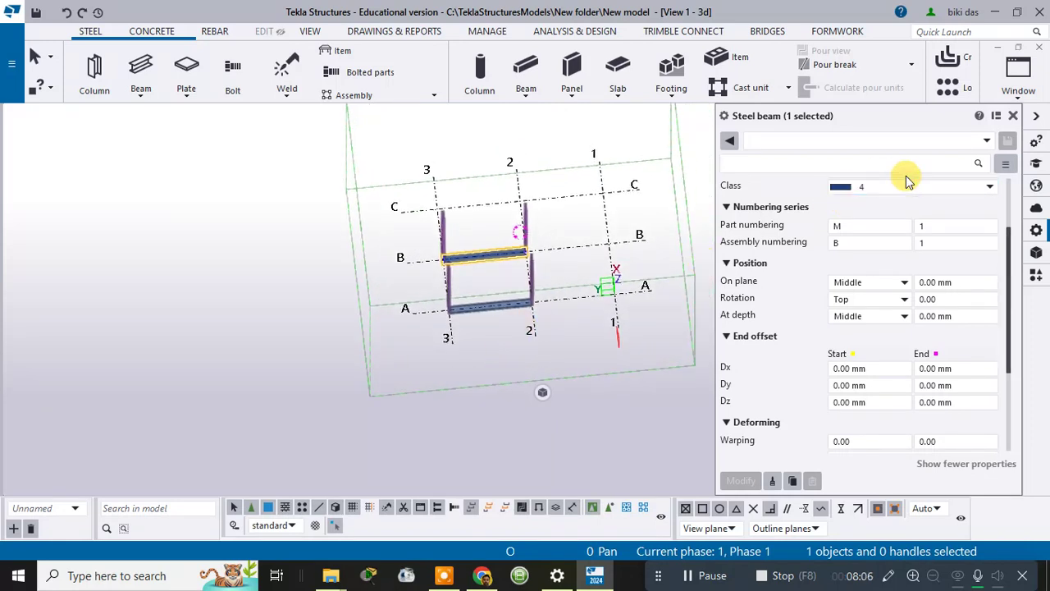
{"action": "scroll", "coordinate": [906, 227], "scroll_direction": "up", "scroll_amount": 3}
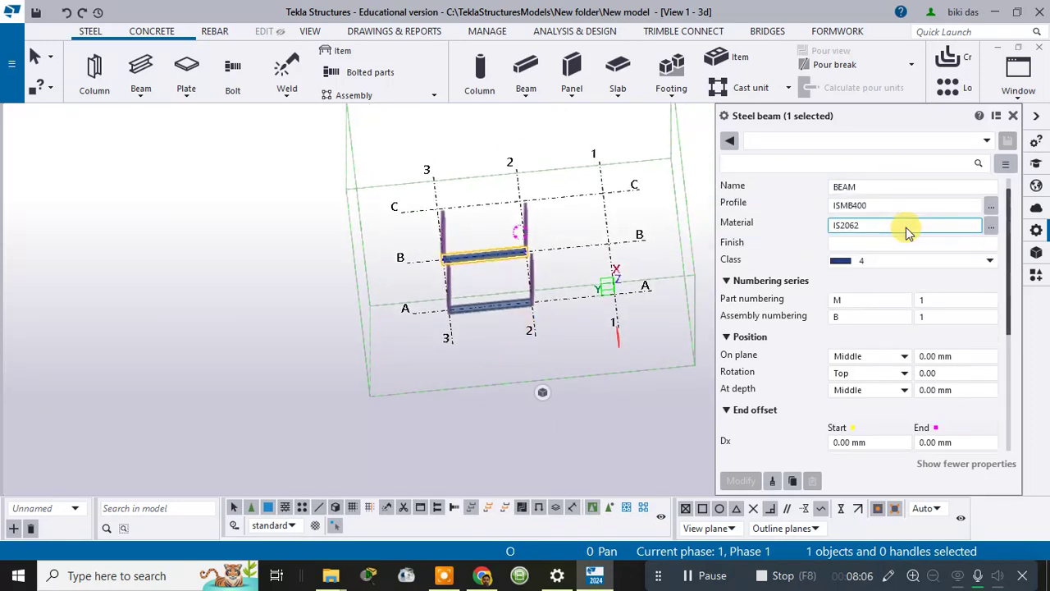
{"action": "left_click", "coordinate": [1011, 116]}
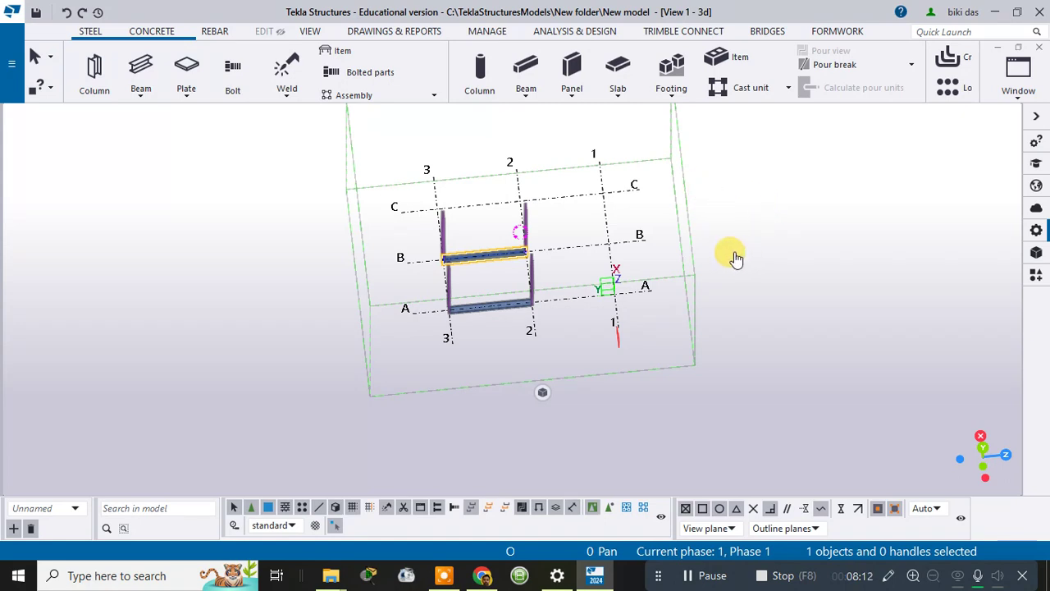
{"action": "scroll", "coordinate": [746, 289], "scroll_direction": "down", "scroll_amount": 2}
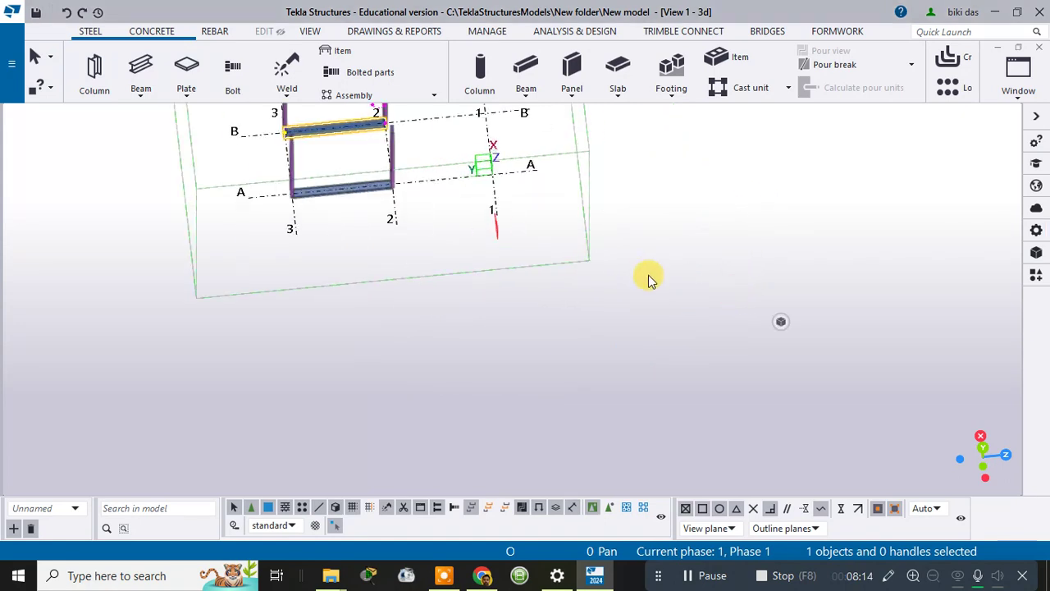
{"action": "scroll", "coordinate": [645, 260], "scroll_direction": "down", "scroll_amount": 2}
{"action": "middle_click_drag", "start_coordinate": [648, 235], "coordinate": [629, 323]}
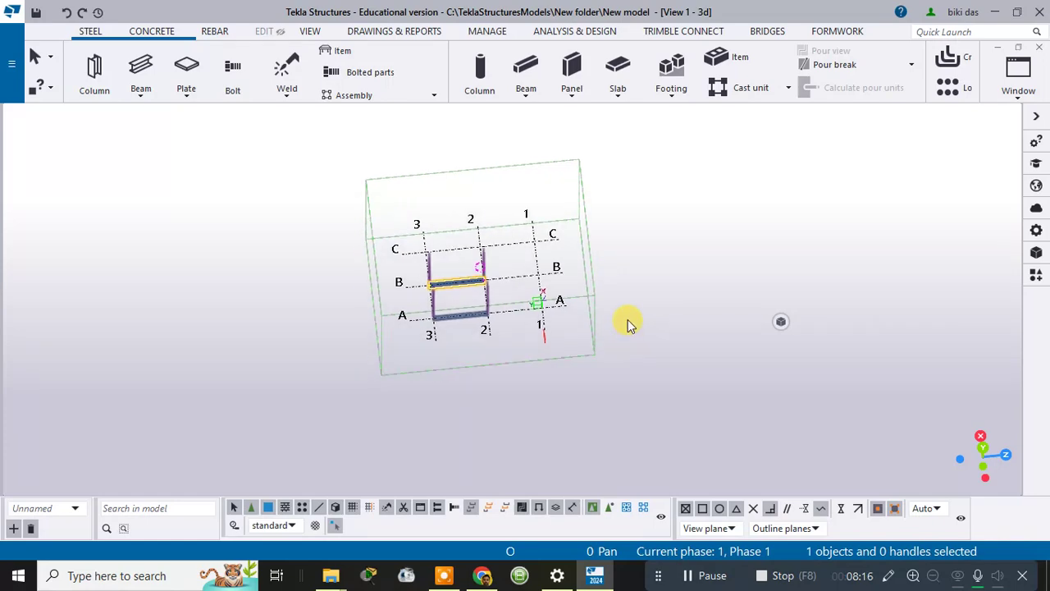
{"action": "middle_click_drag", "start_coordinate": [627, 193], "coordinate": [461, 181], "text": "ctrl"}
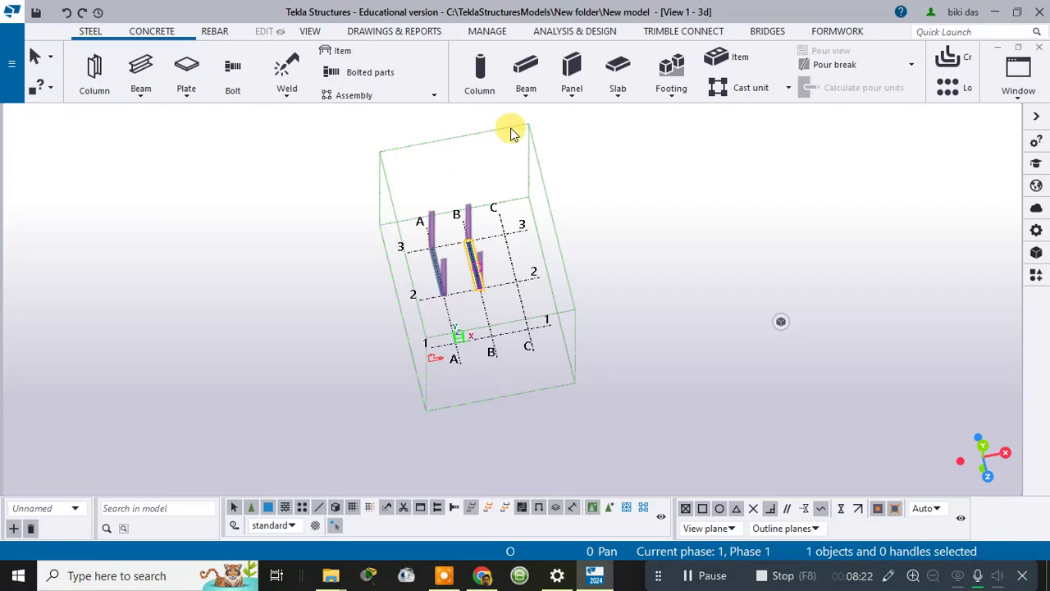
{"action": "scroll", "coordinate": [499, 287], "scroll_direction": "up", "scroll_amount": 5}
{"action": "scroll", "coordinate": [567, 192], "scroll_direction": "up", "scroll_amount": 1}
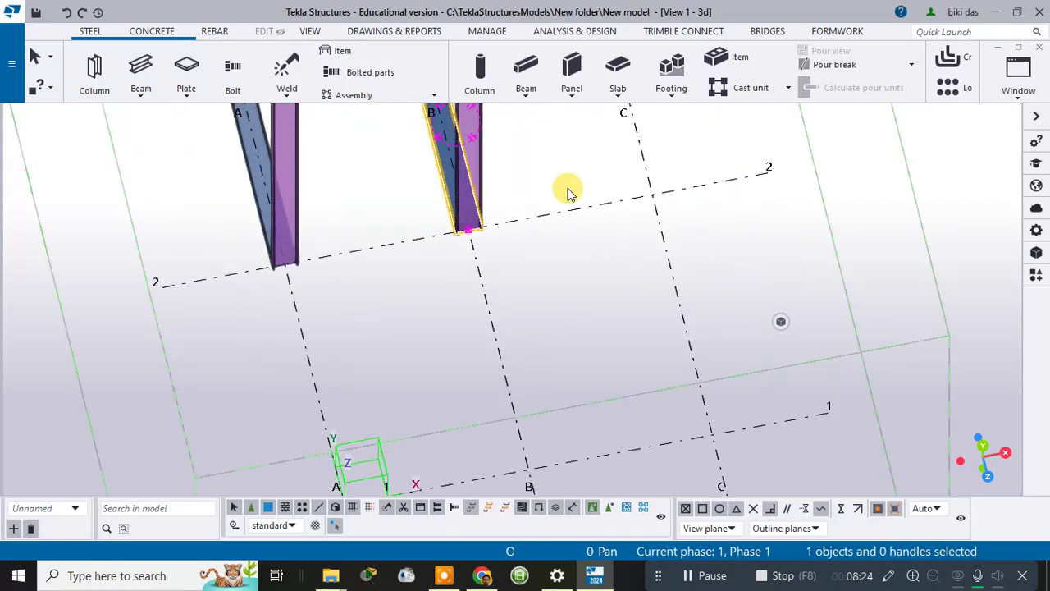
{"action": "scroll", "coordinate": [567, 192], "scroll_direction": "down", "scroll_amount": 3}
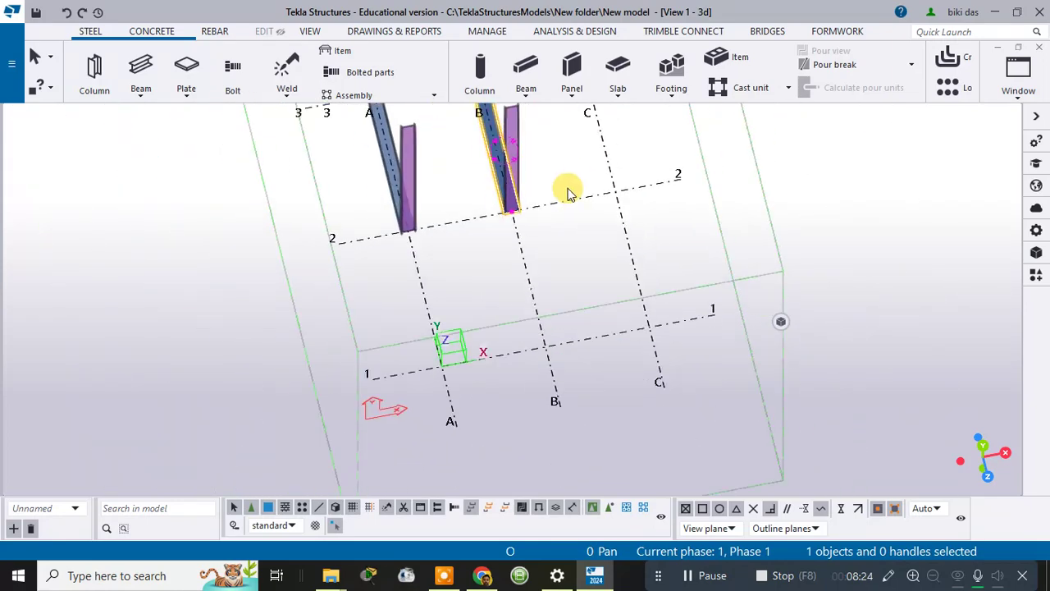
{"action": "left_click", "coordinate": [389, 170]}
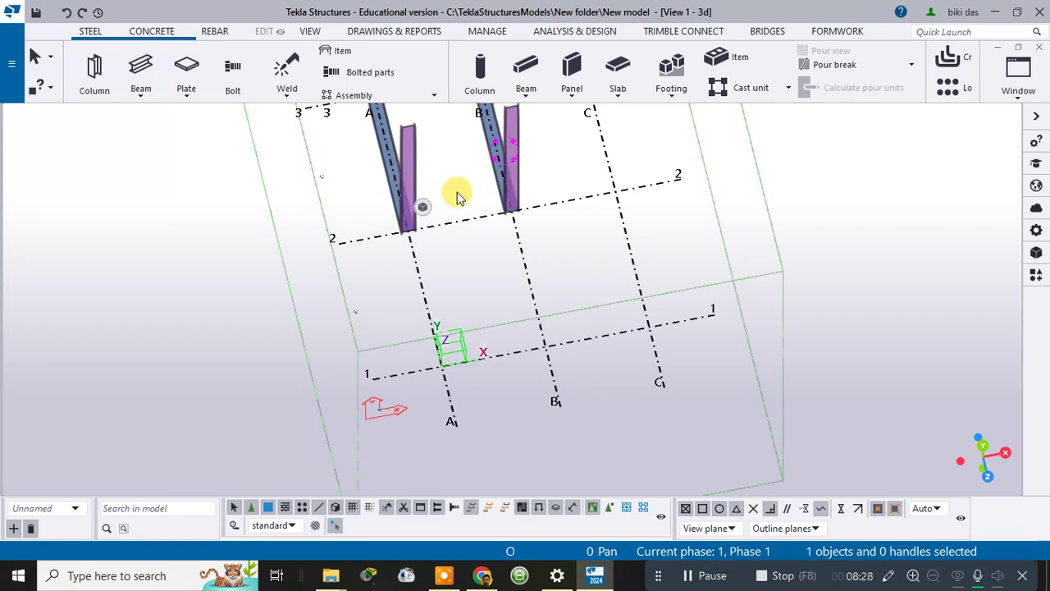
{"action": "key", "text": "Delete"}
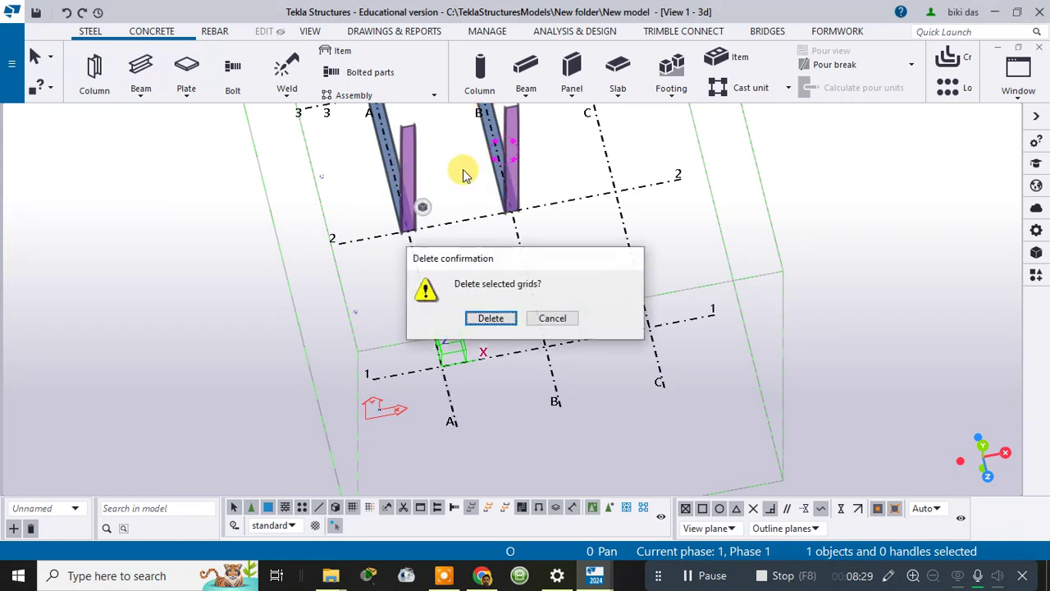
{"action": "left_click", "coordinate": [536, 316]}
Step: Delete both steel beams running between grid lines 3 and 2 along grid lines A and B
{"action": "scroll", "coordinate": [429, 305], "scroll_direction": "down", "scroll_amount": 4}
{"action": "scroll", "coordinate": [380, 352], "scroll_direction": "up", "scroll_amount": 10}
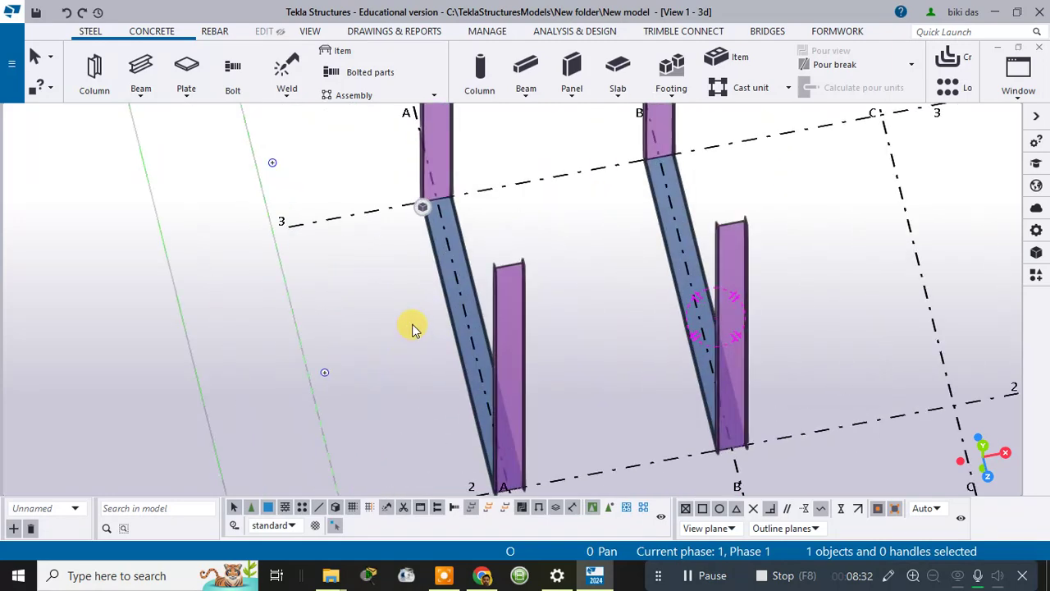
{"action": "left_click", "coordinate": [508, 323]}
{"action": "key", "text": "Delete"}
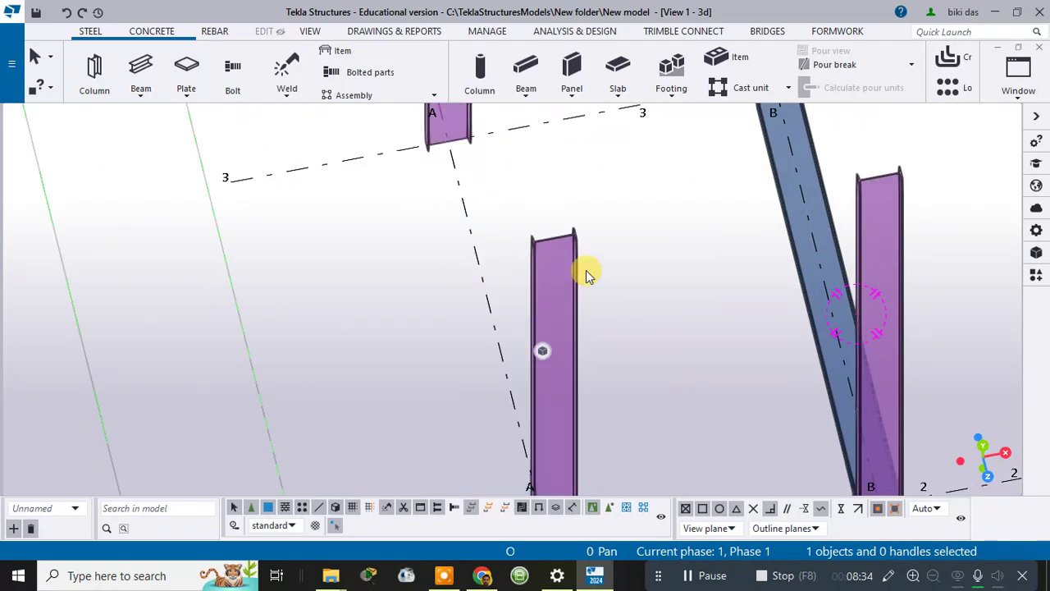
{"action": "left_click", "coordinate": [799, 242]}
{"action": "key", "text": "Delete"}
{"action": "scroll", "coordinate": [741, 333], "scroll_direction": "down", "scroll_amount": 3}
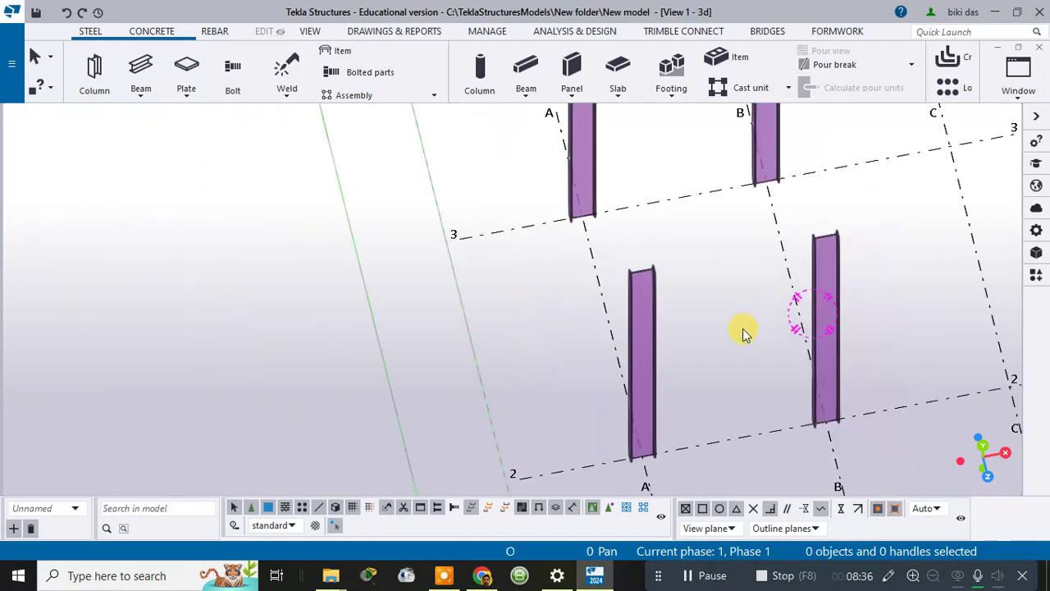
Step: Search the component catalog for BASE PLATE and add Base plate (1042) to the column at B-2, picking the midpoint of its bottom flange edge
{"action": "middle_click_drag", "start_coordinate": [741, 333], "coordinate": [666, 297]}
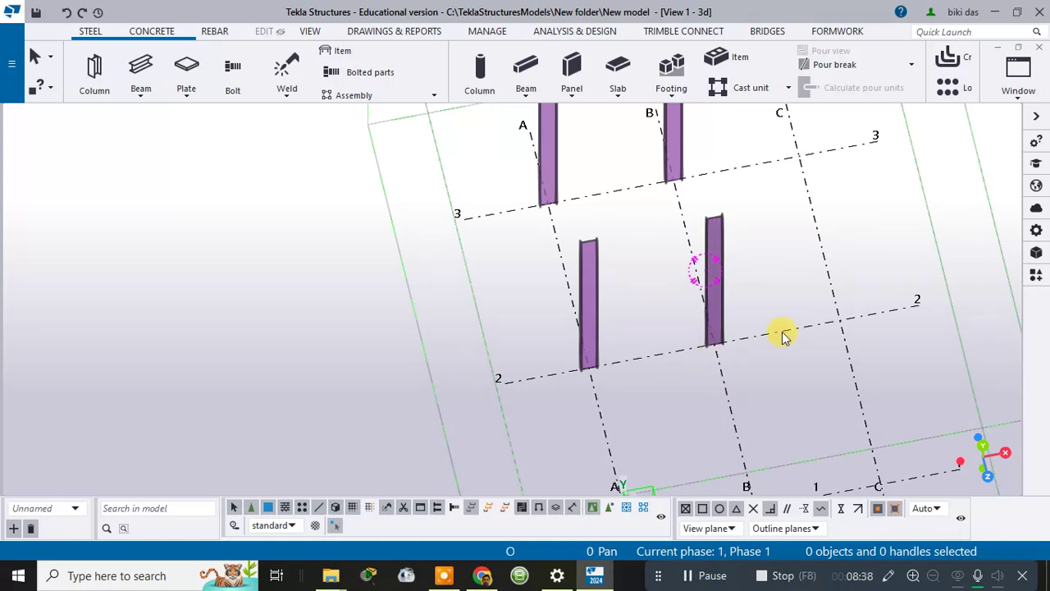
{"action": "left_click", "coordinate": [1038, 279]}
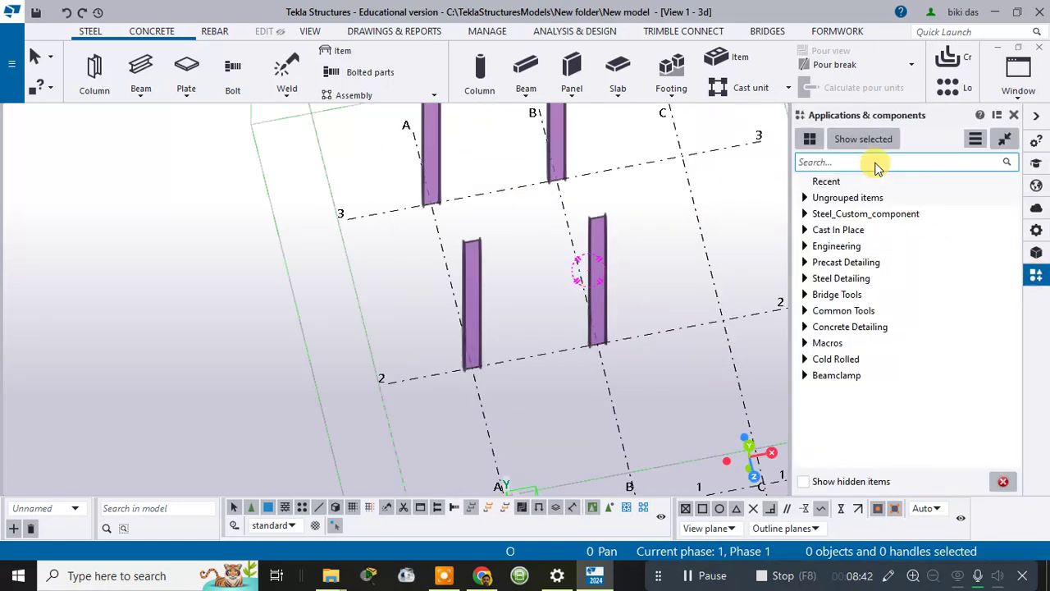
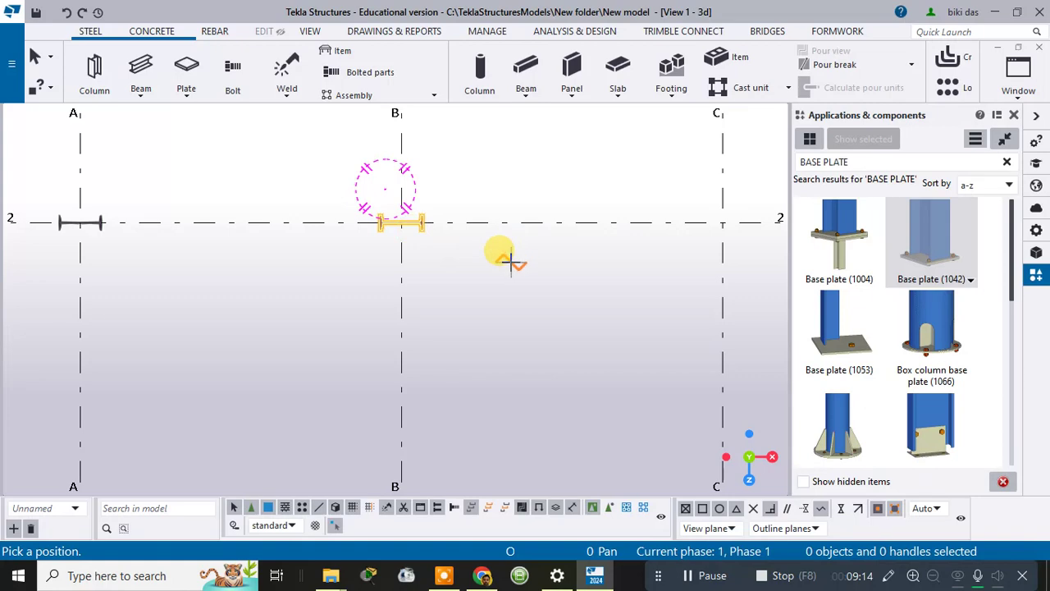
{"action": "key", "text": "ctrl+p"}
{"action": "scroll", "coordinate": [382, 332], "scroll_direction": "up", "scroll_amount": 5}
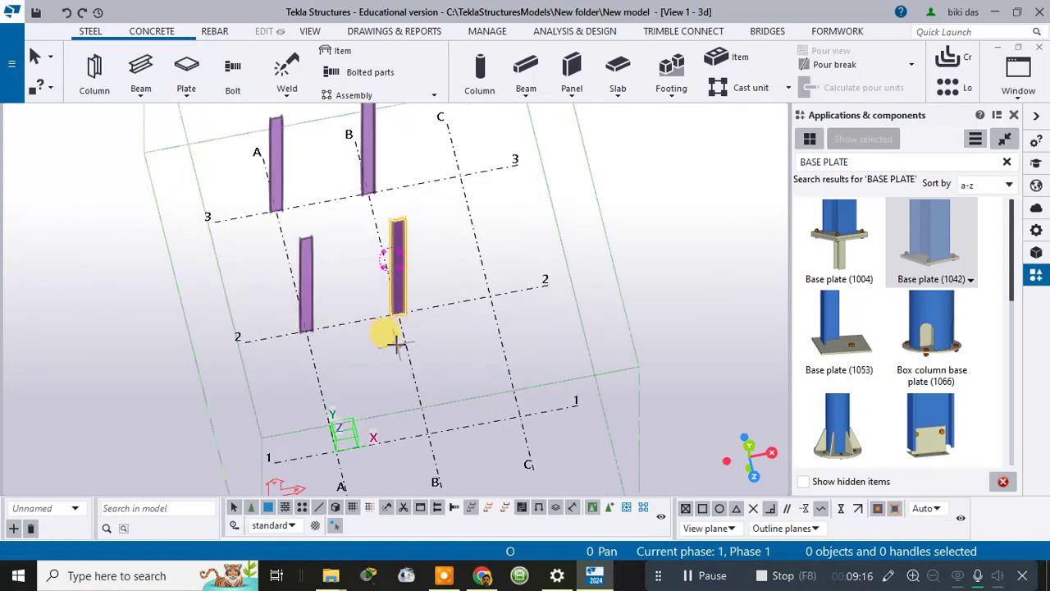
{"action": "scroll", "coordinate": [410, 340], "scroll_direction": "up", "scroll_amount": 2}
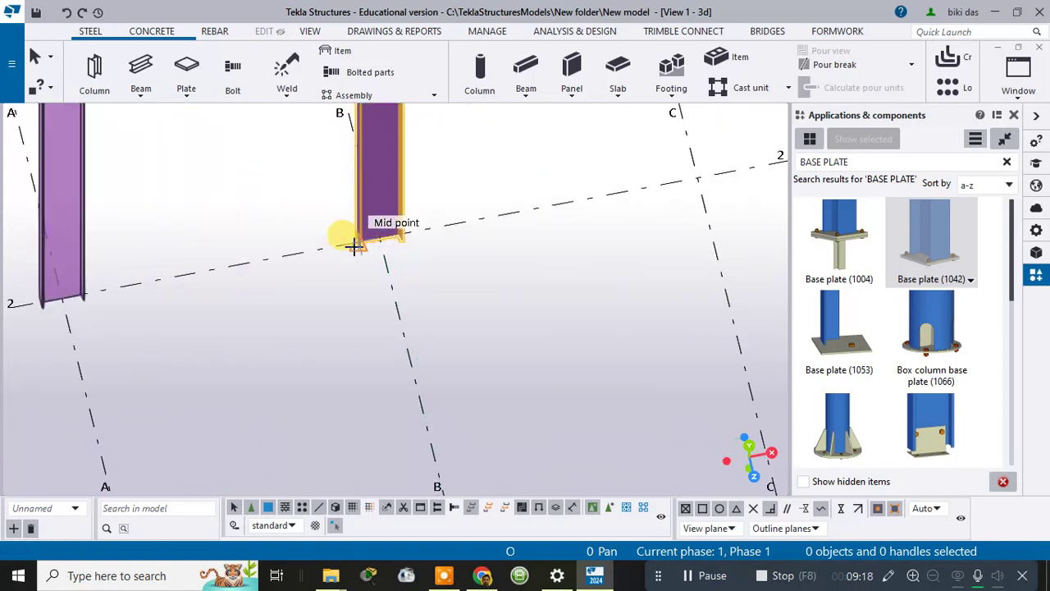
{"action": "middle_click_drag", "start_coordinate": [394, 298], "coordinate": [304, 304], "text": "ctrl"}
{"action": "scroll", "coordinate": [293, 386], "scroll_direction": "up", "scroll_amount": 3}
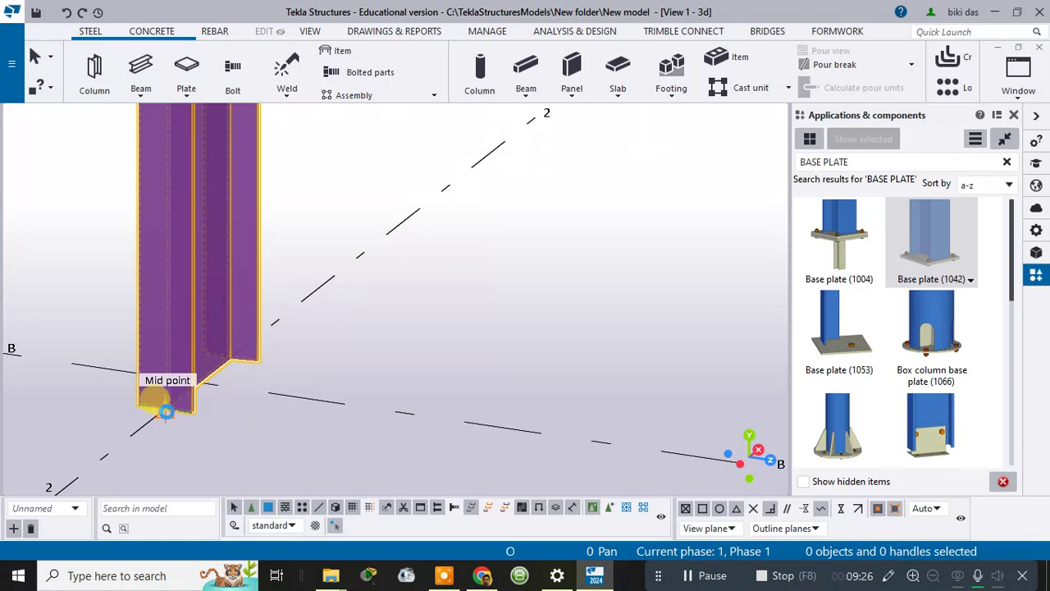
{"action": "left_click", "coordinate": [165, 410]}
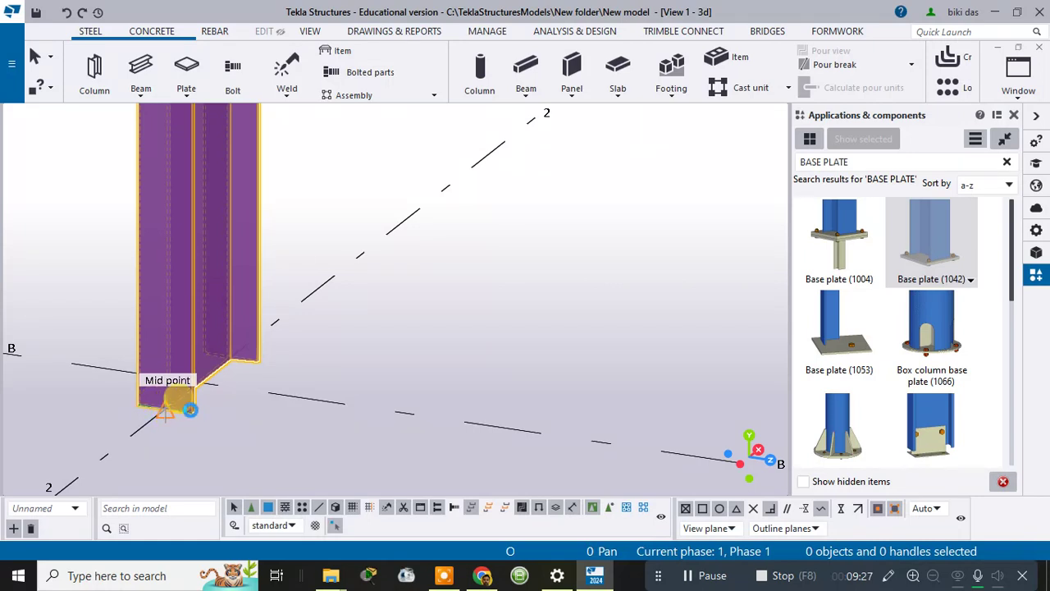
{"action": "left_click", "coordinate": [240, 406]}
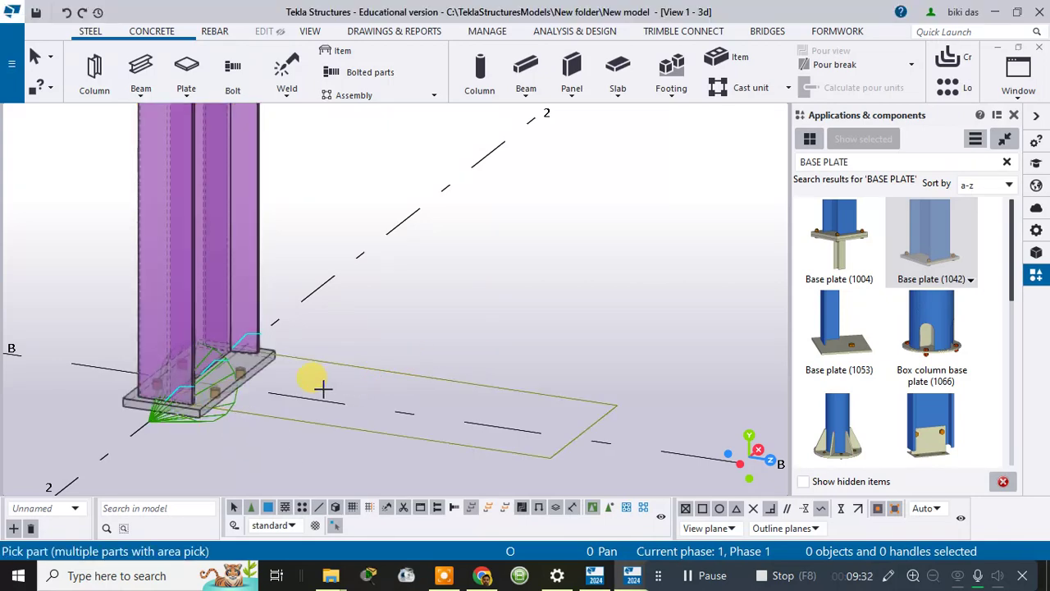
Step: Inspect the base plate on the column at B-2 from another angle and end the component command
{"action": "mouse_move", "coordinate": [462, 323]}
{"action": "middle_mouse_down", "text": "ctrl"}
{"action": "mouse_move", "coordinate": [450, 344]}
{"action": "mouse_move", "coordinate": [377, 375]}
{"action": "mouse_move", "coordinate": [277, 314]}
{"action": "middle_mouse_up", "text": "ctrl"}
{"action": "middle_click_drag", "start_coordinate": [440, 288], "coordinate": [509, 295]}
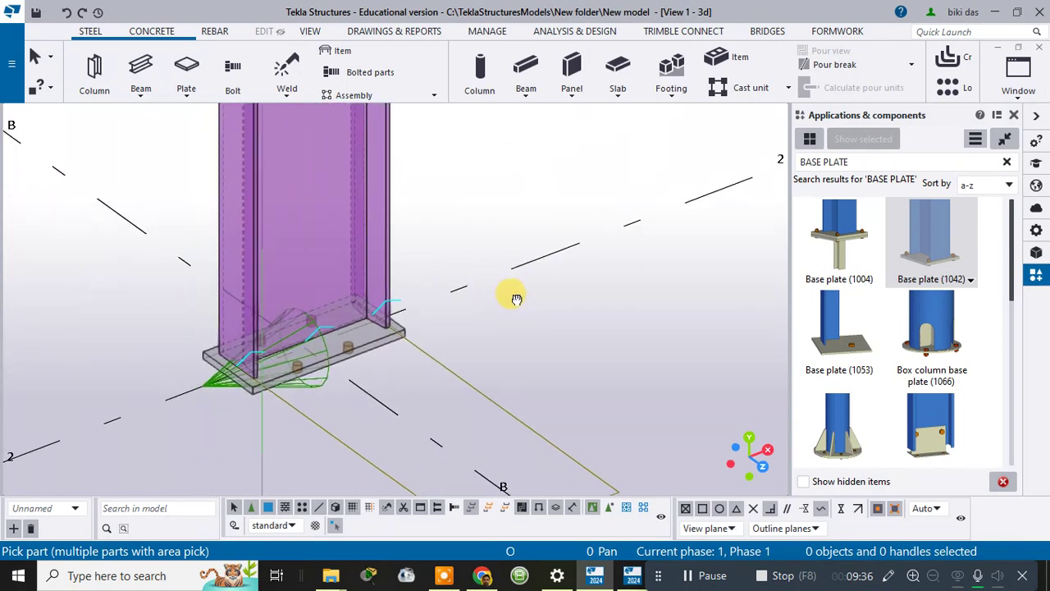
{"action": "scroll", "coordinate": [304, 363], "scroll_direction": "up", "scroll_amount": 5}
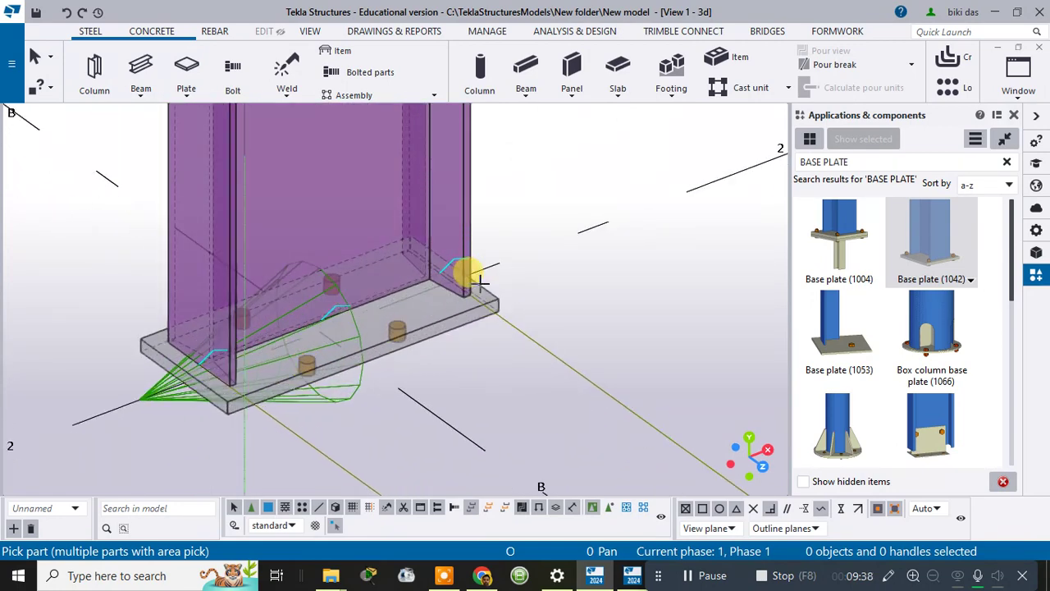
{"action": "key", "text": "Escape"}
{"action": "scroll", "coordinate": [334, 388], "scroll_direction": "down", "scroll_amount": 10}
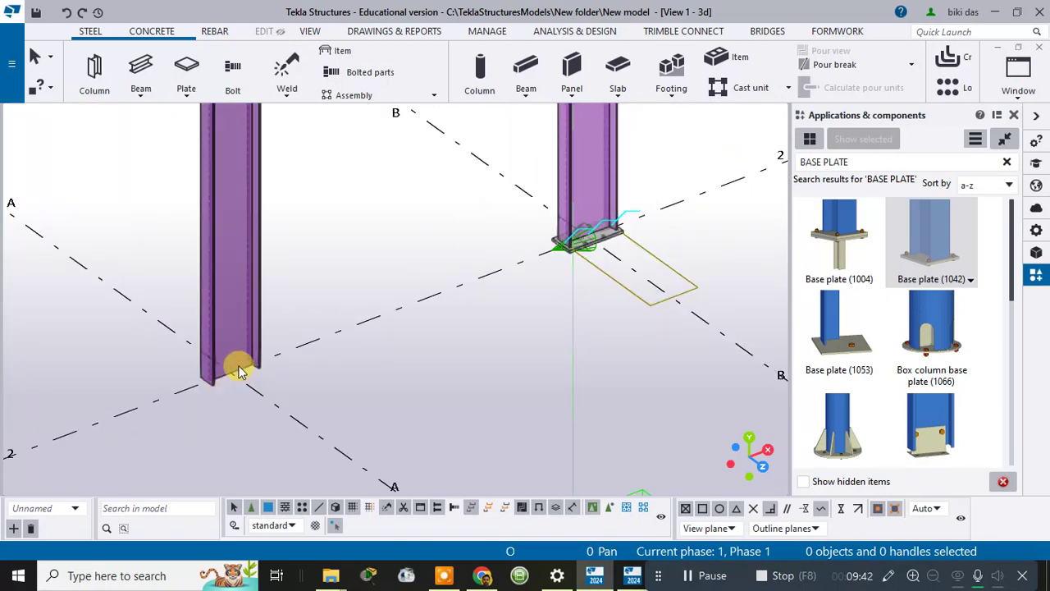
{"action": "left_click", "coordinate": [218, 345]}
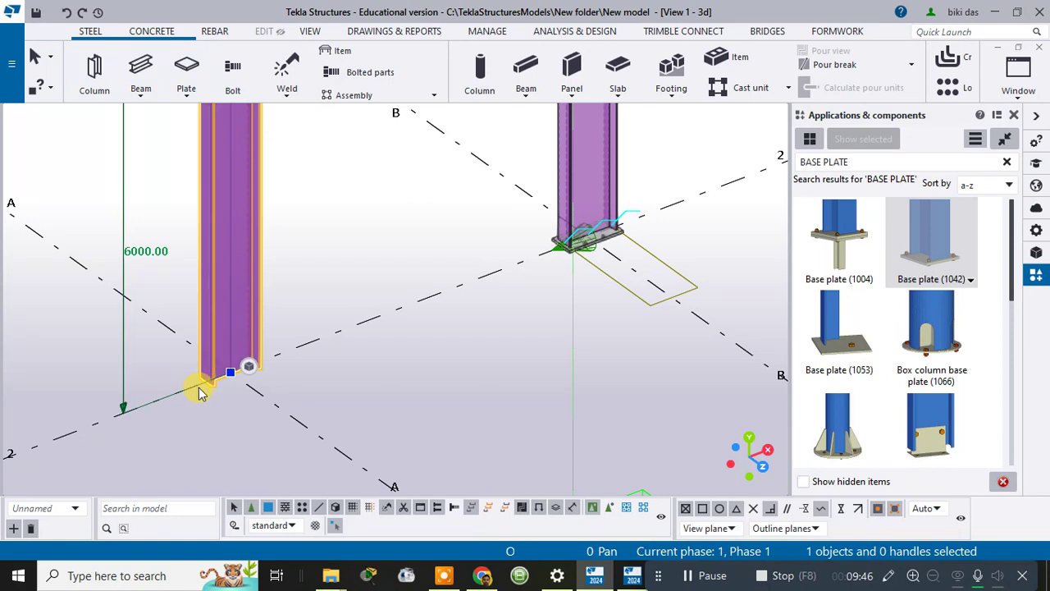
{"action": "scroll", "coordinate": [205, 390], "scroll_direction": "up", "scroll_amount": 4}
{"action": "scroll", "coordinate": [222, 398], "scroll_direction": "up", "scroll_amount": 2}
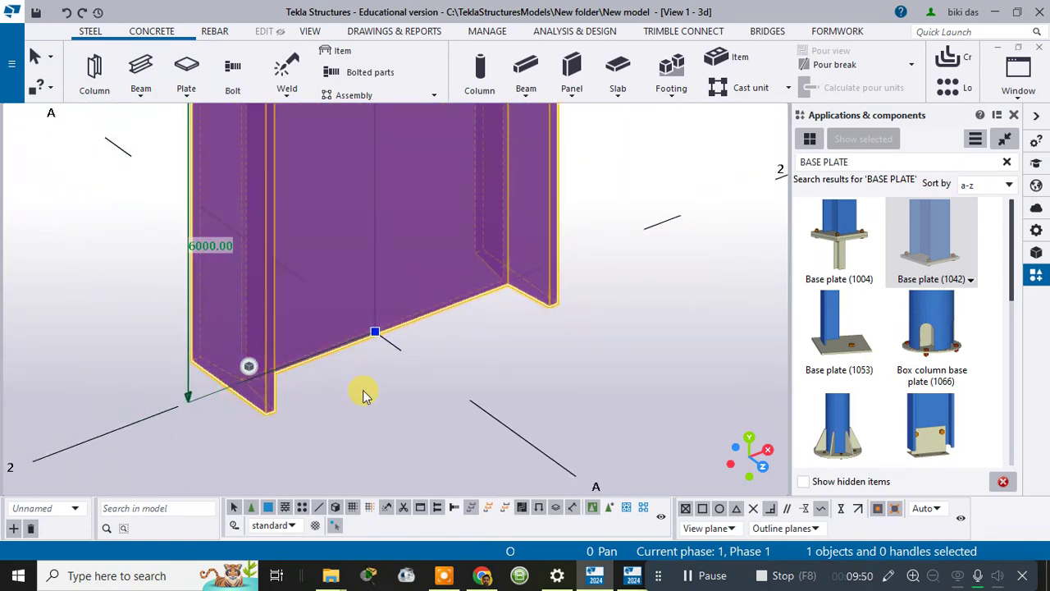
{"action": "left_click", "coordinate": [375, 333]}
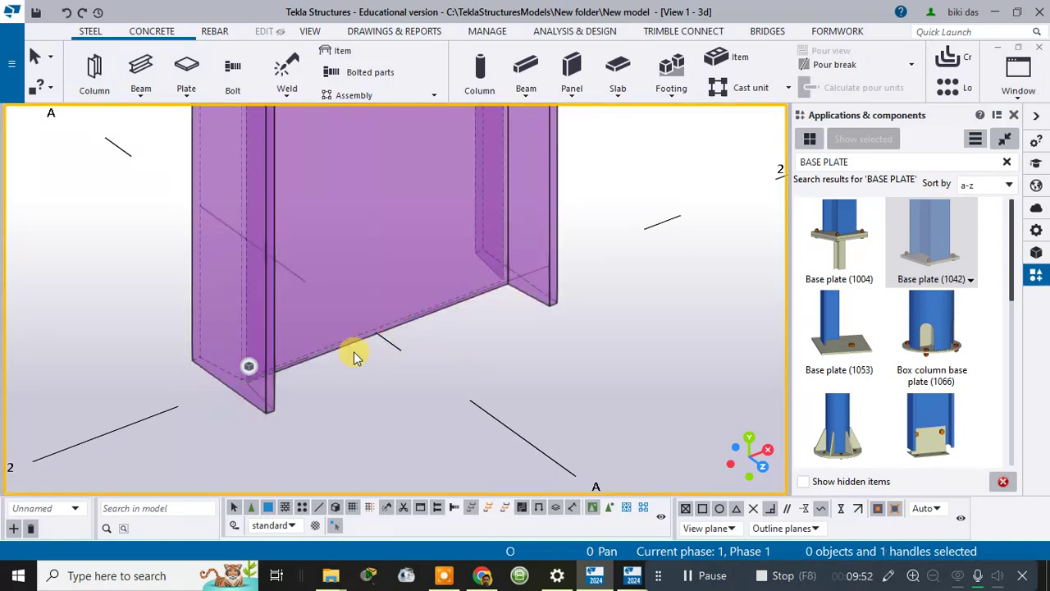
{"action": "left_click", "coordinate": [332, 300]}
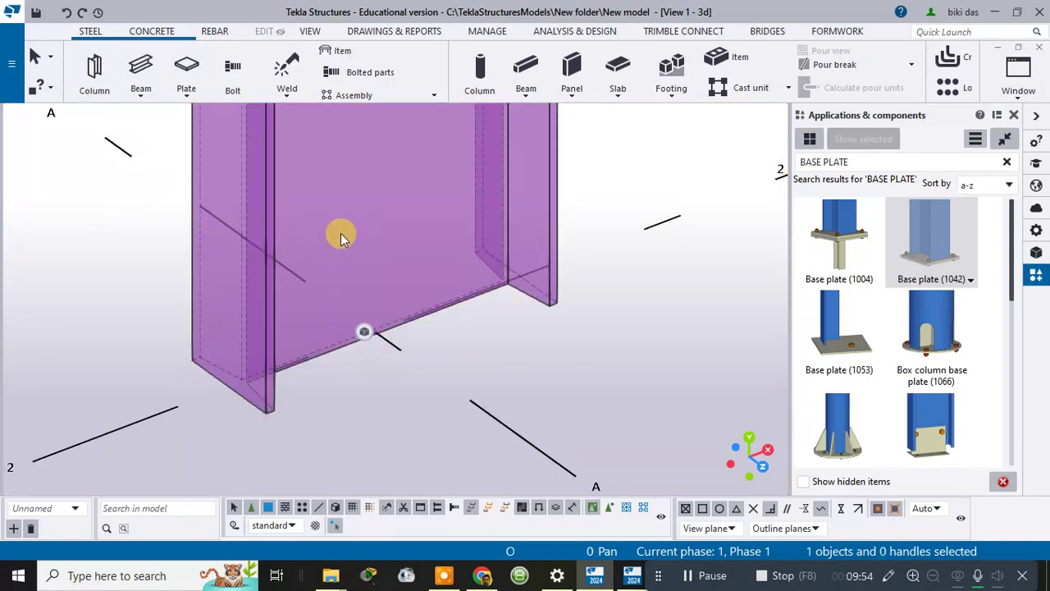
{"action": "left_click", "coordinate": [917, 236]}
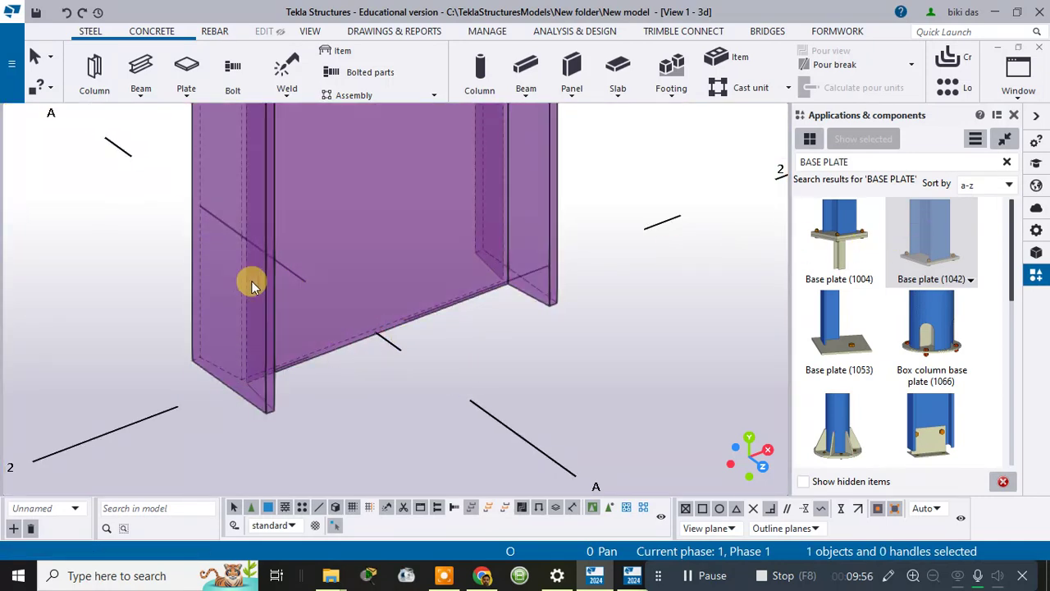
{"action": "left_click", "coordinate": [266, 284]}
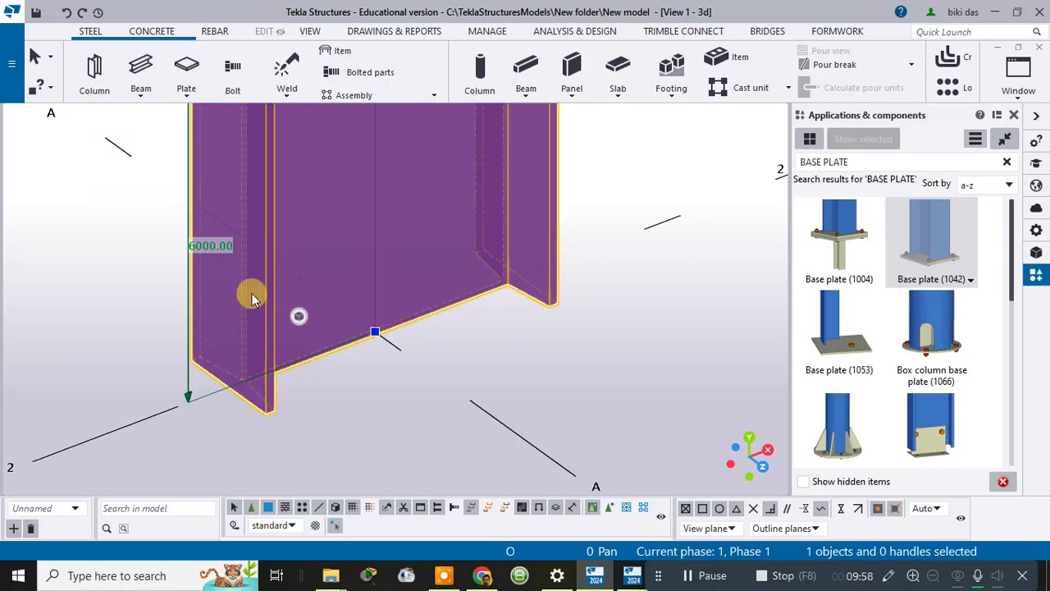
{"action": "left_click", "coordinate": [226, 385]}
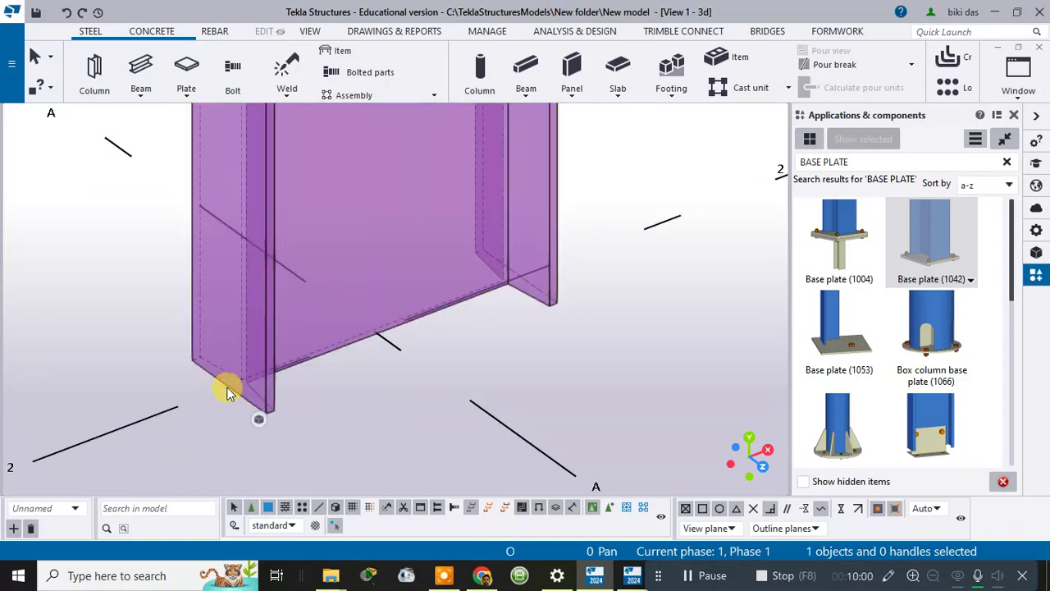
{"action": "left_click", "coordinate": [571, 297]}
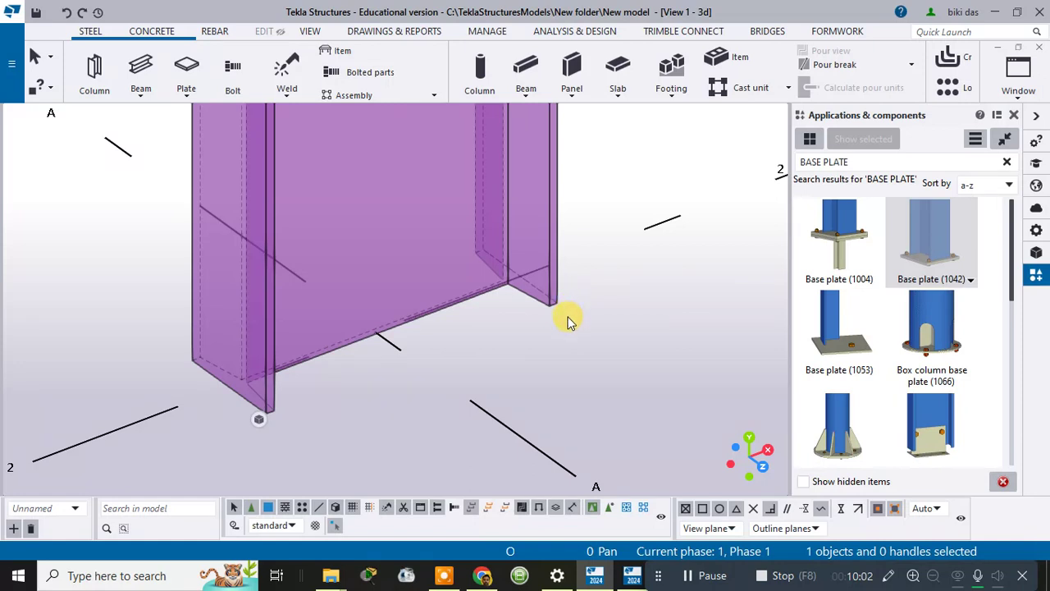
Step: Add Base plate (1042) with the standard settings to the column at A-2, picking the midpoint of its bottom flange edge
{"action": "scroll", "coordinate": [572, 321], "scroll_direction": "down", "scroll_amount": 4}
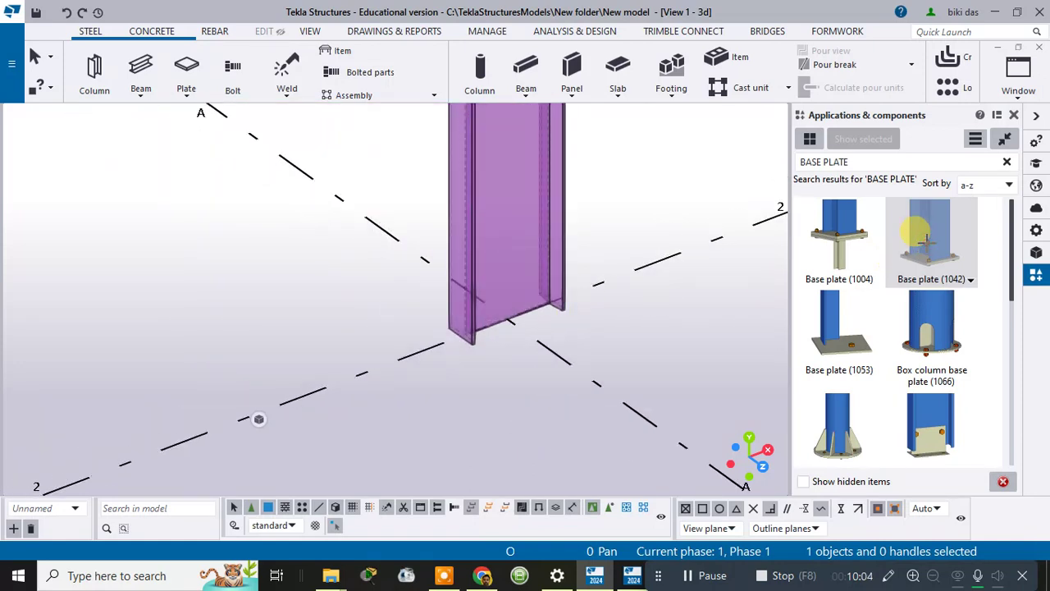
{"action": "left_click", "coordinate": [560, 235]}
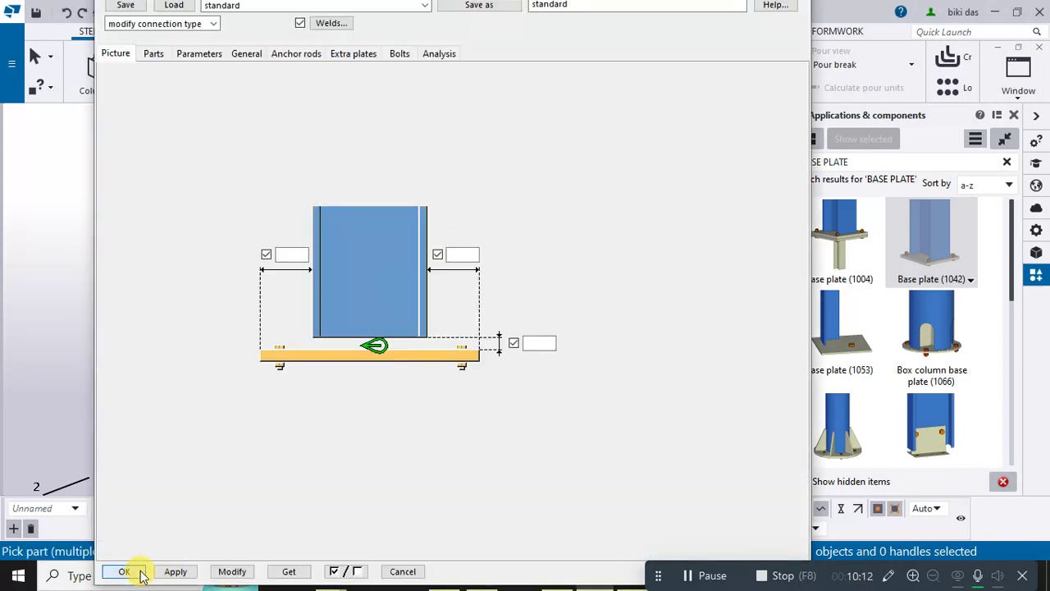
{"action": "left_click", "coordinate": [139, 570]}
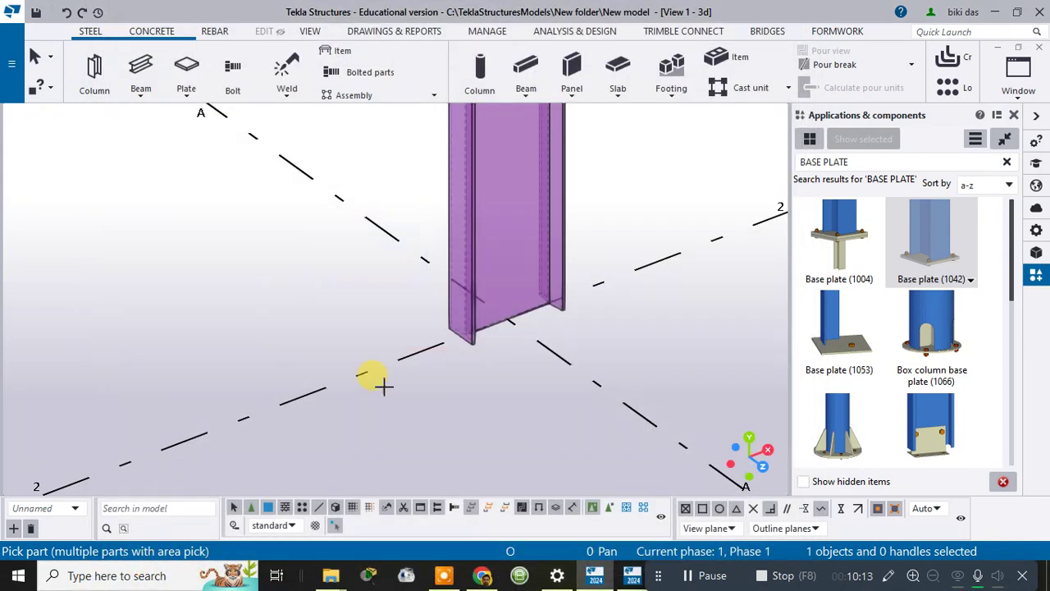
{"action": "left_click", "coordinate": [474, 242]}
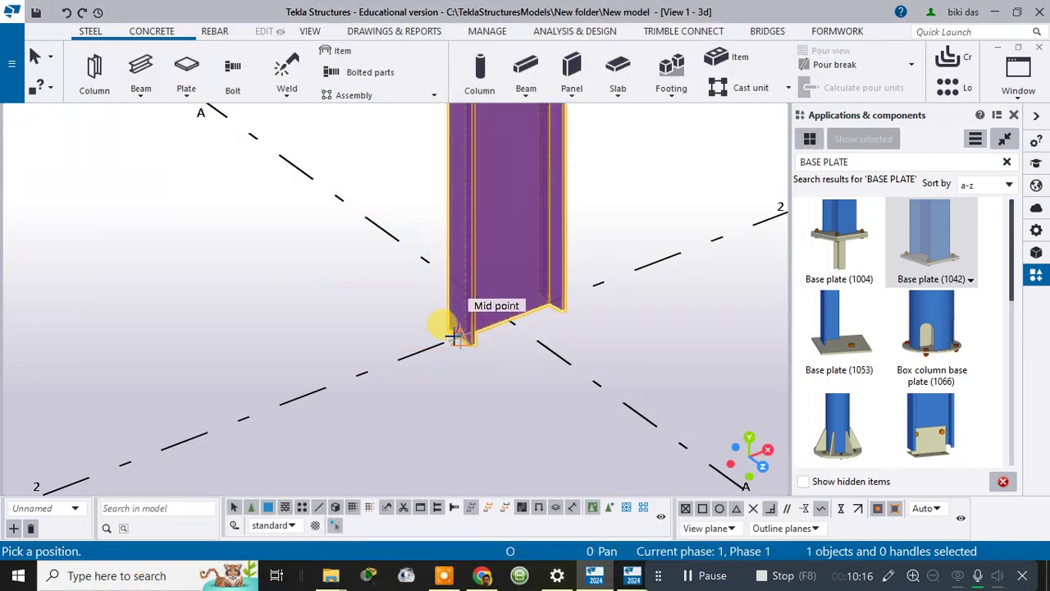
{"action": "scroll", "coordinate": [448, 331], "scroll_direction": "up", "scroll_amount": 3}
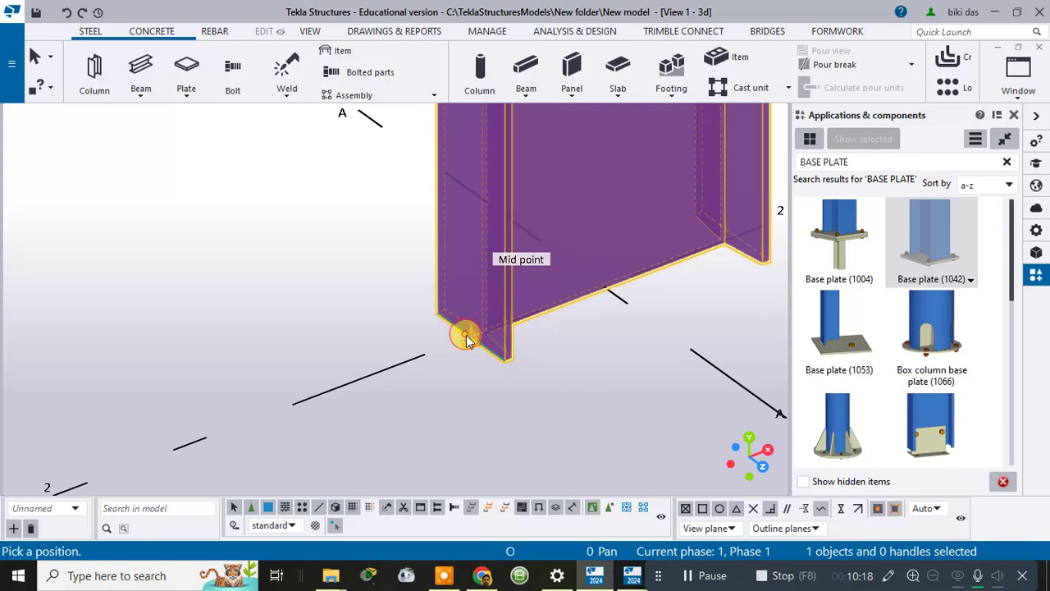
{"action": "left_click", "coordinate": [465, 338]}
{"action": "scroll", "coordinate": [654, 408], "scroll_direction": "down", "scroll_amount": 5}
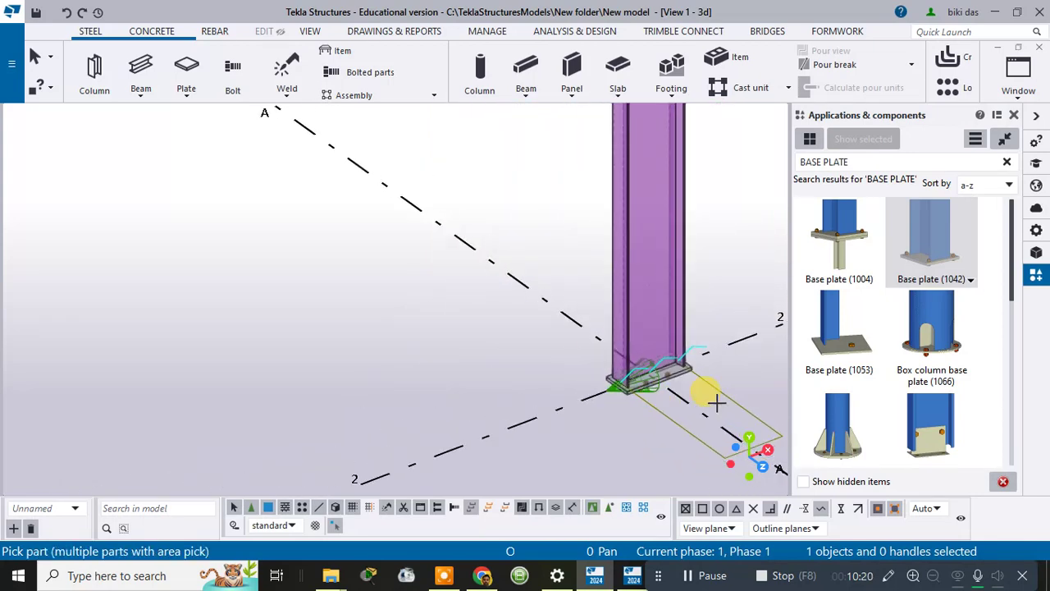
{"action": "middle_click_drag", "start_coordinate": [637, 434], "coordinate": [340, 476]}
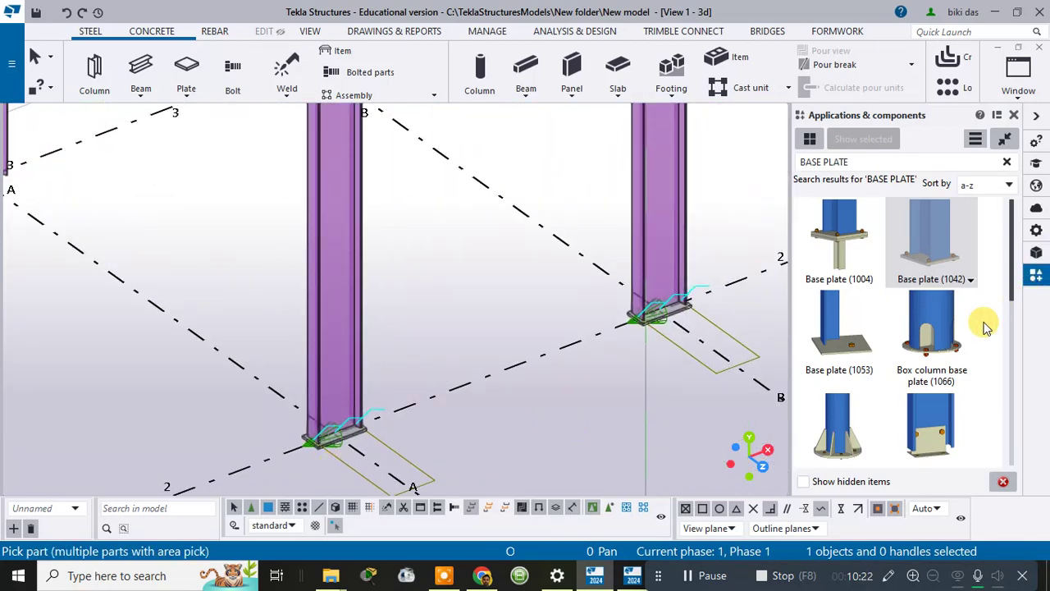
Step: Add Stiffened base plate (1014) to the column at A-3, picking the midpoint of its bottom flange edge
{"action": "left_click", "coordinate": [856, 439]}
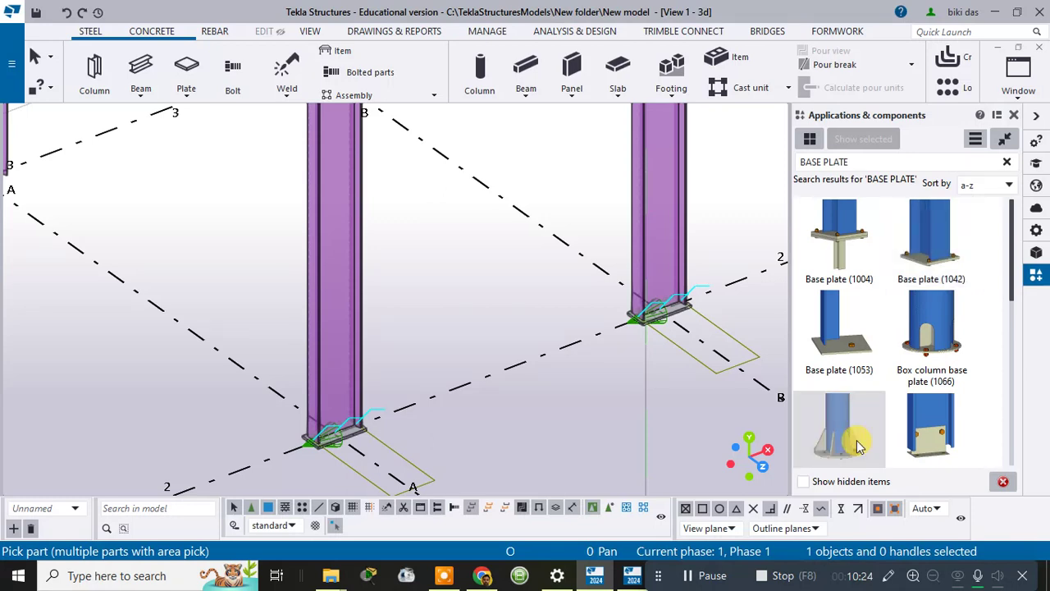
{"action": "scroll", "coordinate": [863, 426], "scroll_direction": "down", "scroll_amount": 2}
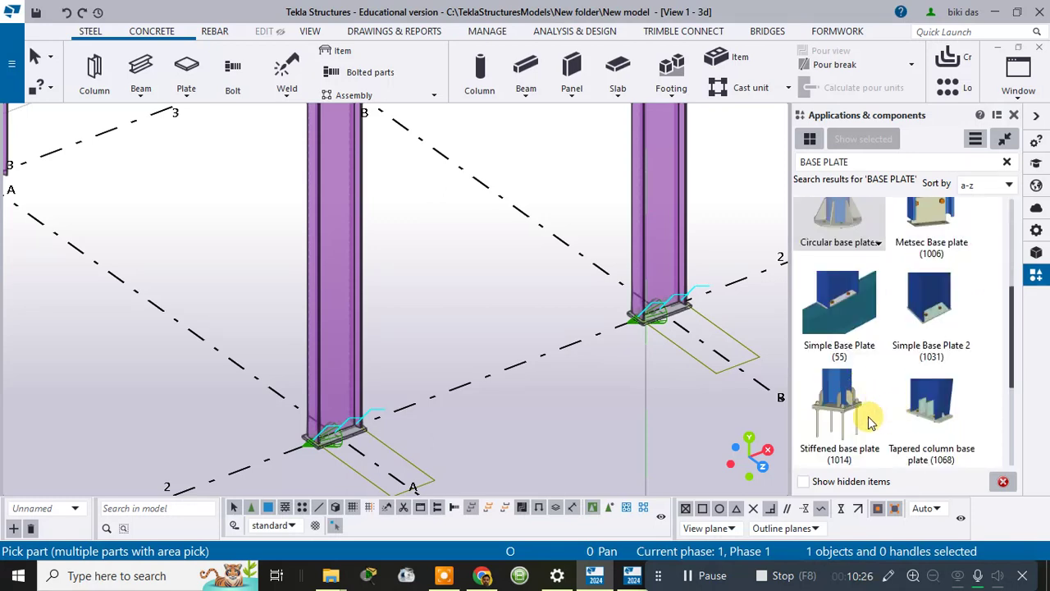
{"action": "left_click", "coordinate": [853, 400]}
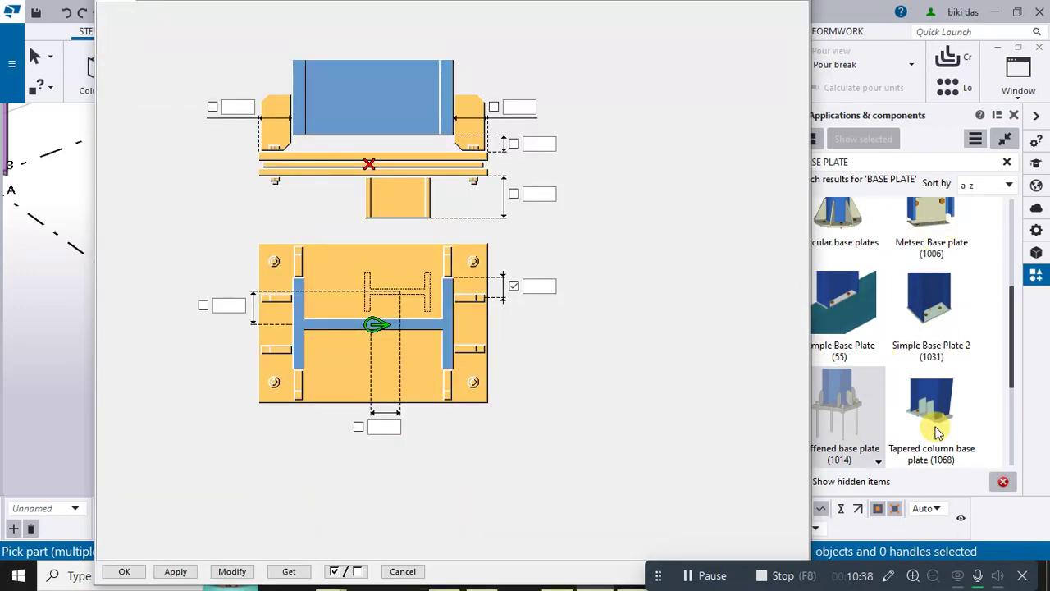
{"action": "left_click", "coordinate": [123, 571]}
{"action": "middle_click_drag", "start_coordinate": [135, 288], "coordinate": [434, 375]}
{"action": "scroll", "coordinate": [368, 352], "scroll_direction": "up", "scroll_amount": 5}
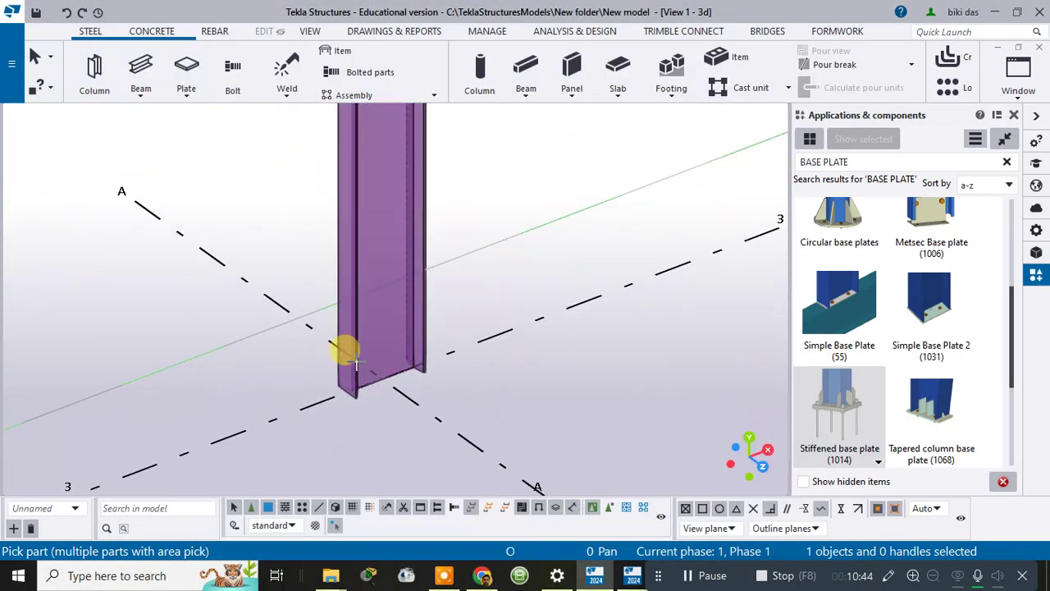
{"action": "left_click", "coordinate": [350, 348]}
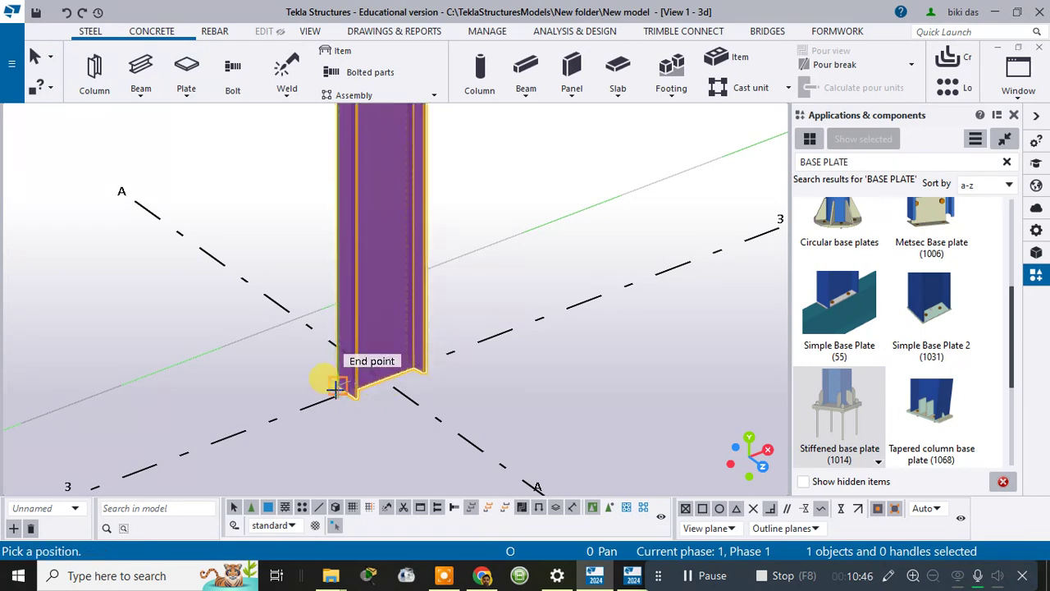
{"action": "scroll", "coordinate": [349, 385], "scroll_direction": "up", "scroll_amount": 3}
{"action": "scroll", "coordinate": [350, 388], "scroll_direction": "up", "scroll_amount": 1}
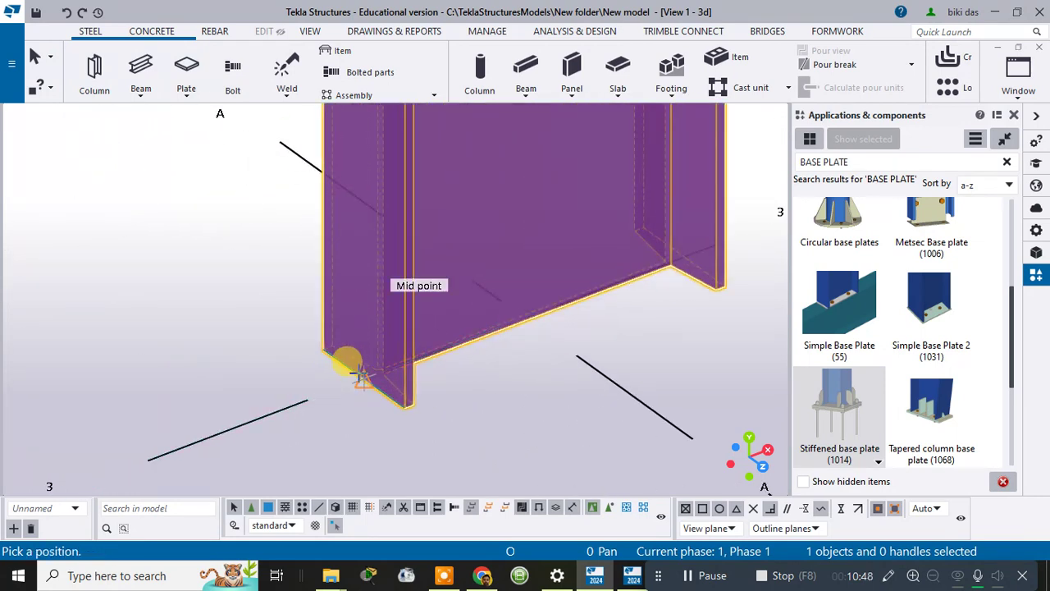
{"action": "left_click", "coordinate": [356, 377]}
{"action": "scroll", "coordinate": [344, 373], "scroll_direction": "down", "scroll_amount": 3}
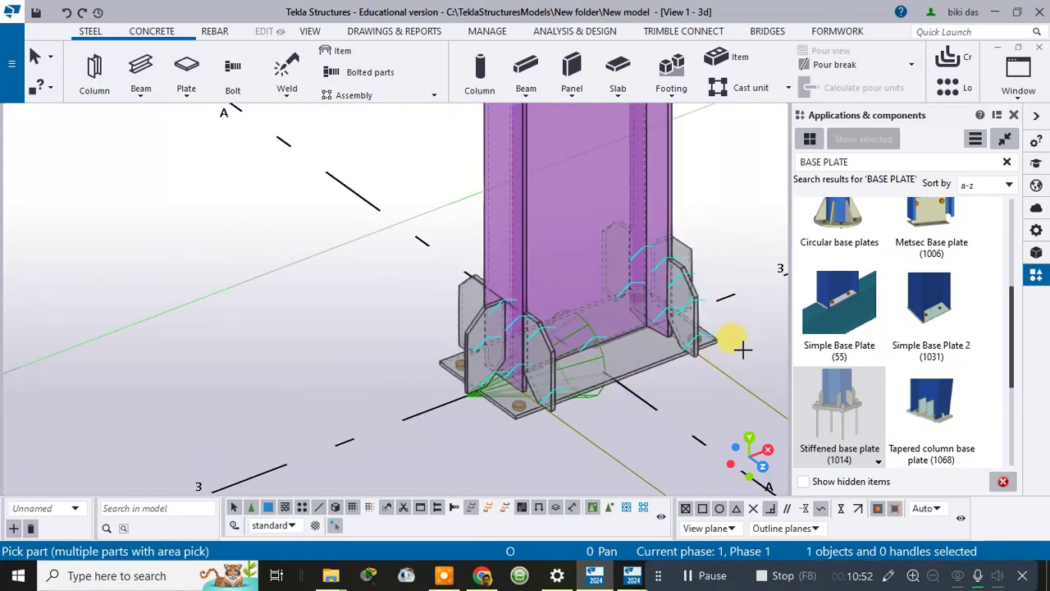
{"action": "scroll", "coordinate": [615, 305], "scroll_direction": "down", "scroll_amount": 5}
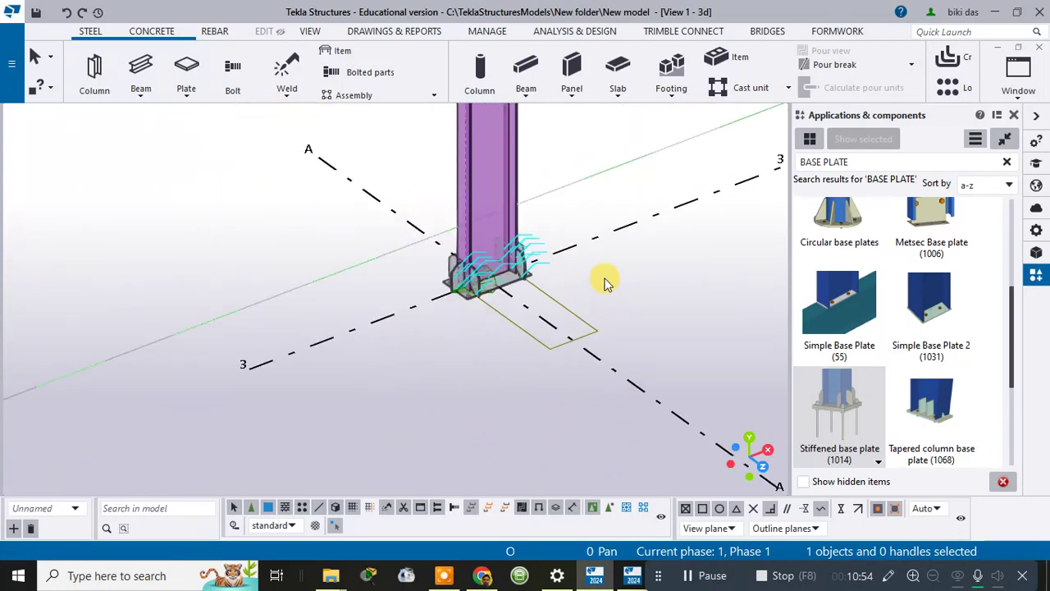
Step: Try the Parts wireframe and Parts shaded wireframe rendering modes on the columns
{"action": "scroll", "coordinate": [406, 289], "scroll_direction": "up", "scroll_amount": 3}
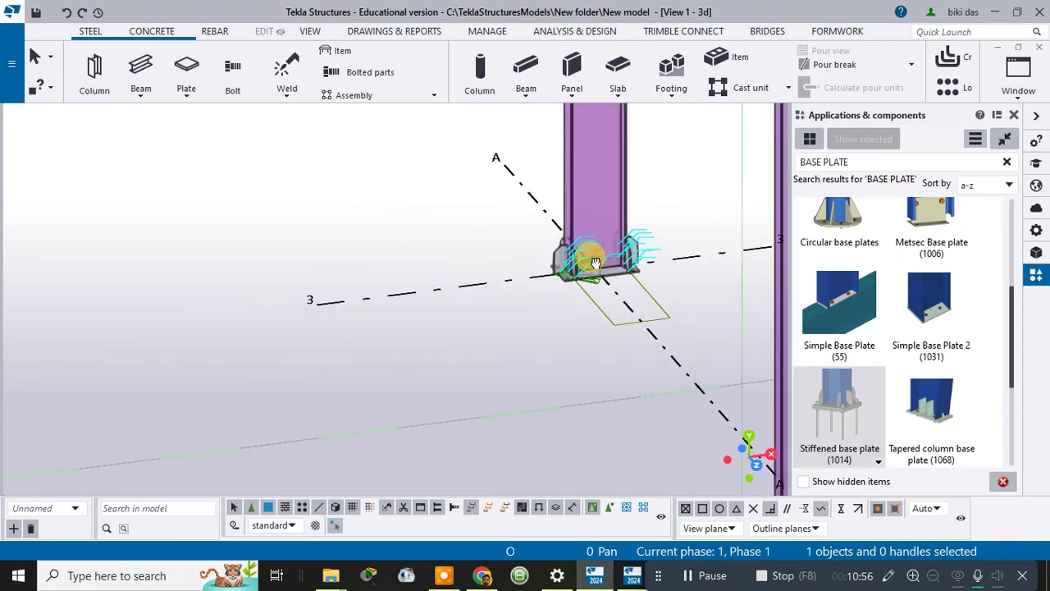
{"action": "middle_click_drag", "start_coordinate": [407, 289], "coordinate": [555, 302]}
{"action": "scroll", "coordinate": [555, 302], "scroll_direction": "down", "scroll_amount": 5}
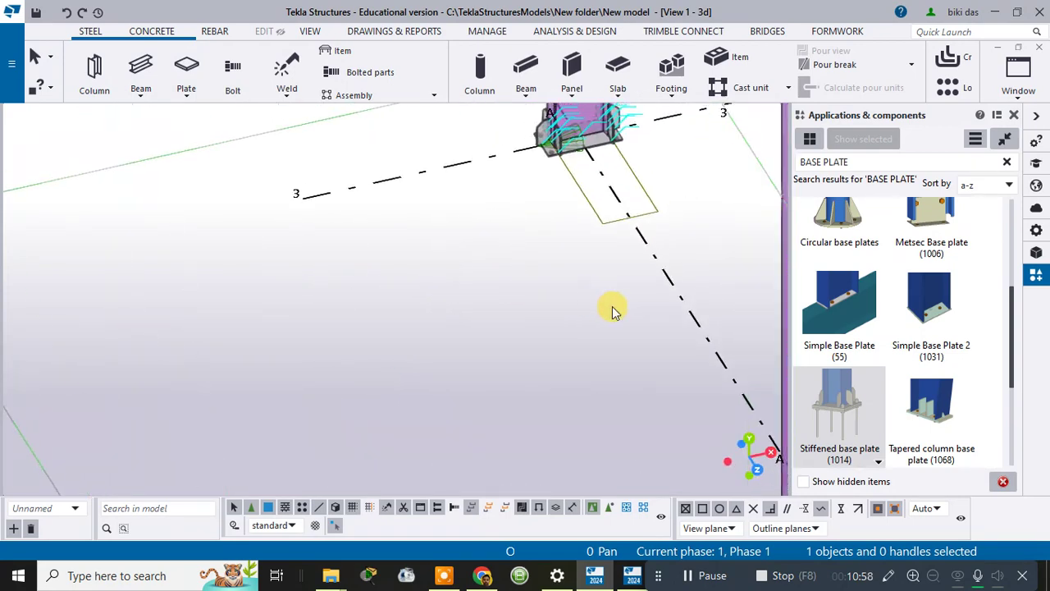
{"action": "middle_click_drag", "start_coordinate": [656, 250], "coordinate": [474, 279]}
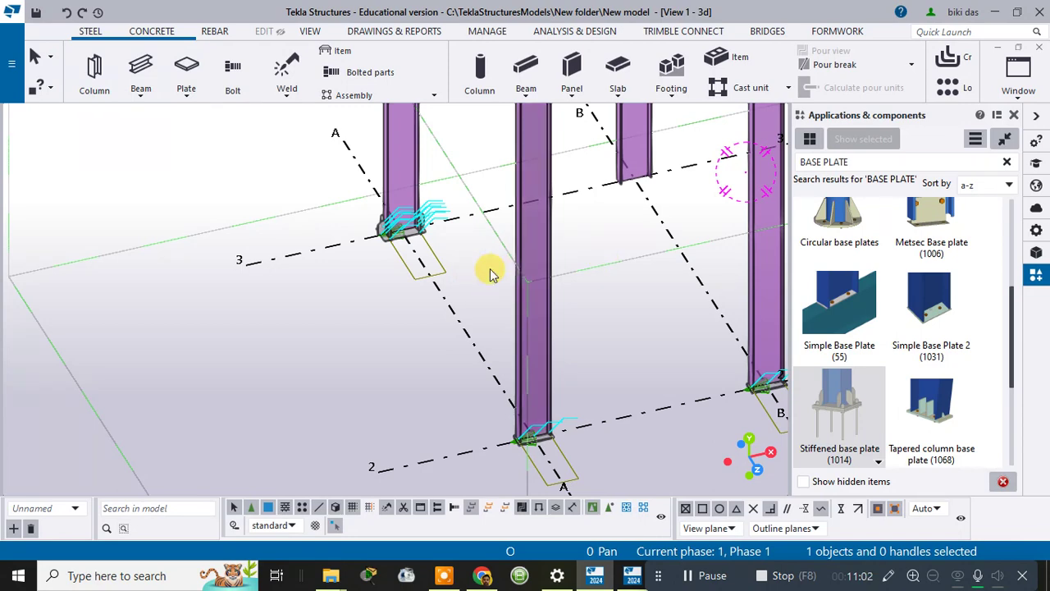
{"action": "left_click", "coordinate": [314, 35]}
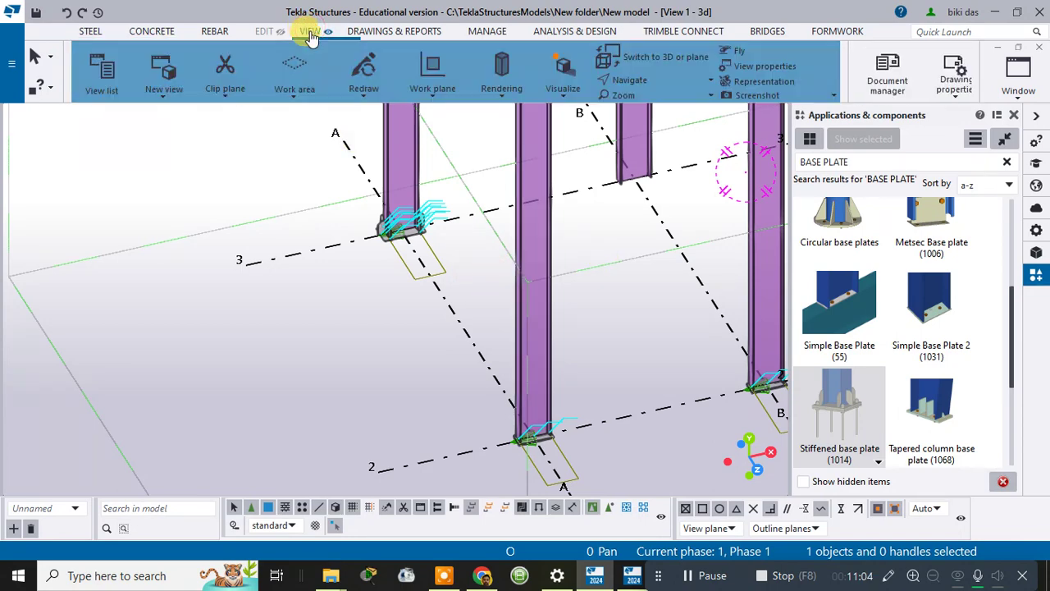
{"action": "left_click", "coordinate": [502, 97]}
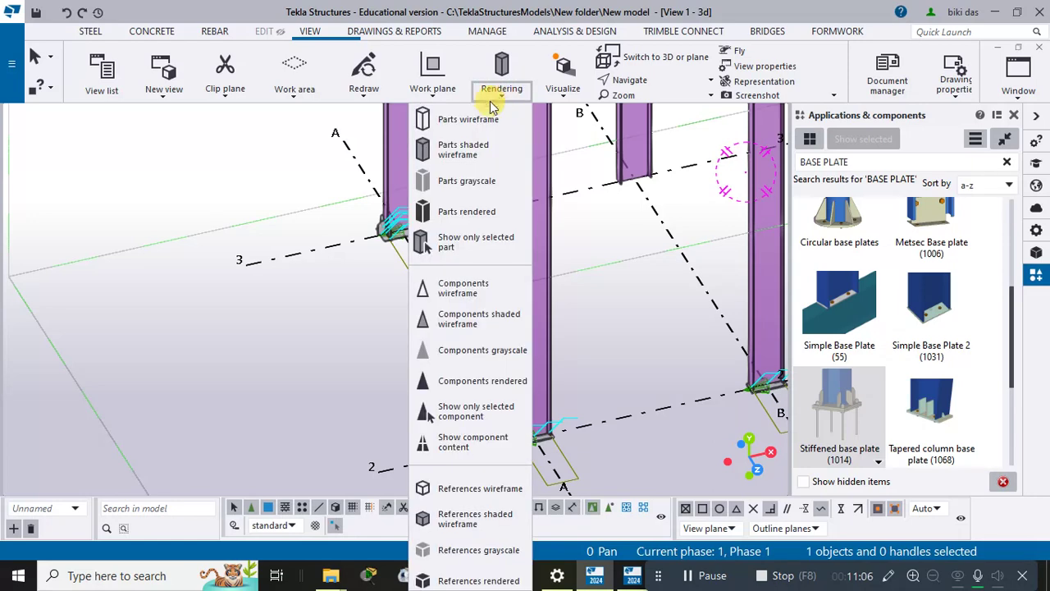
{"action": "left_click", "coordinate": [481, 119]}
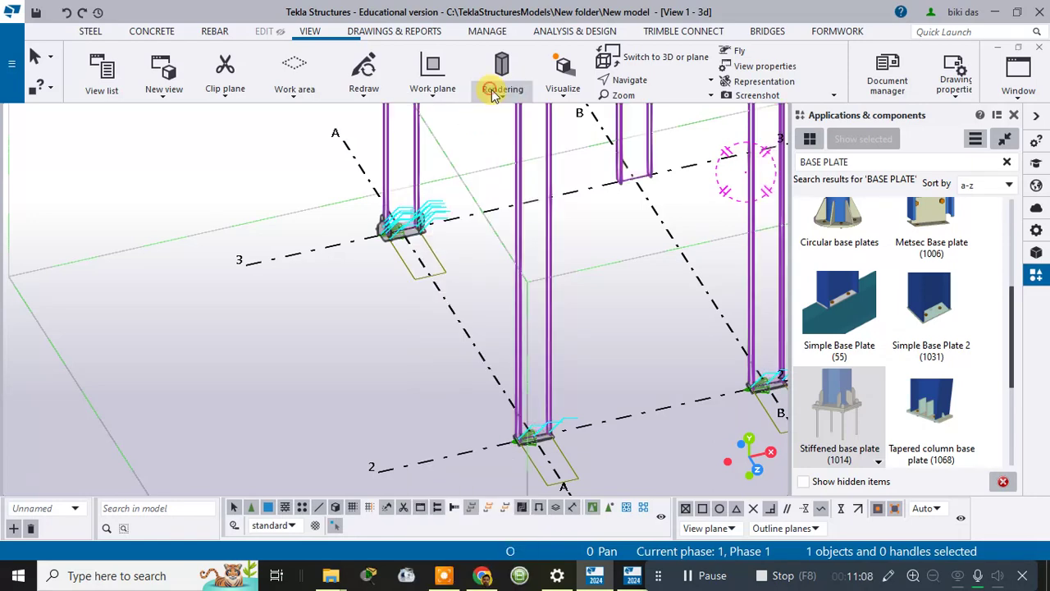
{"action": "left_click", "coordinate": [495, 93]}
{"action": "left_click", "coordinate": [471, 146]}
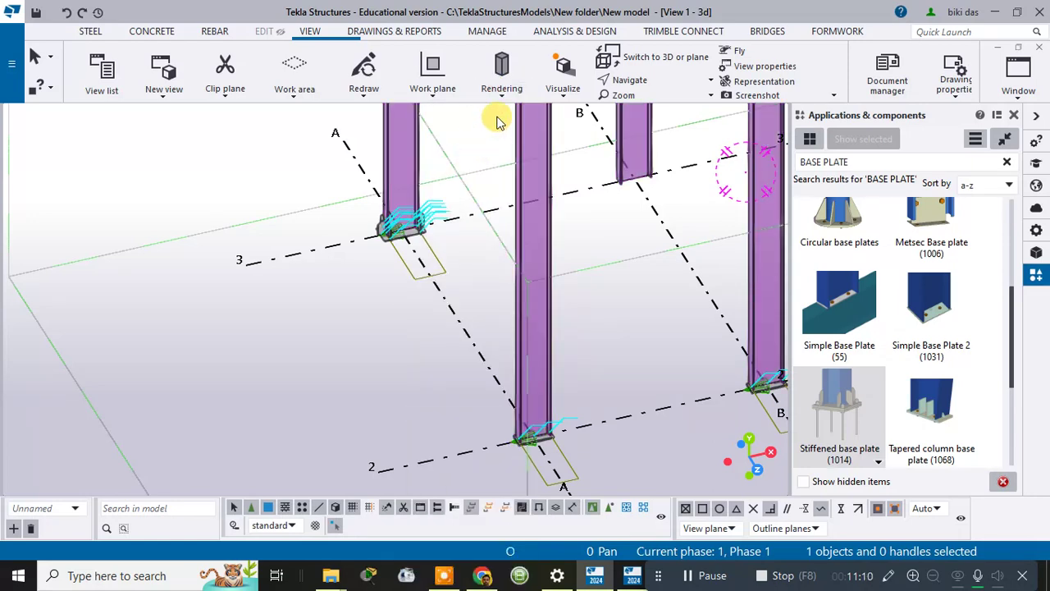
Step: Set the rendering of the model view to Parts grayscale
{"action": "left_click", "coordinate": [500, 92]}
{"action": "left_click", "coordinate": [471, 174]}
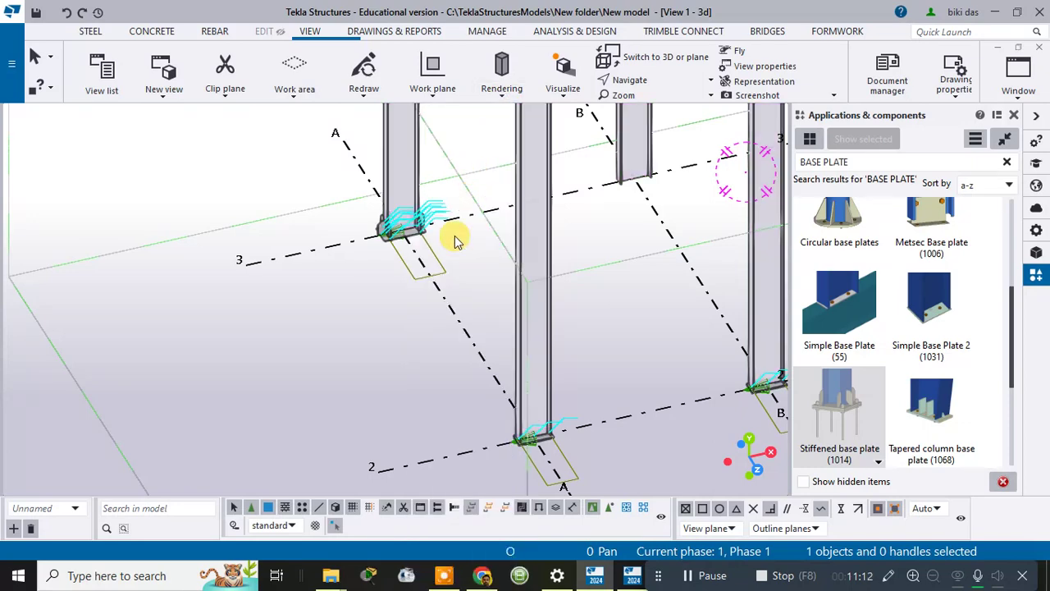
{"action": "scroll", "coordinate": [499, 77], "scroll_direction": "up", "scroll_amount": 2}
{"action": "scroll", "coordinate": [487, 145], "scroll_direction": "up", "scroll_amount": 2}
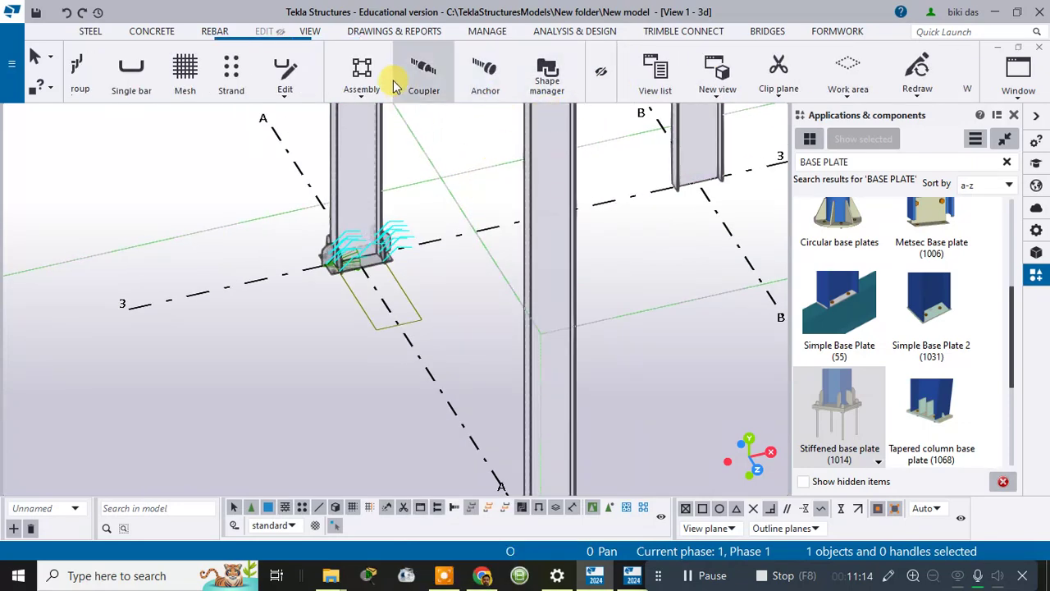
Step: Set the rendering of the model view to Parts rendered
{"action": "scroll", "coordinate": [392, 81], "scroll_direction": "down", "scroll_amount": 3}
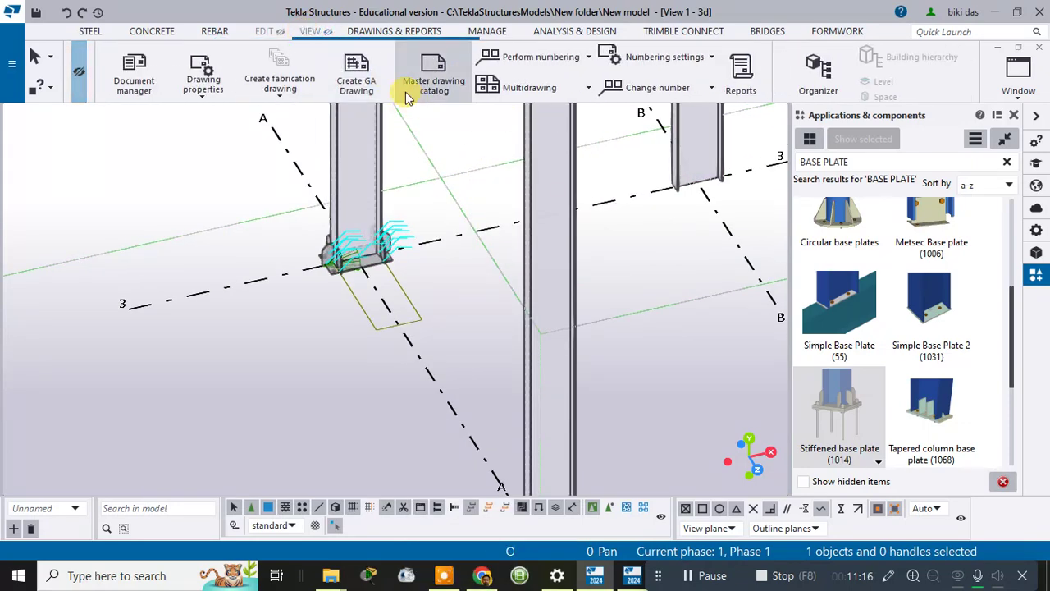
{"action": "left_click", "coordinate": [309, 29]}
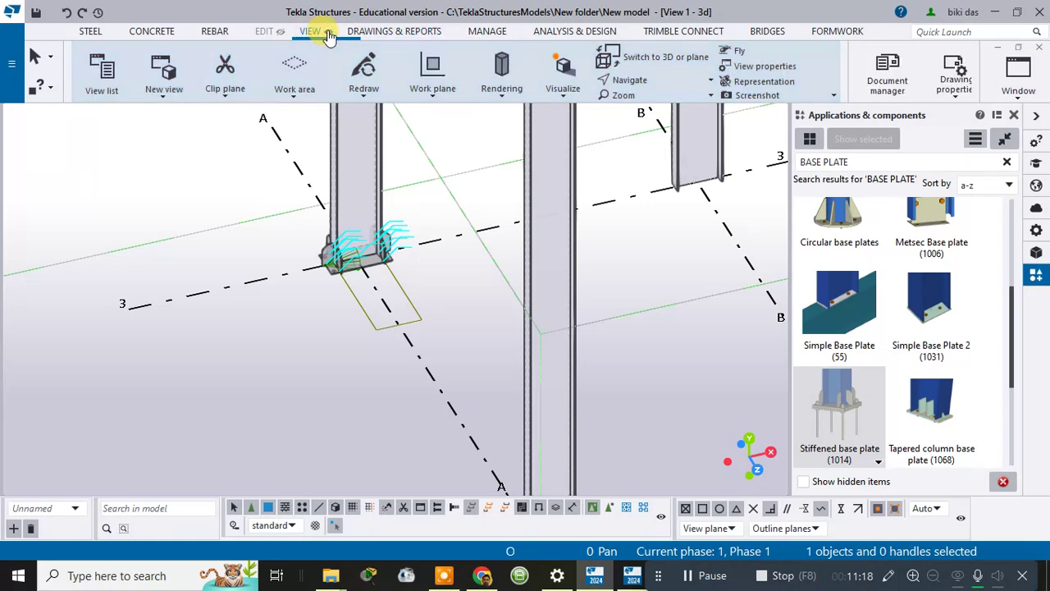
{"action": "left_click", "coordinate": [501, 92]}
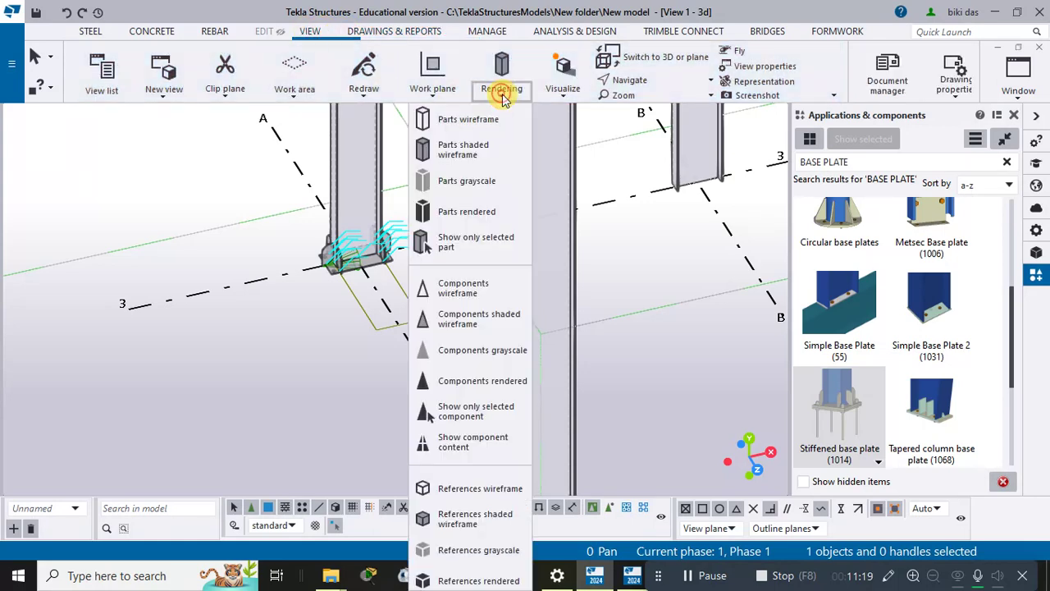
{"action": "left_click", "coordinate": [468, 211]}
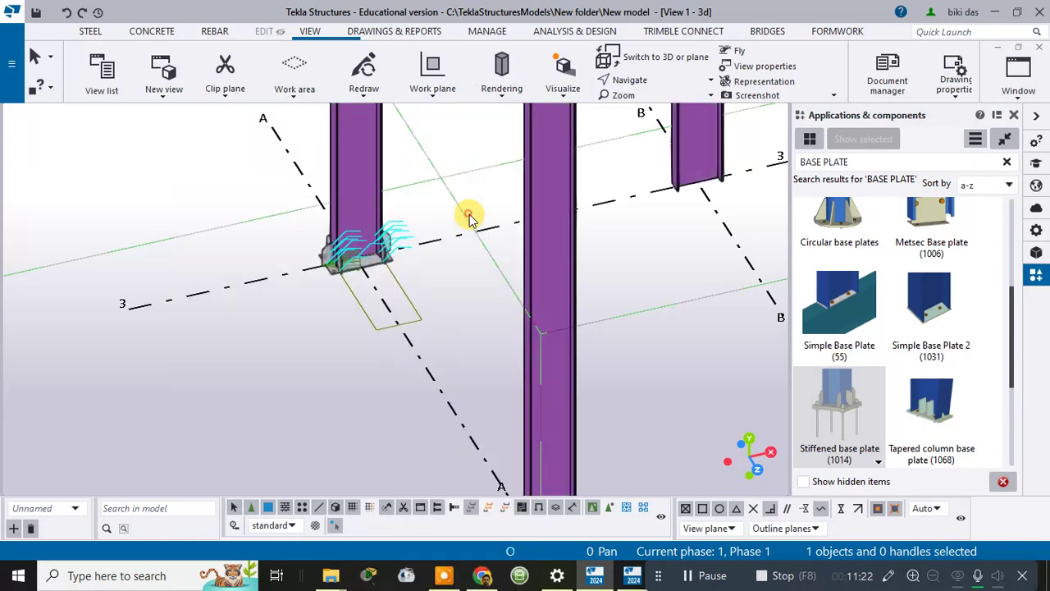
{"action": "left_click", "coordinate": [497, 95]}
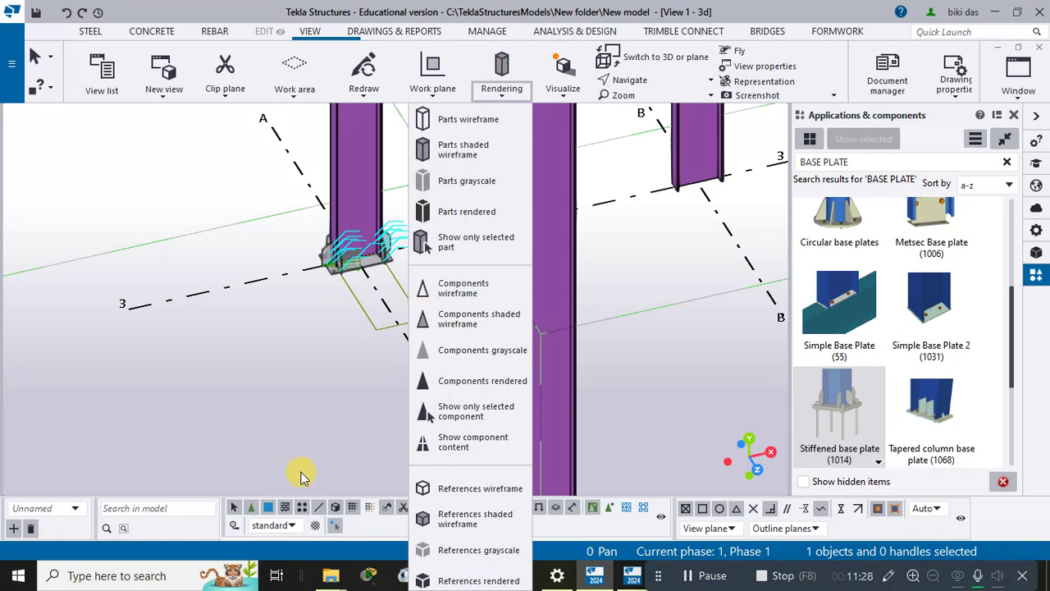
{"action": "left_click", "coordinate": [299, 420]}
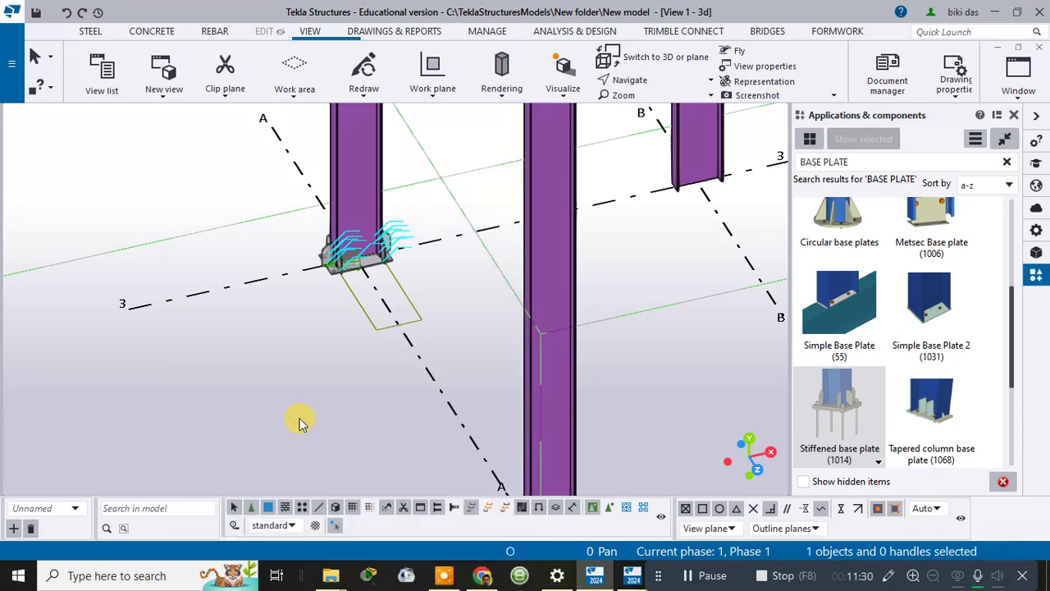
Step: Compare the parts in grayscale and shaded wireframe rendering, then return the view to Parts rendered
{"action": "key", "text": "ctrl+2"}
{"action": "key", "text": "ctrl+2"}
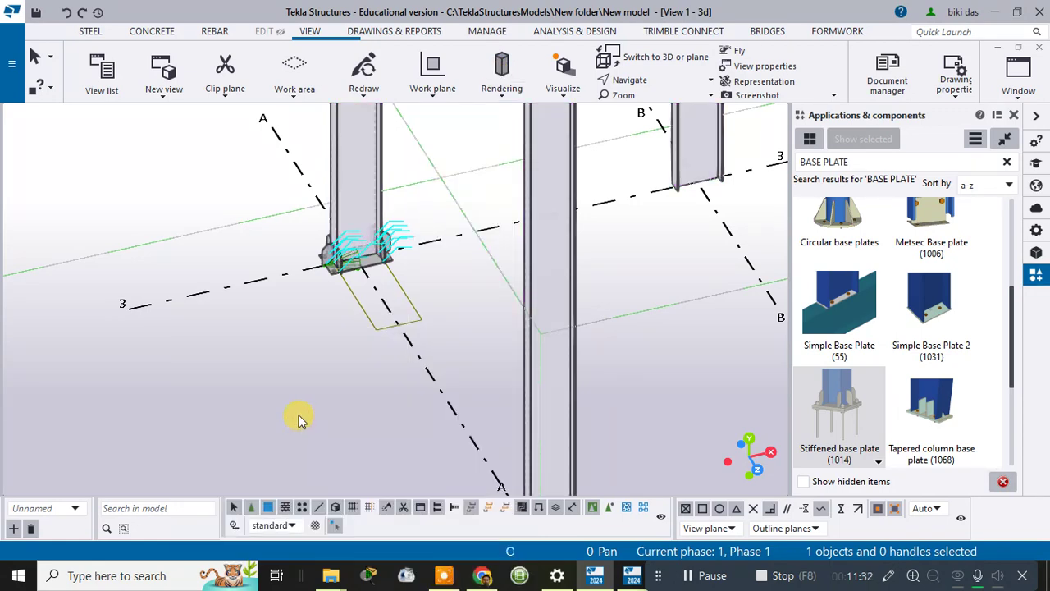
{"action": "key", "text": "ctrl+4"}
{"action": "key", "text": "ctrl+2"}
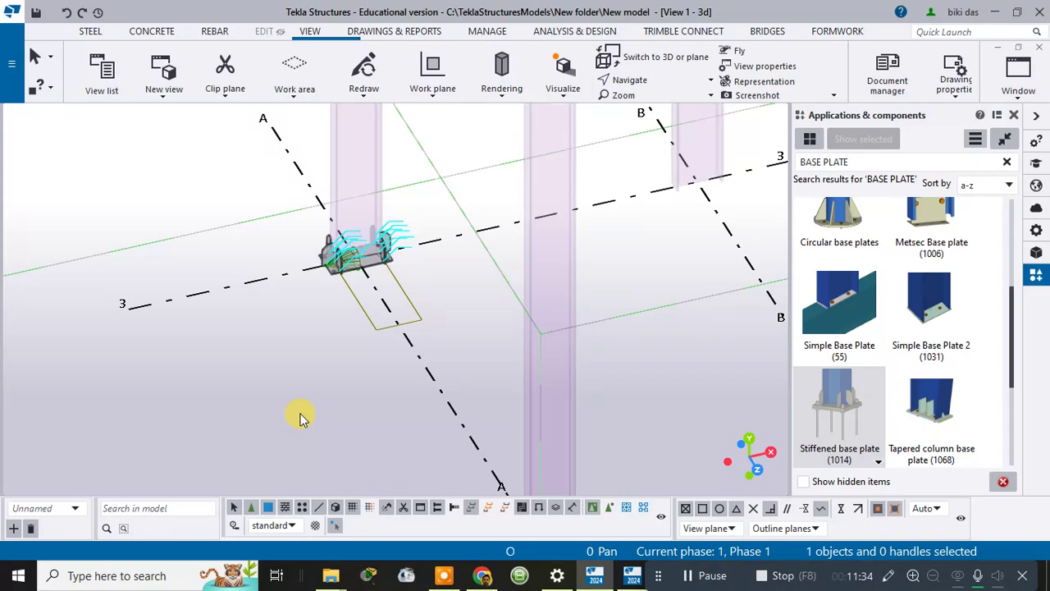
{"action": "key", "text": "ctrl+4"}
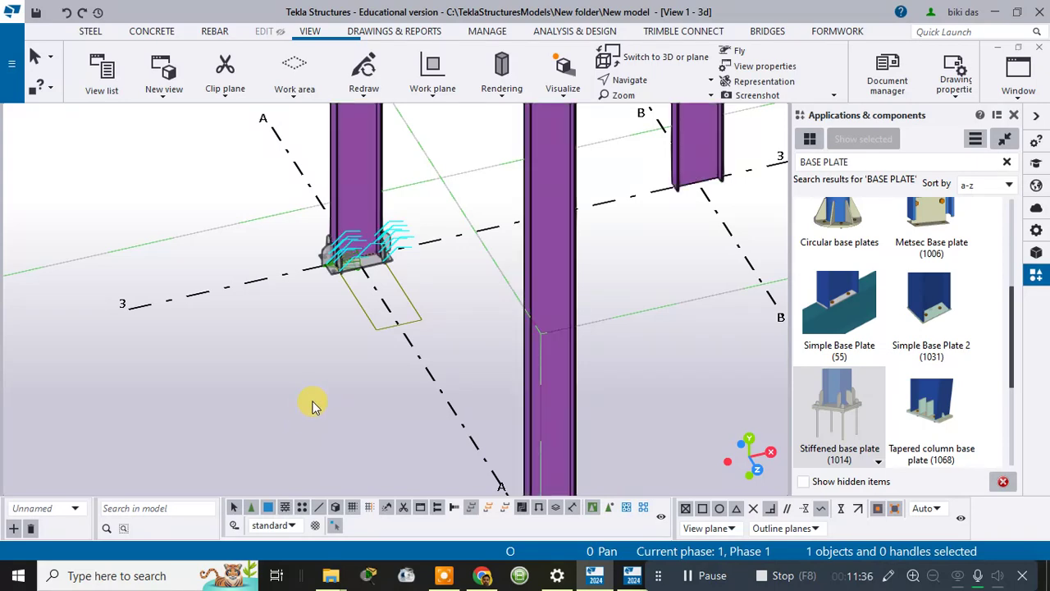
Step: Search the applications and components catalog for STIFF
{"action": "scroll", "coordinate": [328, 377], "scroll_direction": "down", "scroll_amount": 4}
{"action": "middle_click_drag", "start_coordinate": [532, 339], "coordinate": [548, 357]}
{"action": "scroll", "coordinate": [544, 443], "scroll_direction": "up", "scroll_amount": 8}
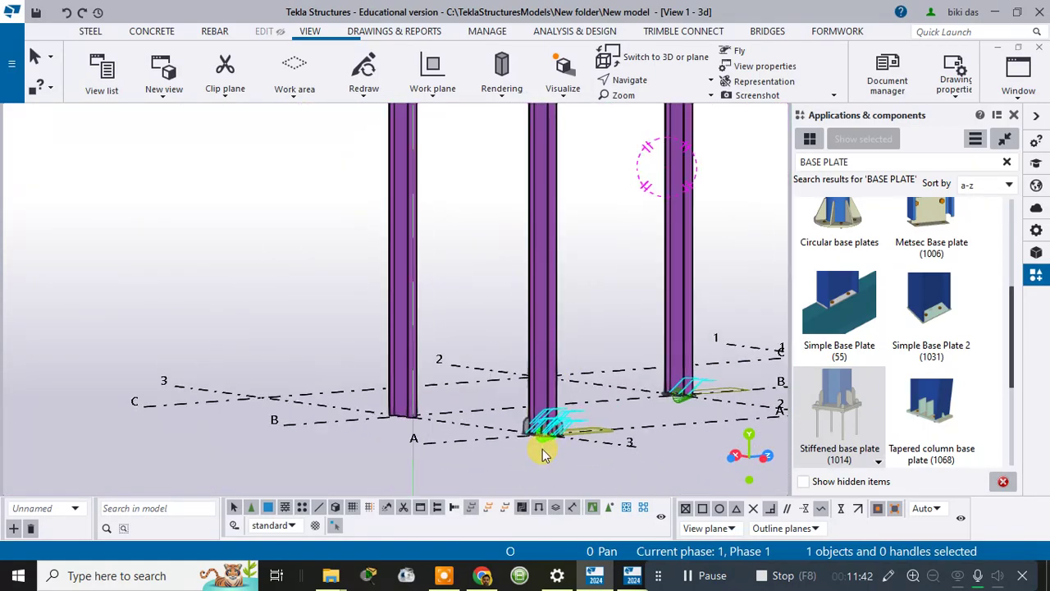
{"action": "middle_click_drag", "start_coordinate": [586, 461], "coordinate": [367, 443], "text": "ctrl"}
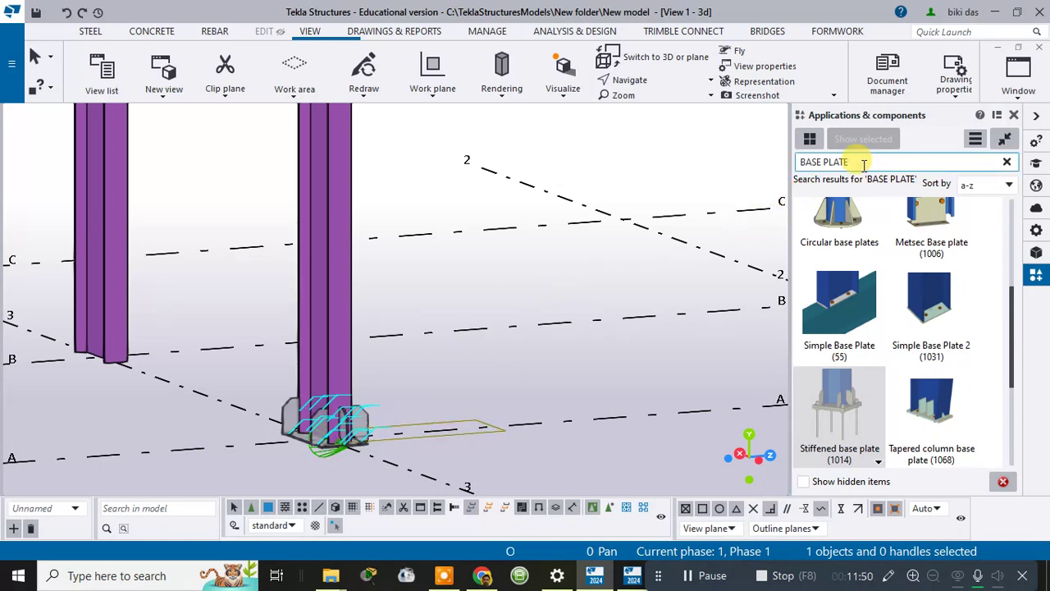
{"action": "left_click_drag", "start_coordinate": [823, 161], "coordinate": [781, 175]}
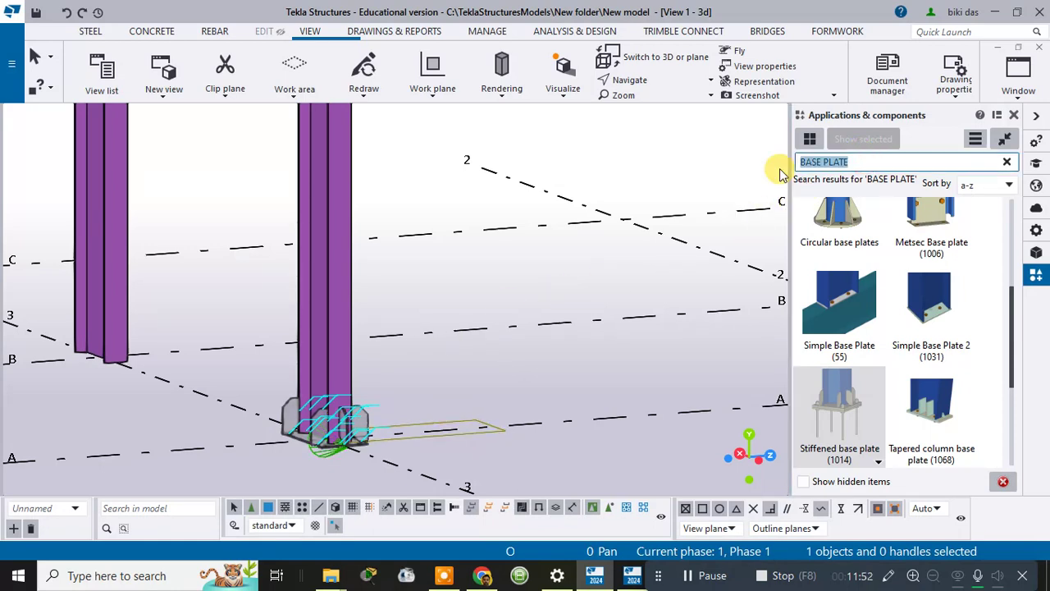
{"action": "type", "text": "STIFF"}
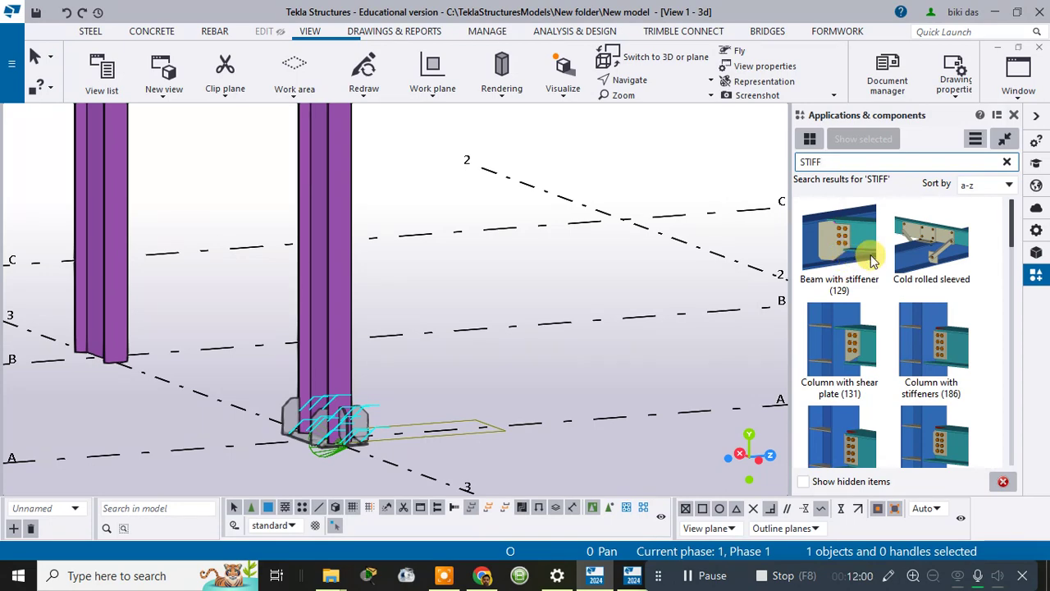
Step: Start Horizontal stiffener (1017) from the found components and accept its standard settings
{"action": "scroll", "coordinate": [856, 414], "scroll_direction": "down", "scroll_amount": 3}
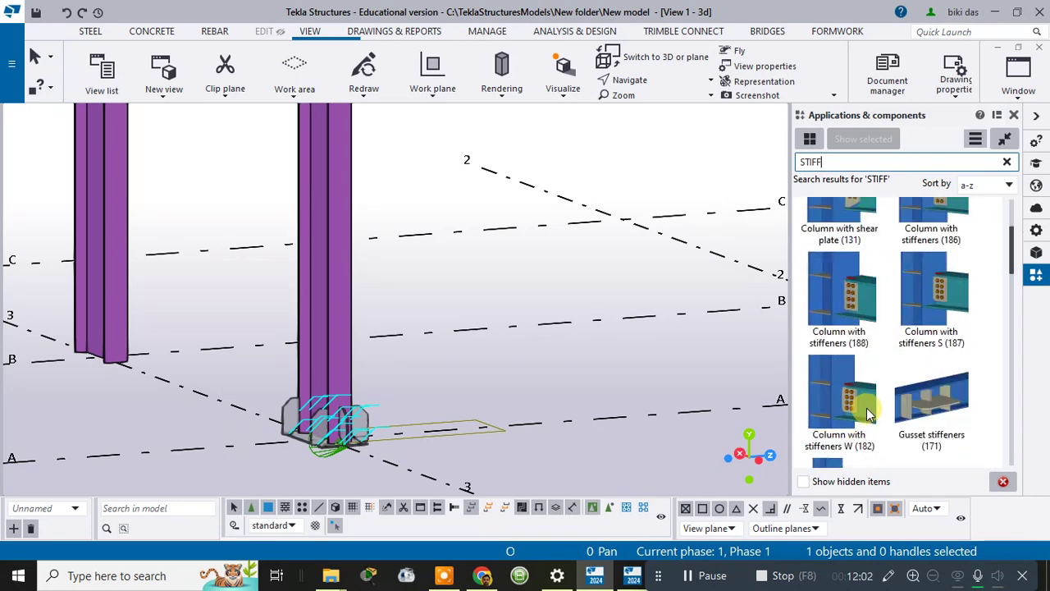
{"action": "scroll", "coordinate": [915, 402], "scroll_direction": "up", "scroll_amount": 2}
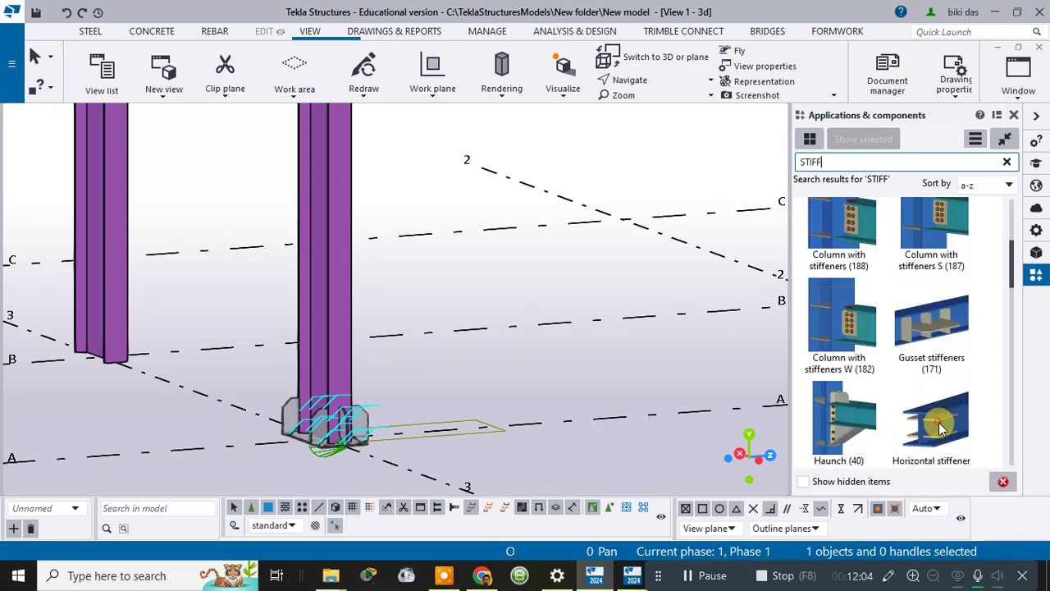
{"action": "left_click", "coordinate": [940, 426]}
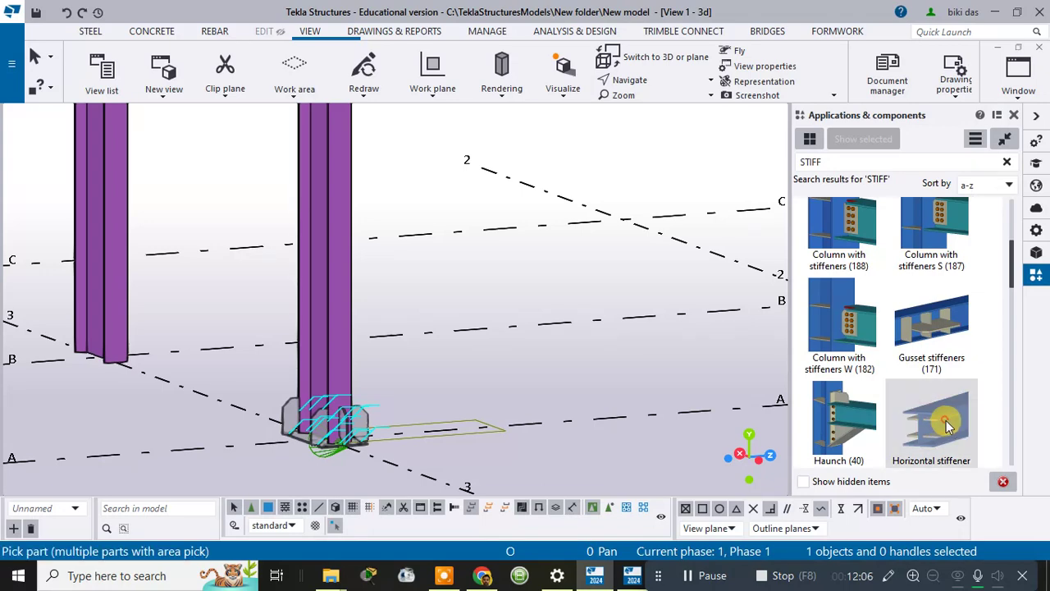
{"action": "double_click", "coordinate": [934, 407]}
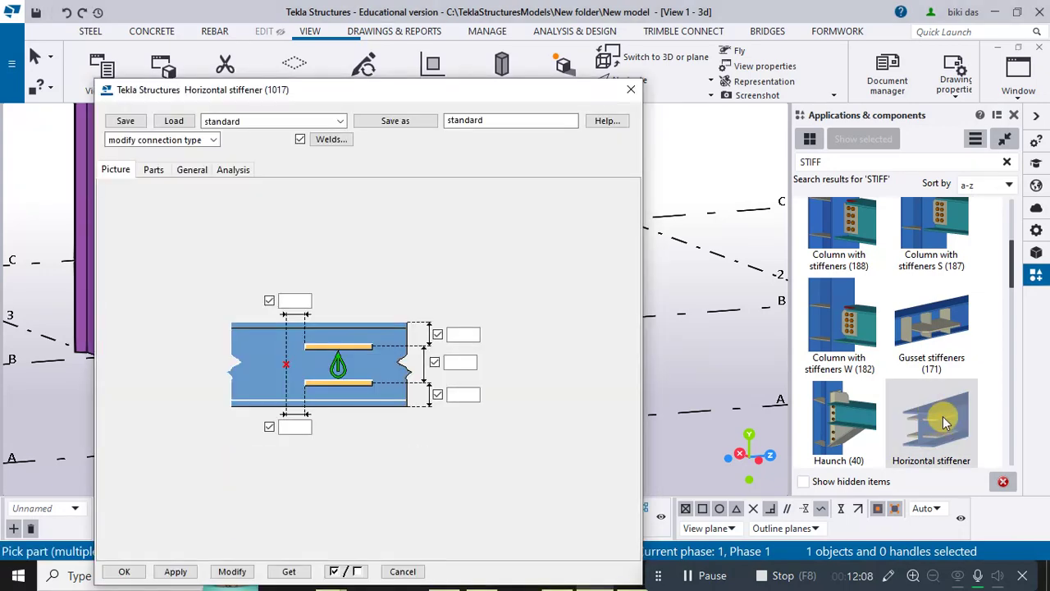
{"action": "left_click", "coordinate": [124, 572]}
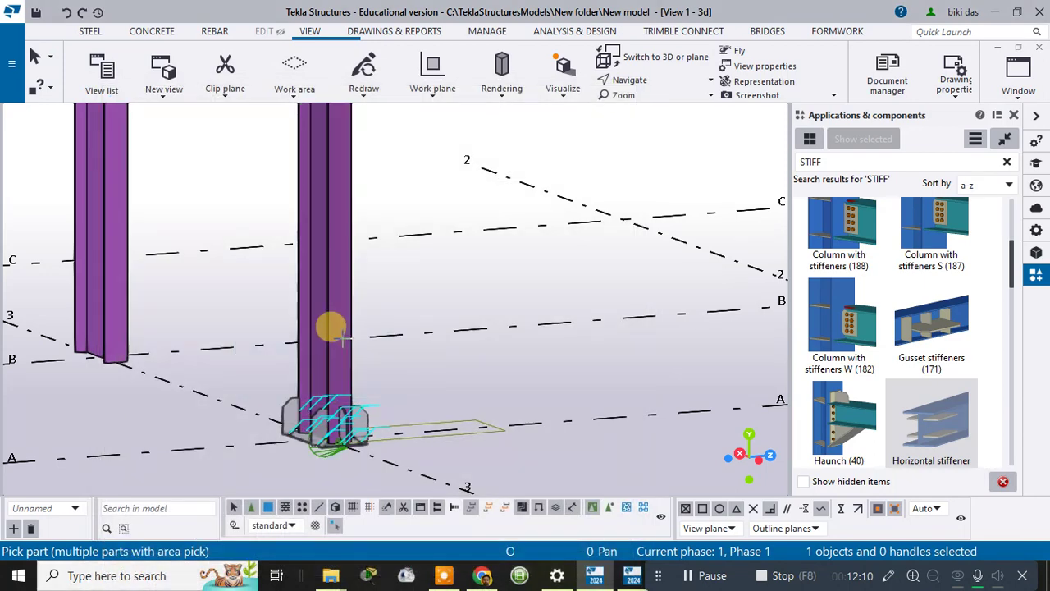
Step: Add the horizontal stiffeners to the column at A-2, snapping to the end point at the bottom of its web
{"action": "middle_click_drag", "start_coordinate": [415, 328], "coordinate": [481, 90], "text": "ctrl"}
{"action": "scroll", "coordinate": [516, 345], "scroll_direction": "up", "scroll_amount": 4}
{"action": "scroll", "coordinate": [384, 258], "scroll_direction": "up", "scroll_amount": 2}
{"action": "left_click", "coordinate": [383, 264]}
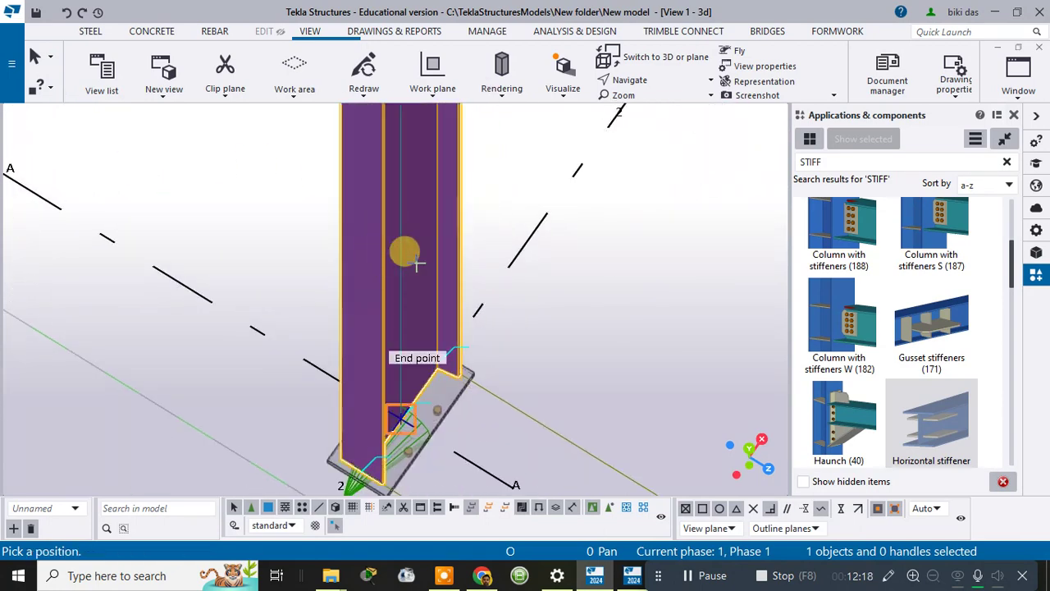
{"action": "left_click", "coordinate": [400, 263]}
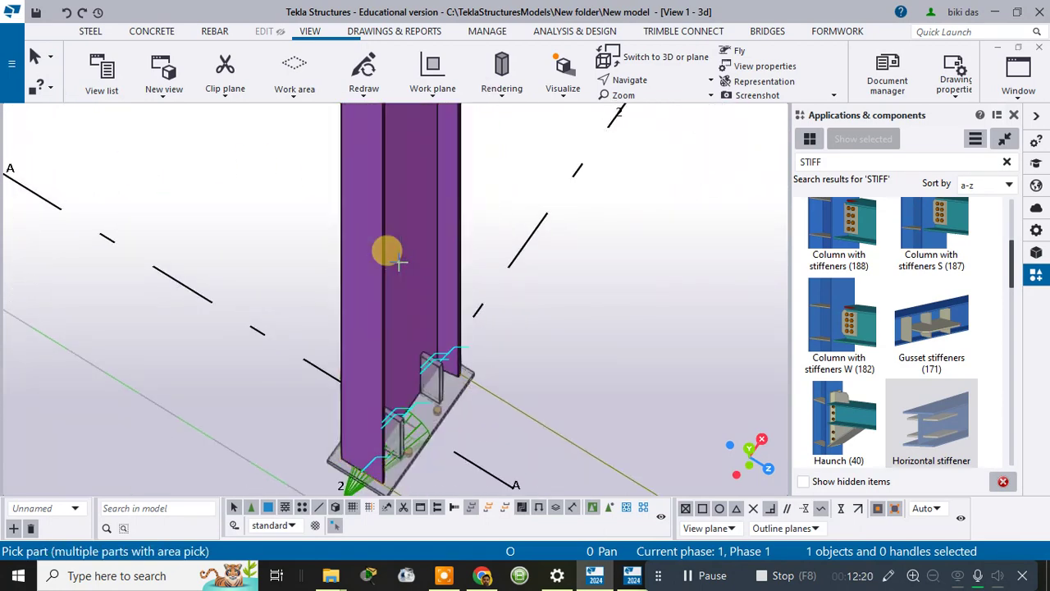
Step: Examine the new stiffeners at the base of the column at A-2
{"action": "scroll", "coordinate": [402, 271], "scroll_direction": "down", "scroll_amount": 3}
{"action": "scroll", "coordinate": [443, 357], "scroll_direction": "up", "scroll_amount": 5}
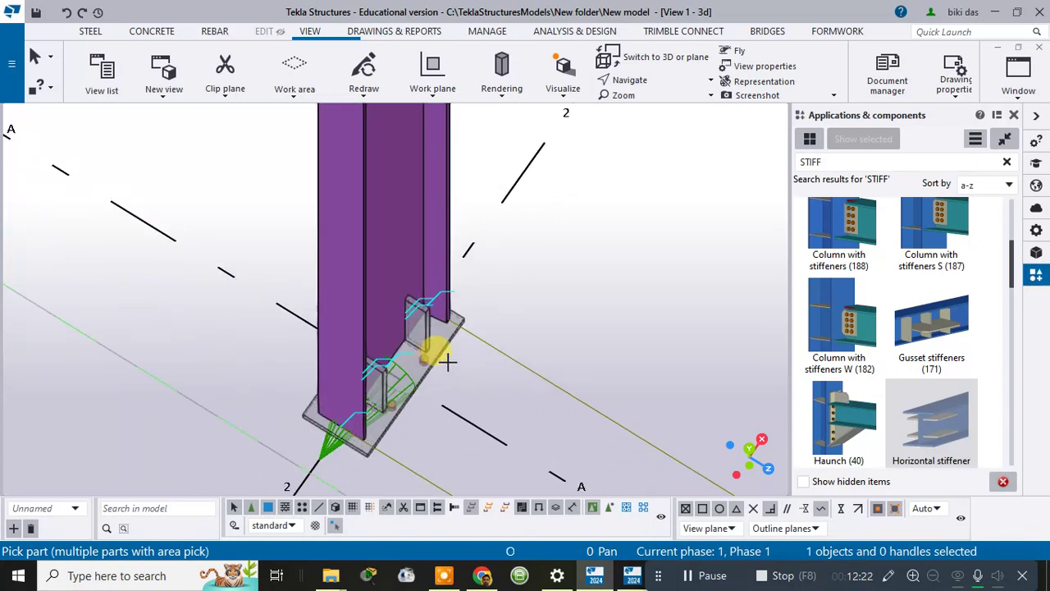
{"action": "middle_click_drag", "start_coordinate": [443, 357], "coordinate": [72, 172]}
{"action": "scroll", "coordinate": [147, 182], "scroll_direction": "down", "scroll_amount": 3}
{"action": "scroll", "coordinate": [110, 173], "scroll_direction": "up", "scroll_amount": 5}
{"action": "middle_click_drag", "start_coordinate": [164, 160], "coordinate": [541, 287]}
{"action": "scroll", "coordinate": [493, 235], "scroll_direction": "down", "scroll_amount": 5}
{"action": "middle_click_drag", "start_coordinate": [493, 235], "coordinate": [485, 380]}
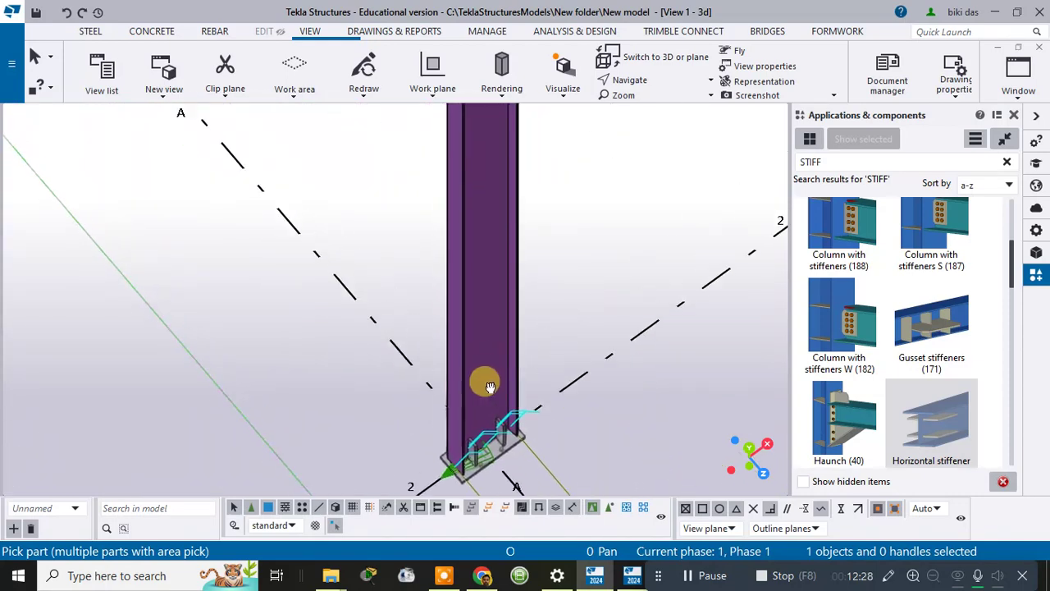
Step: Apply Horizontal stiffener (1017) to the column at A-2 again, picking the intersection point on the bottom edge of its web
{"action": "scroll", "coordinate": [472, 285], "scroll_direction": "up", "scroll_amount": 3}
{"action": "left_click", "coordinate": [463, 284]}
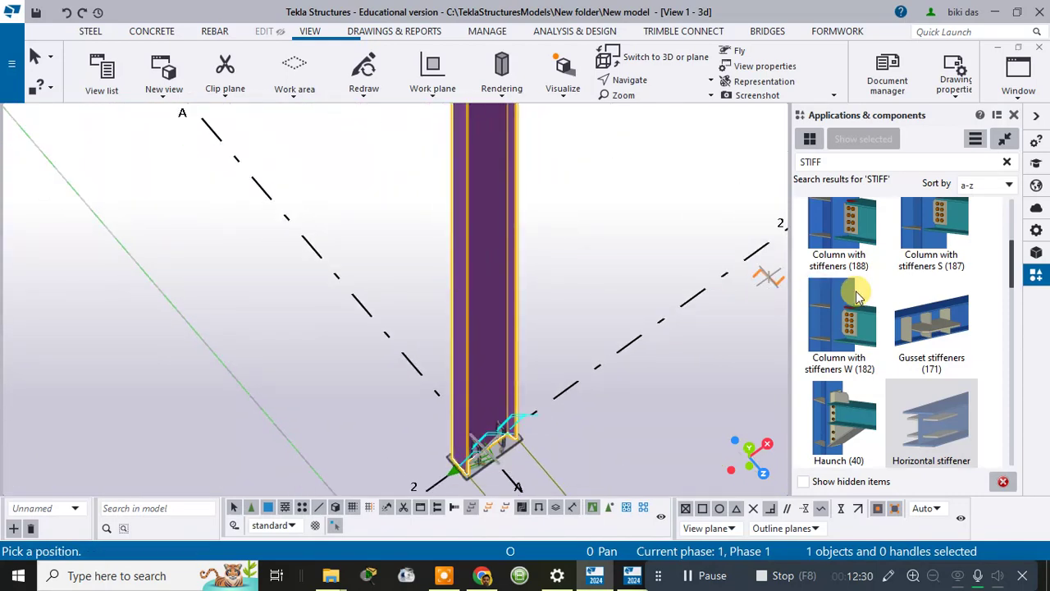
{"action": "middle_click_drag", "start_coordinate": [657, 434], "coordinate": [661, 428]}
{"action": "scroll", "coordinate": [607, 353], "scroll_direction": "up", "scroll_amount": 6}
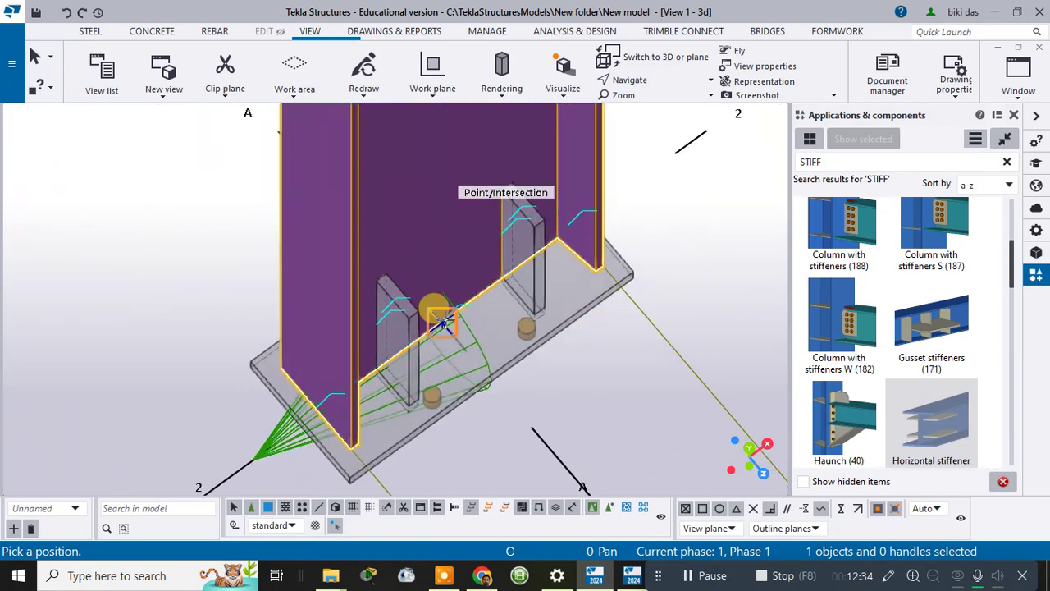
{"action": "left_click", "coordinate": [441, 323]}
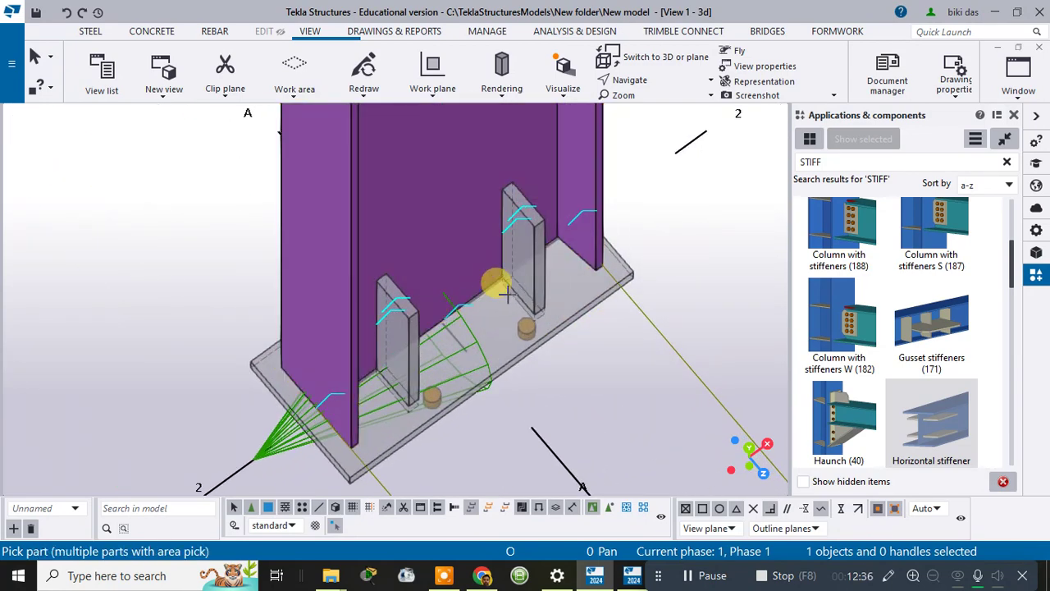
Step: Compare the stiffened base of the column at A-2 with the plain base plate of the column at B-2
{"action": "scroll", "coordinate": [529, 258], "scroll_direction": "down", "scroll_amount": 5}
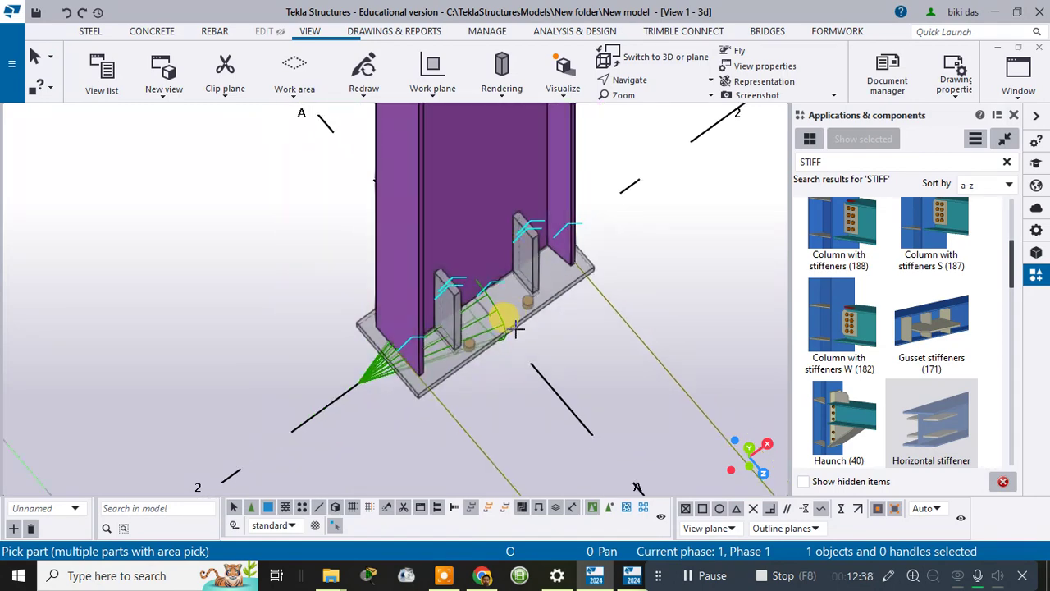
{"action": "middle_click_drag", "start_coordinate": [499, 312], "coordinate": [188, 363], "text": "ctrl"}
{"action": "scroll", "coordinate": [445, 304], "scroll_direction": "down", "scroll_amount": 3}
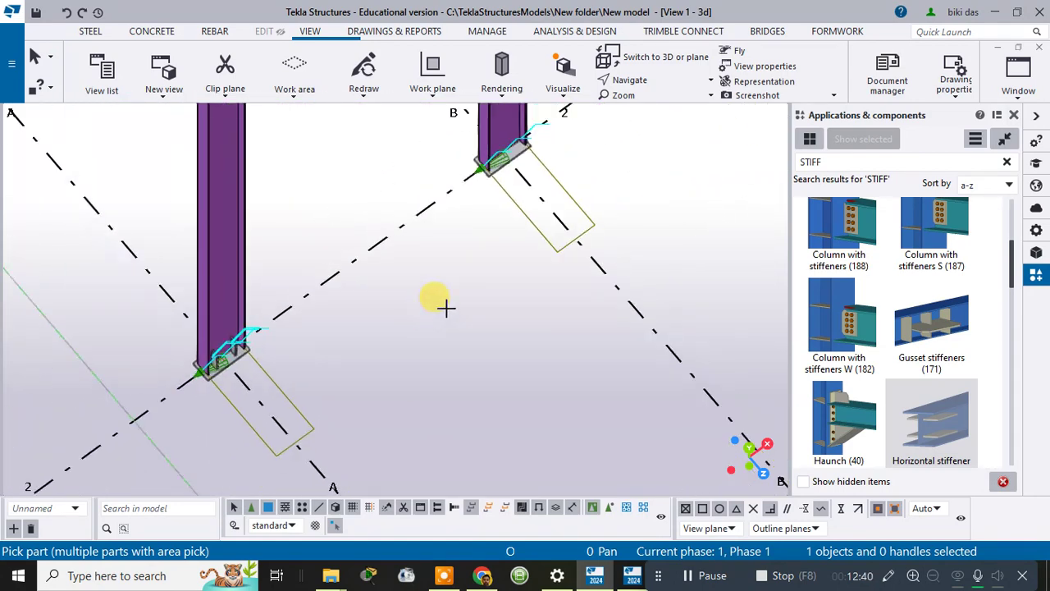
{"action": "scroll", "coordinate": [504, 211], "scroll_direction": "up", "scroll_amount": 2}
{"action": "scroll", "coordinate": [503, 210], "scroll_direction": "up", "scroll_amount": 4}
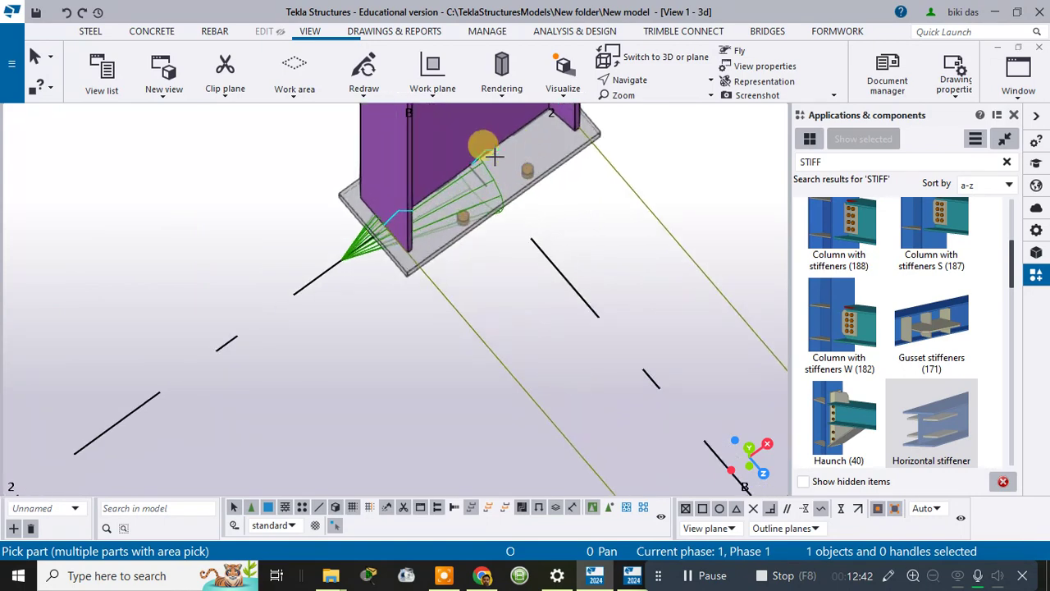
{"action": "scroll", "coordinate": [488, 160], "scroll_direction": "down", "scroll_amount": 2}
{"action": "middle_click_drag", "start_coordinate": [485, 164], "coordinate": [612, 237], "text": "ctrl"}
{"action": "scroll", "coordinate": [305, 395], "scroll_direction": "up", "scroll_amount": 3}
{"action": "scroll", "coordinate": [305, 396], "scroll_direction": "up", "scroll_amount": 4}
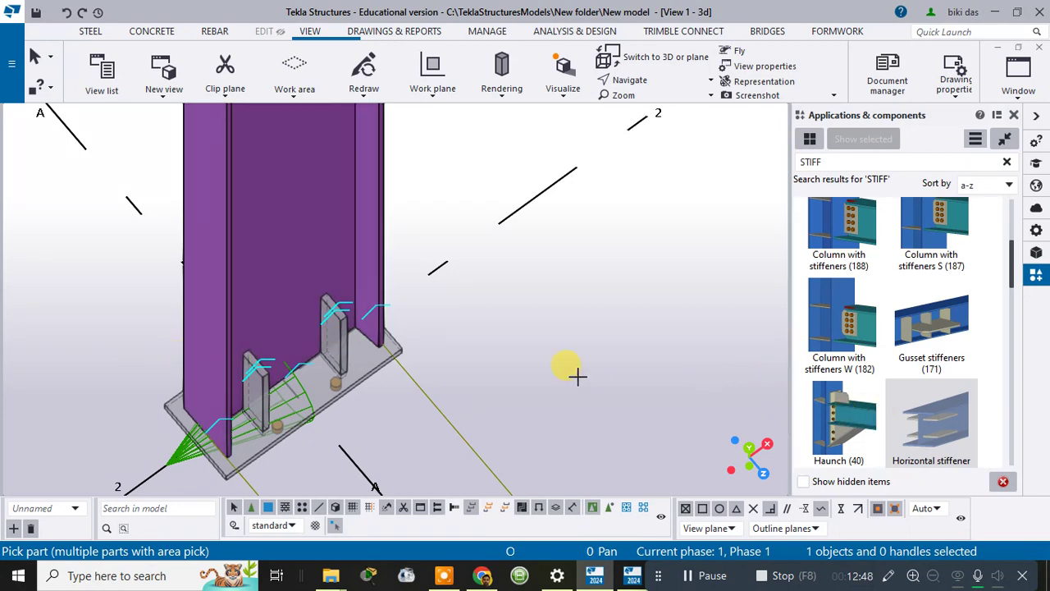
{"action": "scroll", "coordinate": [576, 282], "scroll_direction": "down", "scroll_amount": 6}
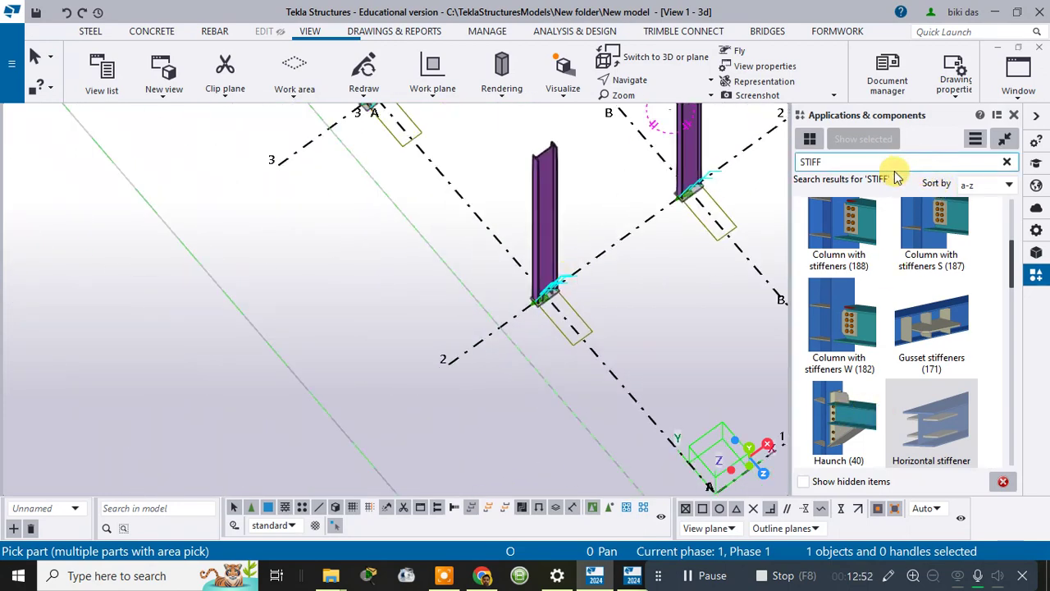
Step: Clear the component search and review the whole model with its columns and base plates
{"action": "left_click", "coordinate": [1006, 162]}
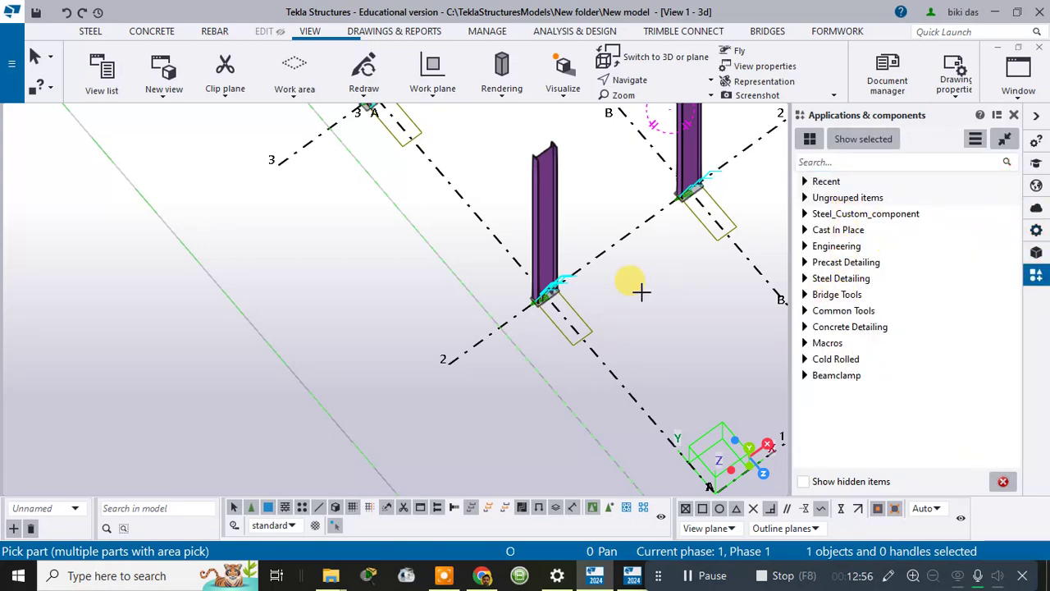
{"action": "scroll", "coordinate": [645, 286], "scroll_direction": "down", "scroll_amount": 2}
{"action": "middle_click_drag", "start_coordinate": [648, 283], "coordinate": [600, 169], "text": "ctrl"}
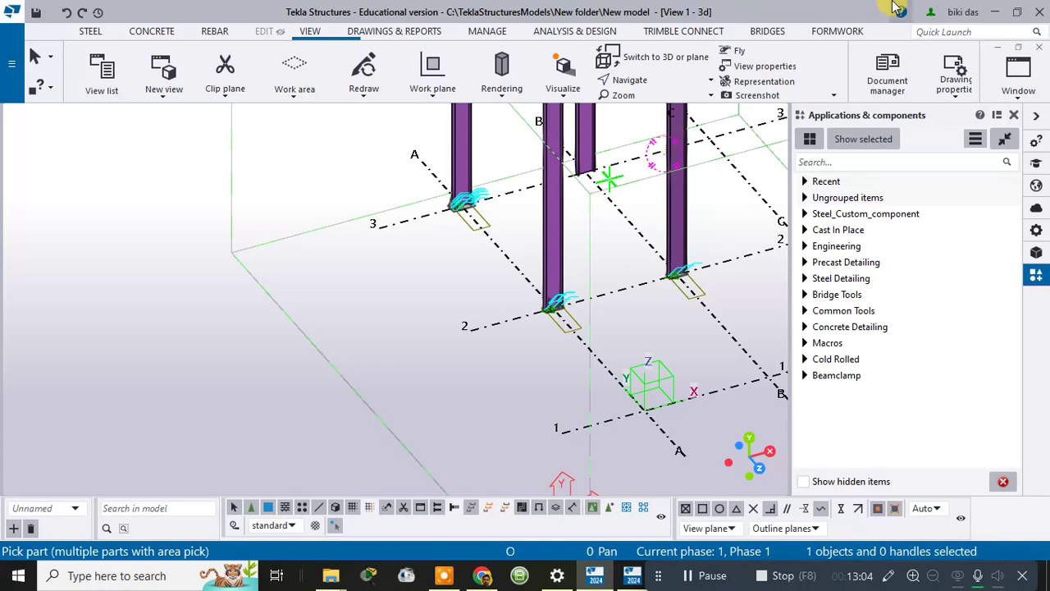
{"action": "middle_click_drag", "start_coordinate": [593, 223], "coordinate": [513, 377], "text": "ctrl"}
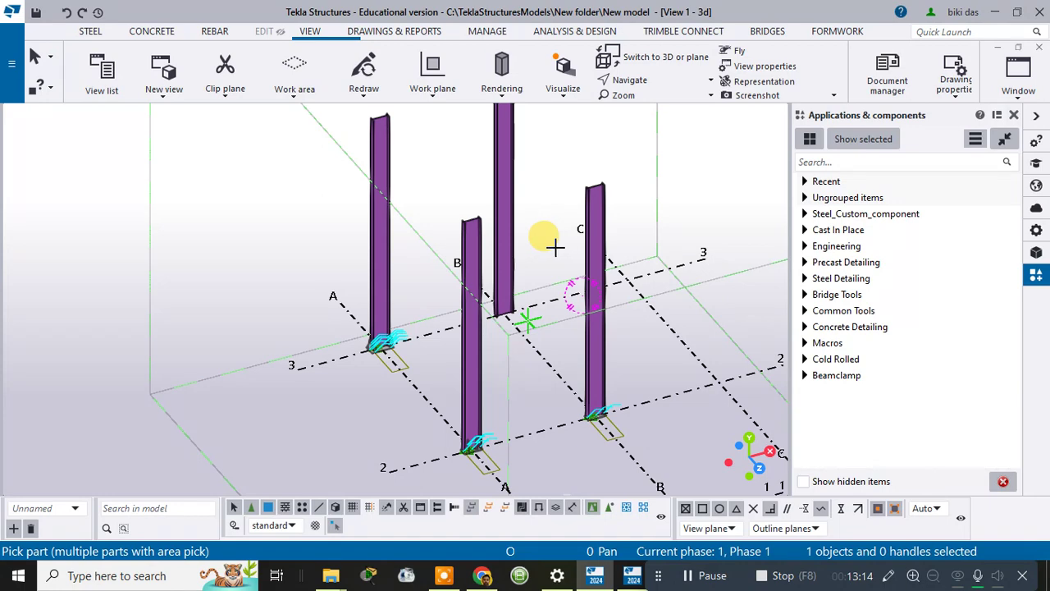
{"action": "scroll", "coordinate": [607, 275], "scroll_direction": "down", "scroll_amount": 5}
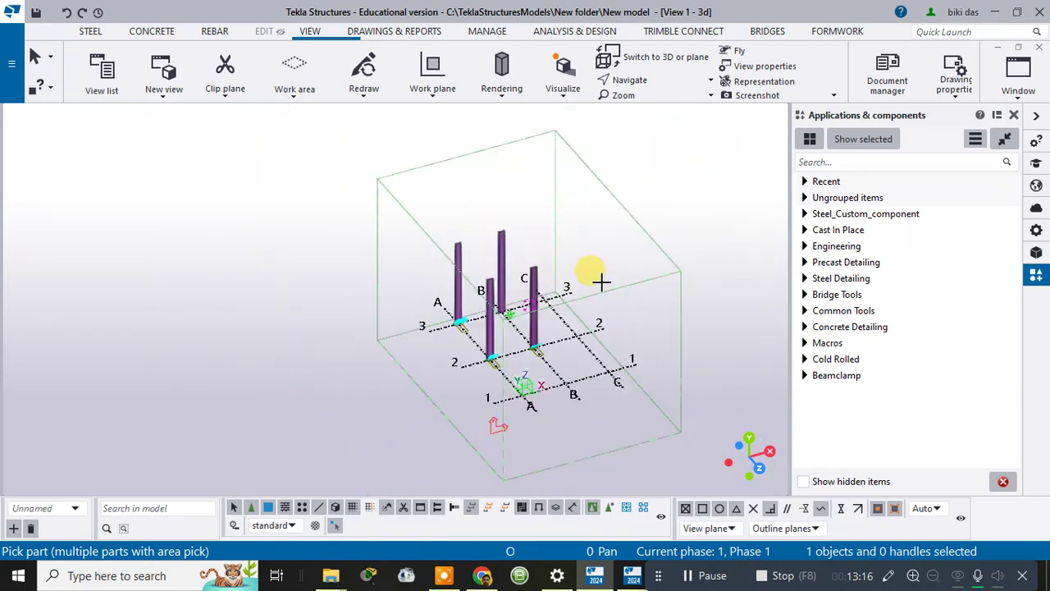
{"action": "middle_click_drag", "start_coordinate": [614, 275], "coordinate": [410, 246]}
{"action": "scroll", "coordinate": [476, 238], "scroll_direction": "up", "scroll_amount": 3}
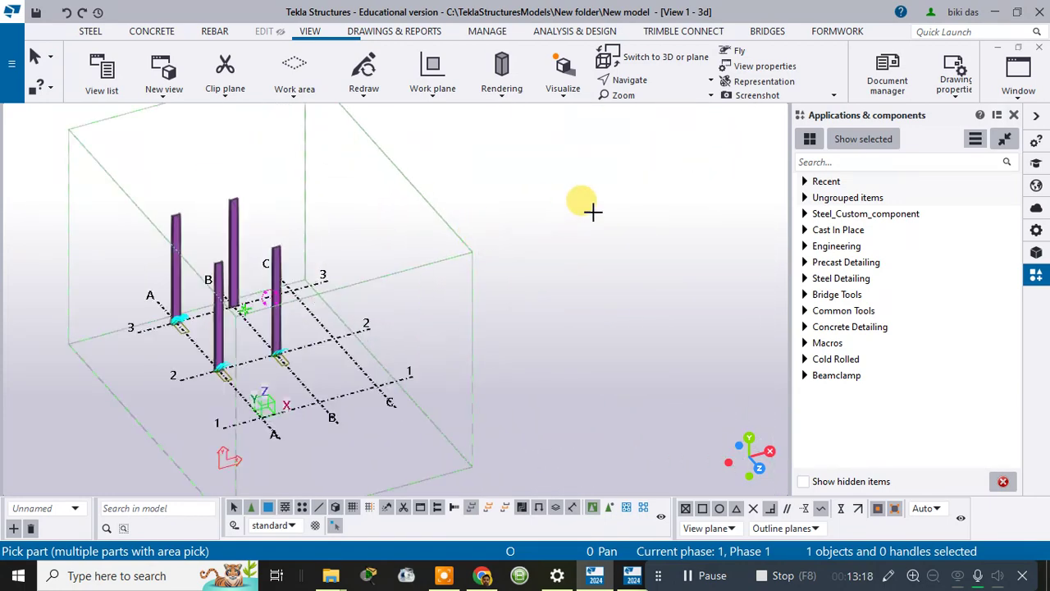
{"action": "left_click", "coordinate": [552, 187]}
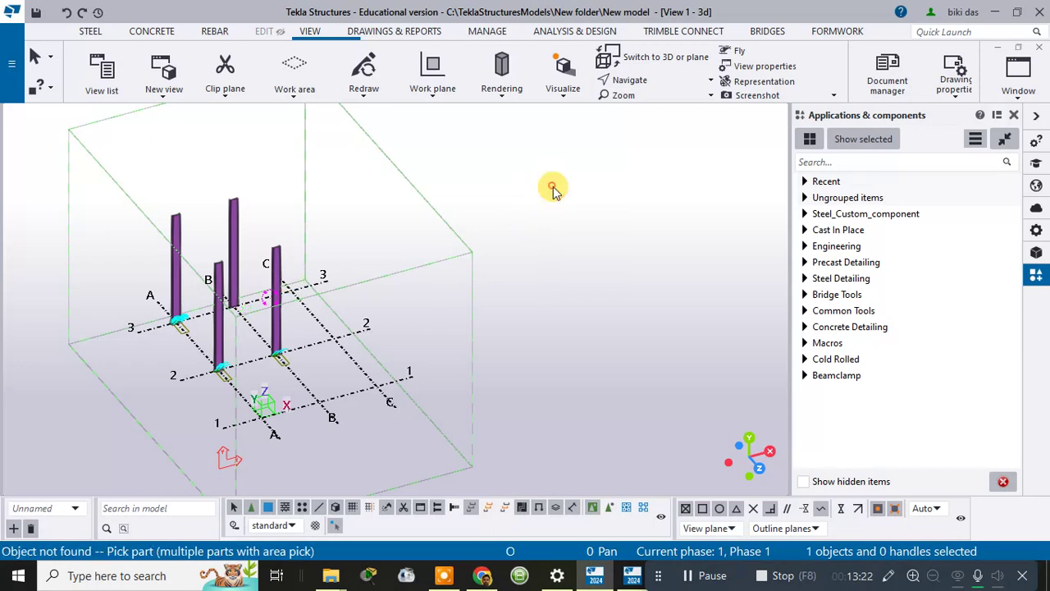
{"action": "right_click", "coordinate": [551, 185]}
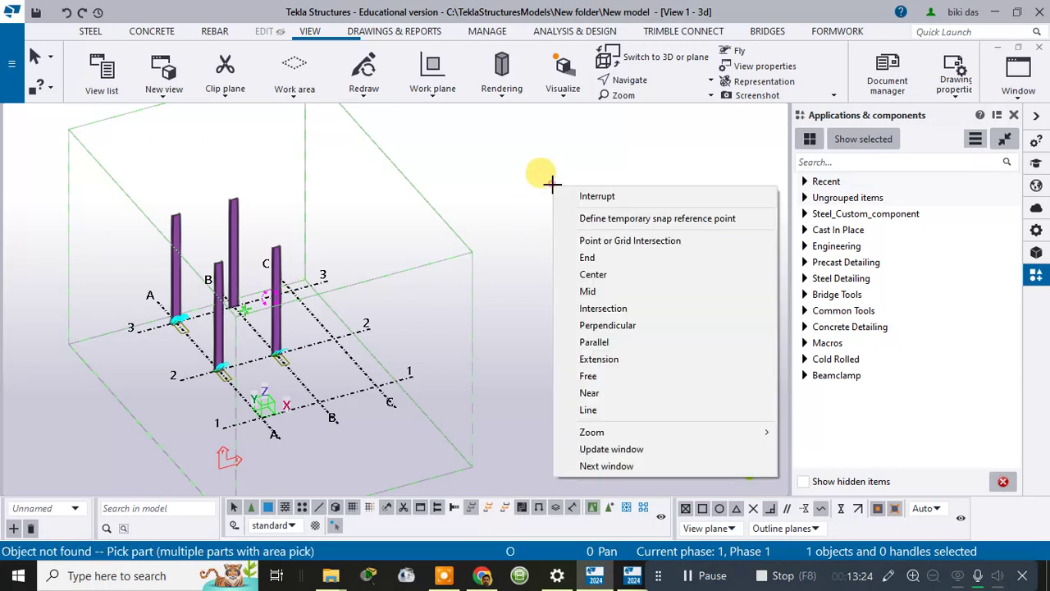
{"action": "left_click", "coordinate": [552, 183]}
{"action": "right_click", "coordinate": [552, 184]}
{"action": "left_click", "coordinate": [552, 188]}
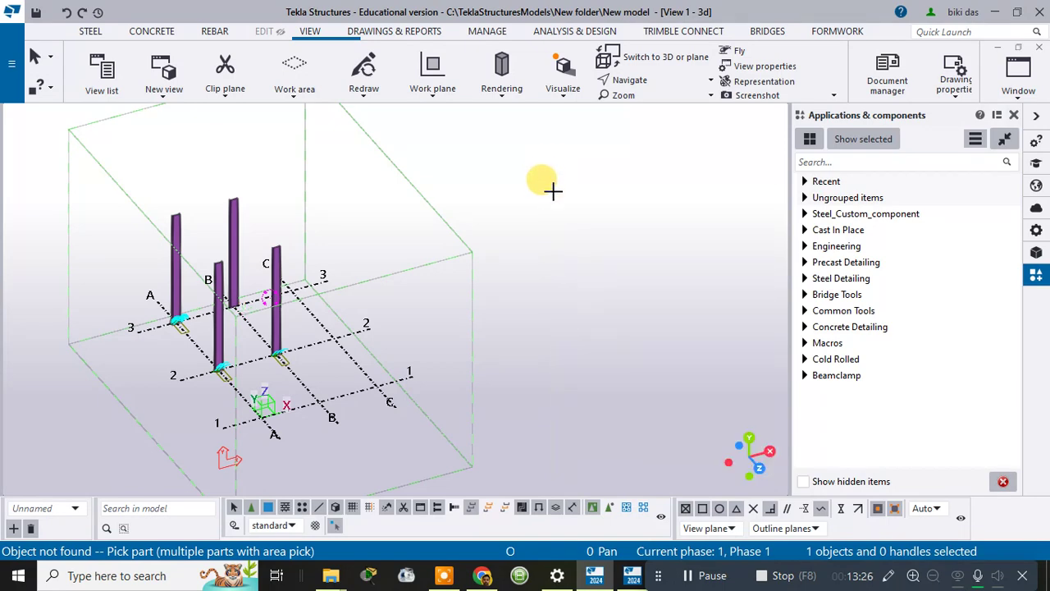
Step: Set the 3D view's visible object group to CIP_Beam and modify the view with it
{"action": "double_click", "coordinate": [553, 218]}
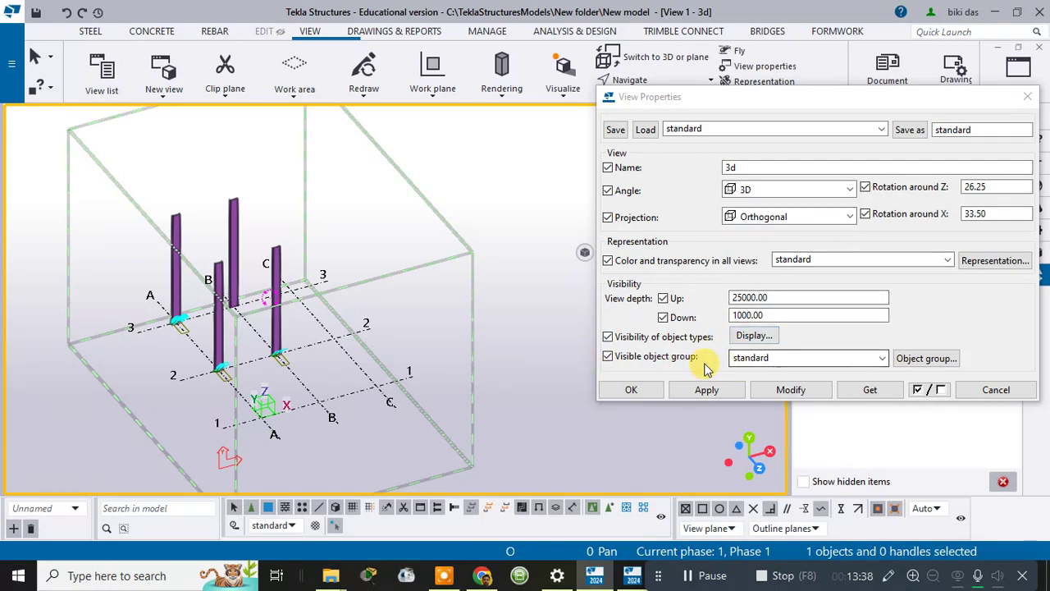
{"action": "left_click", "coordinate": [751, 358]}
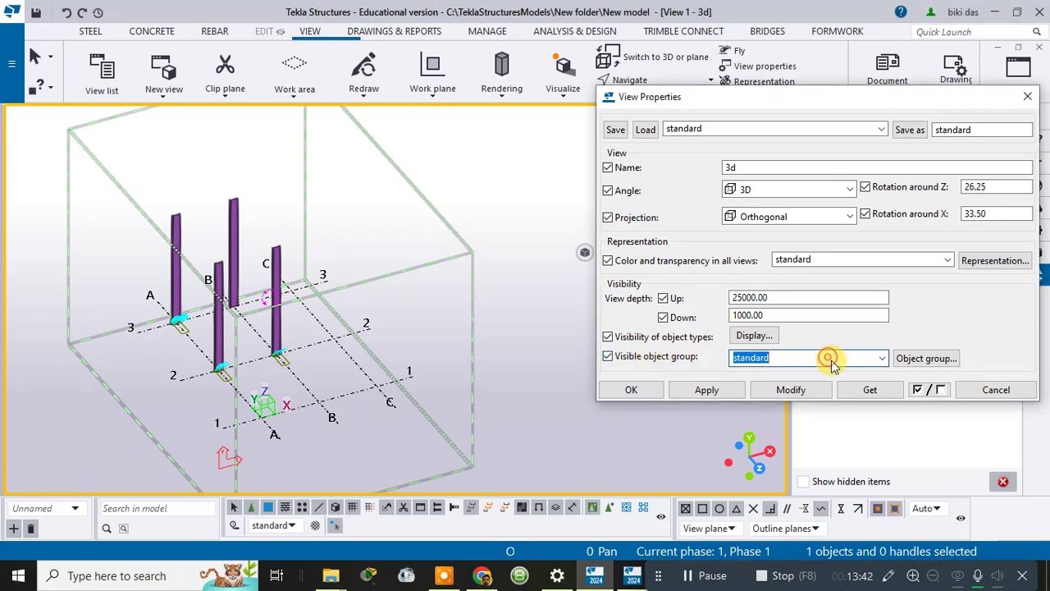
{"action": "left_click", "coordinate": [882, 358]}
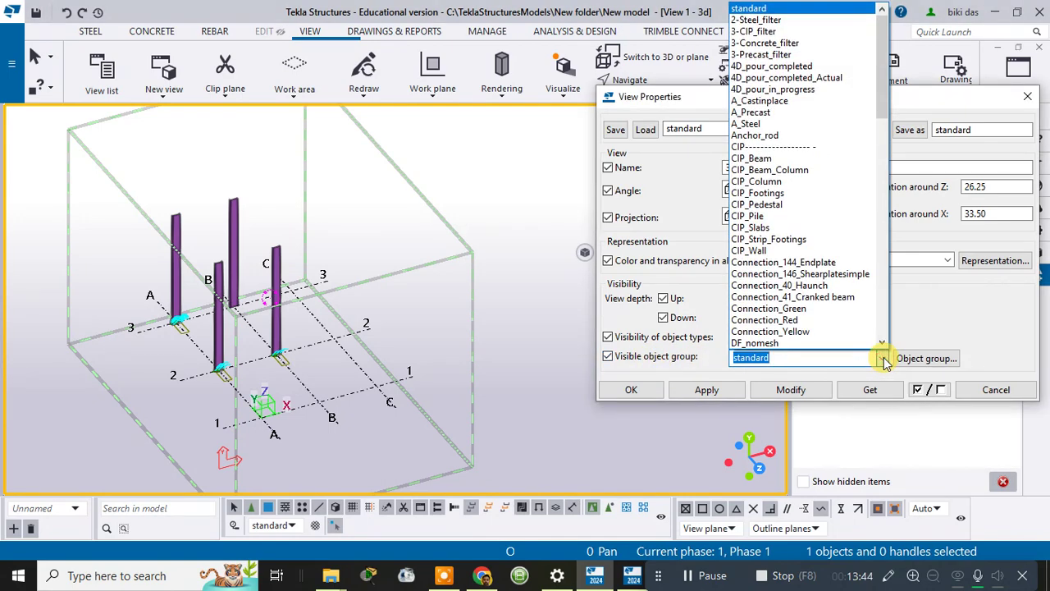
{"action": "left_click", "coordinate": [780, 158]}
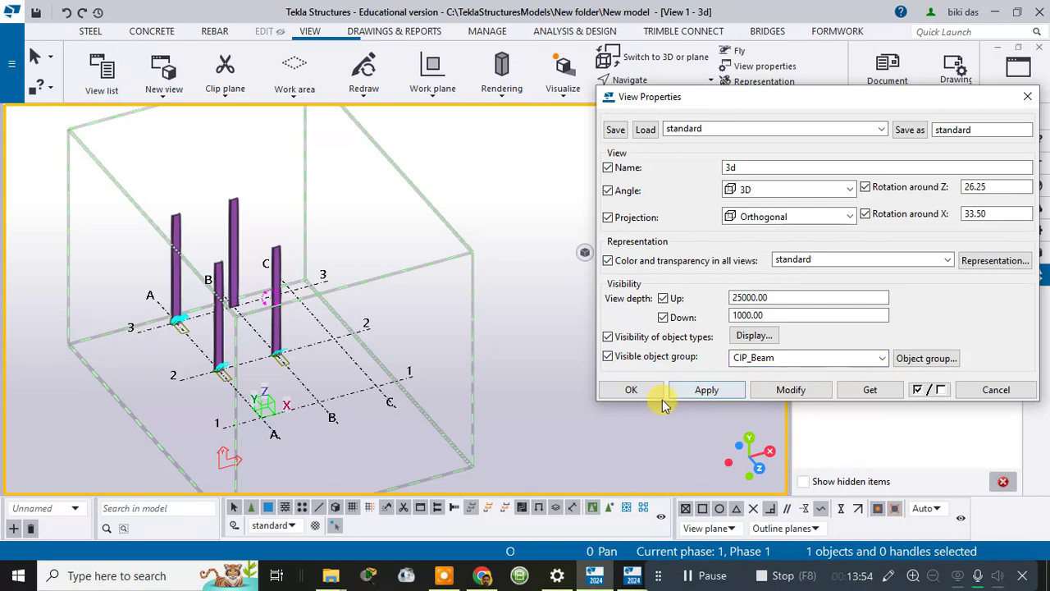
{"action": "left_click", "coordinate": [788, 391]}
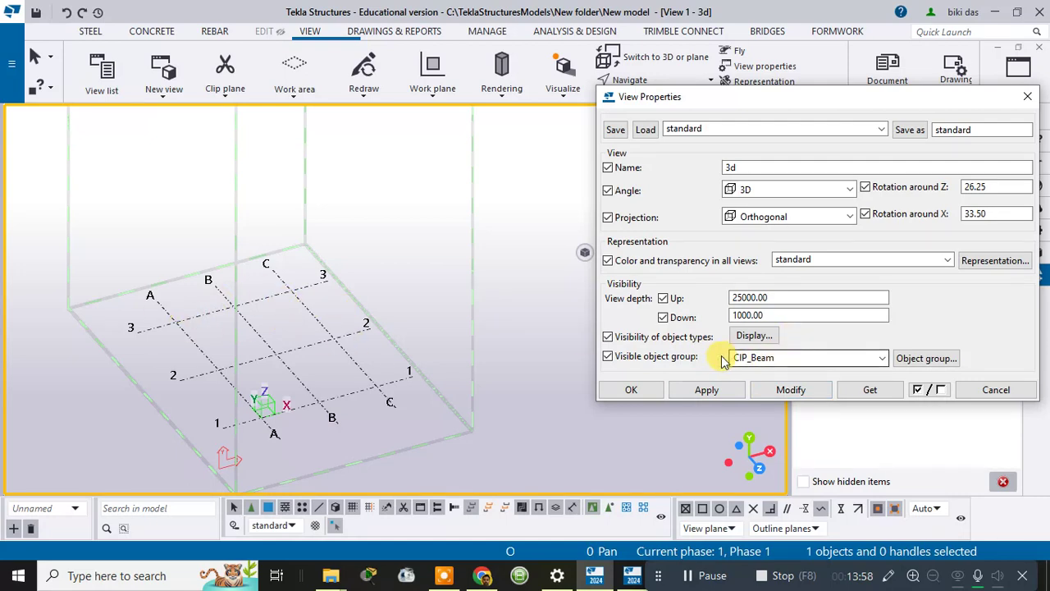
Step: Set the 3D view's visible object group to CIP_Column, modify the view and close its properties
{"action": "left_click", "coordinate": [762, 361]}
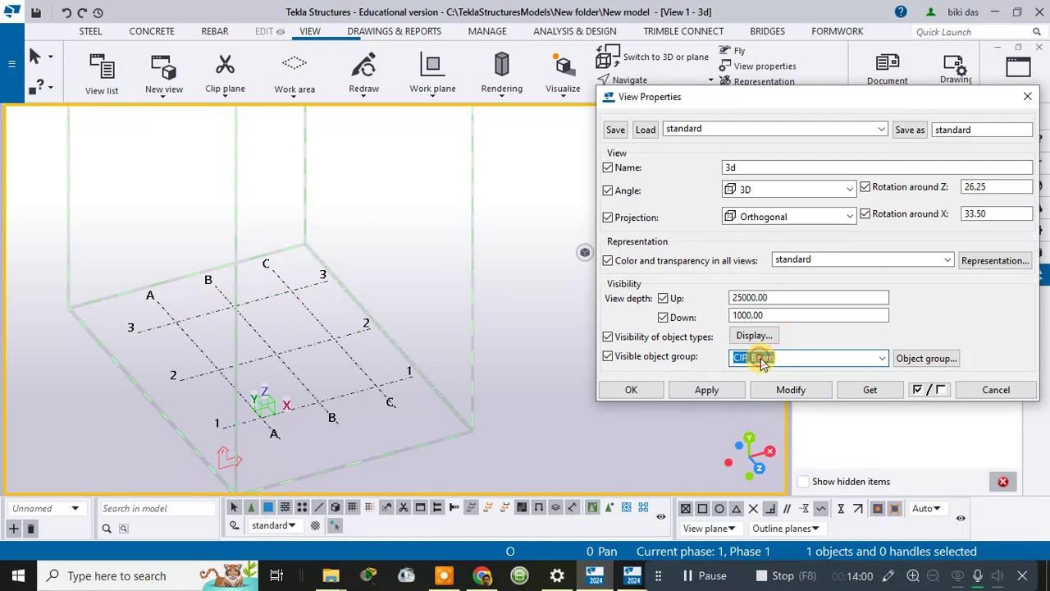
{"action": "left_click", "coordinate": [881, 361]}
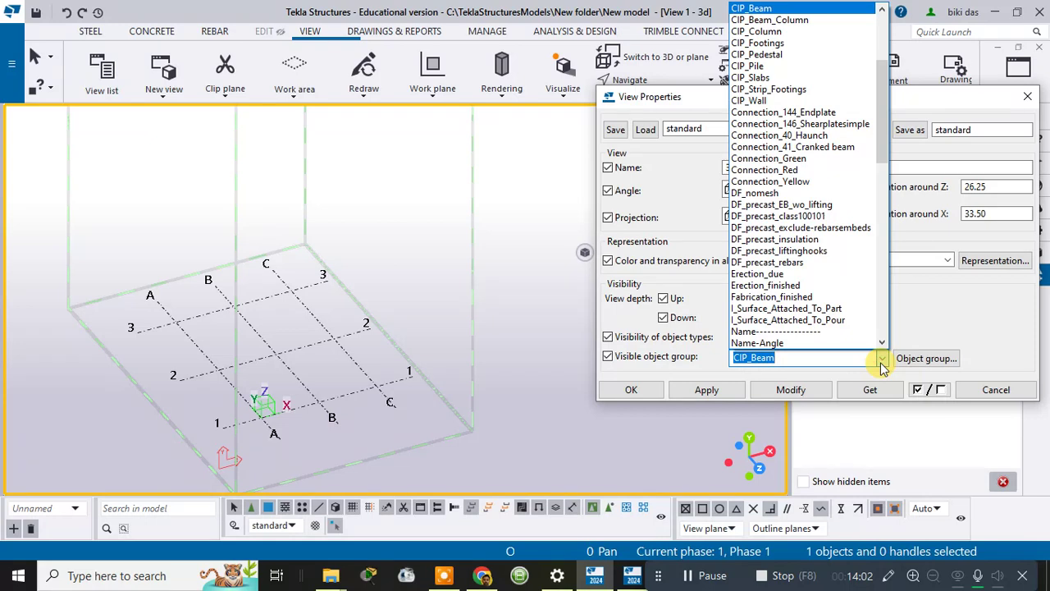
{"action": "left_click", "coordinate": [792, 33]}
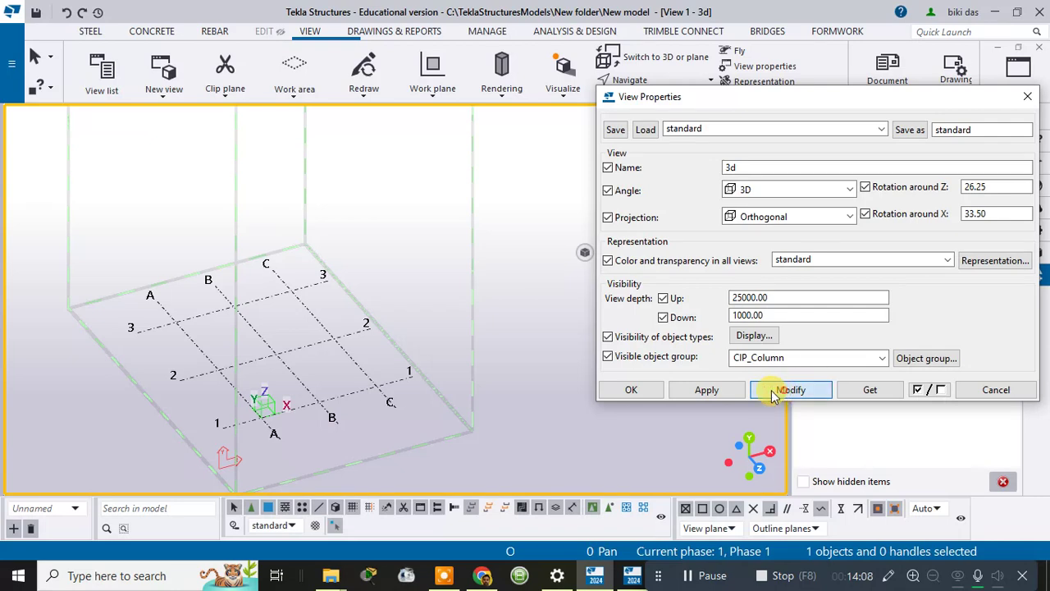
{"action": "left_click", "coordinate": [645, 391]}
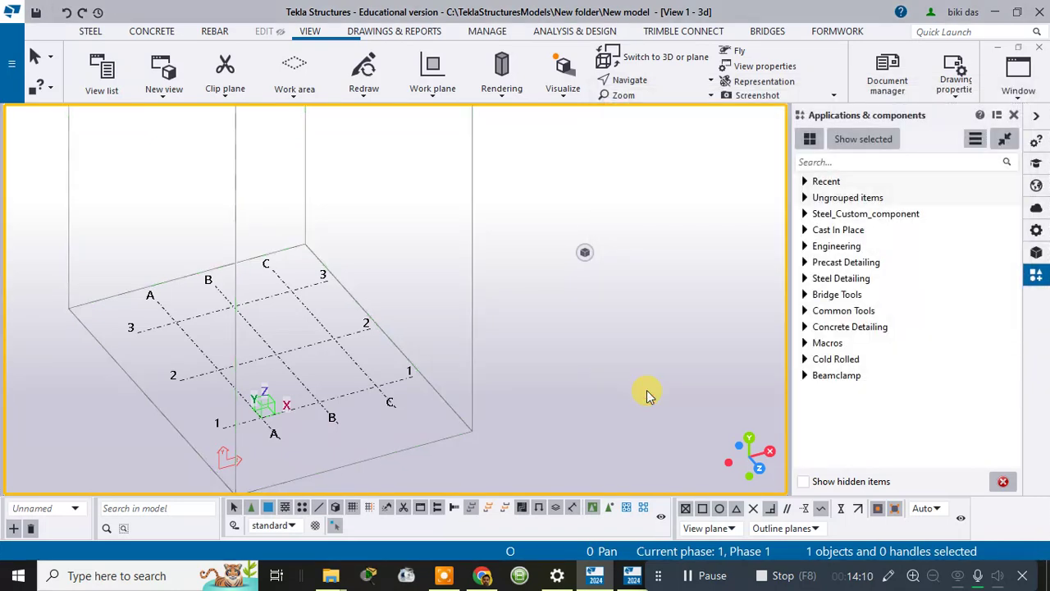
Step: Set the 3D view's visible object group back to standard, modify the view and close its properties
{"action": "right_click", "coordinate": [519, 271]}
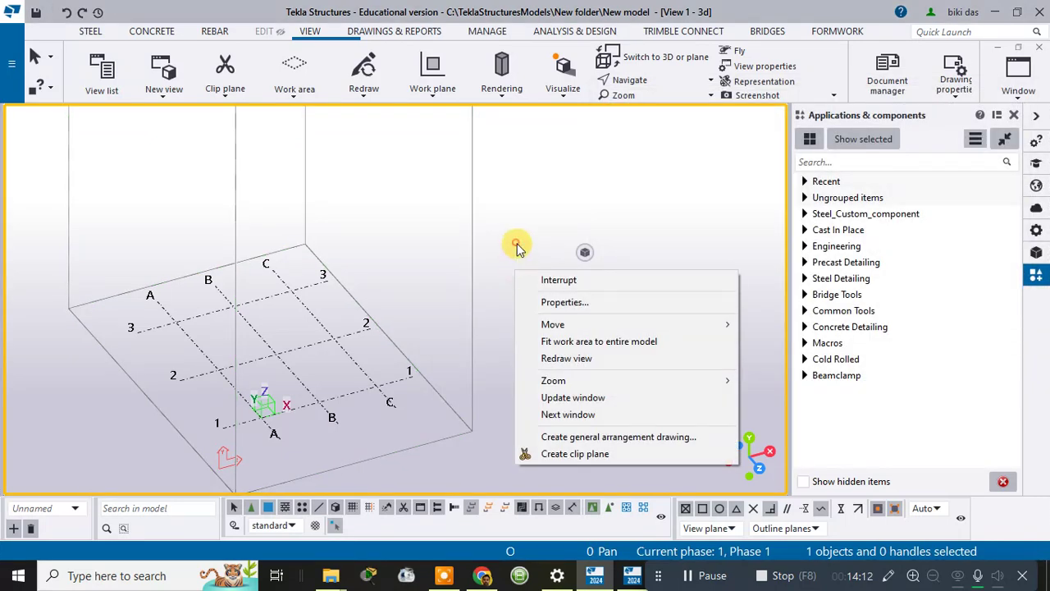
{"action": "double_click", "coordinate": [515, 242]}
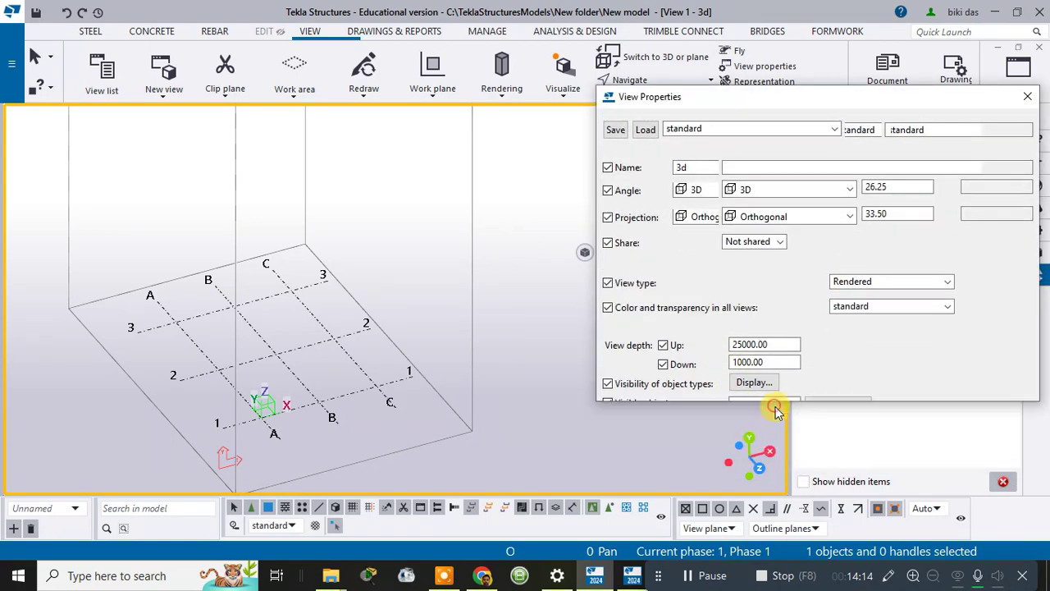
{"action": "left_click", "coordinate": [784, 357]}
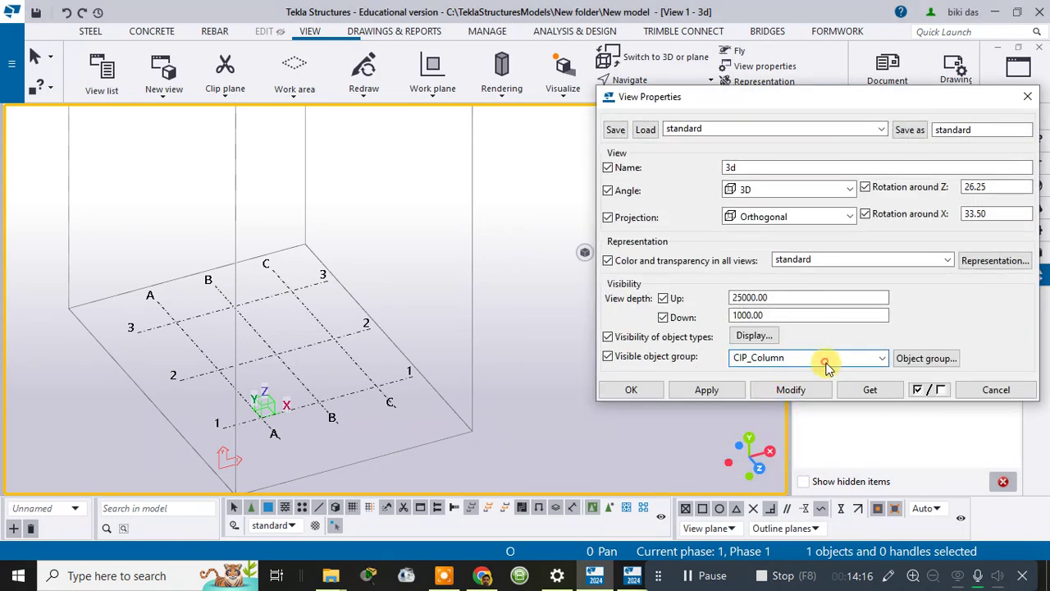
{"action": "left_click", "coordinate": [884, 359]}
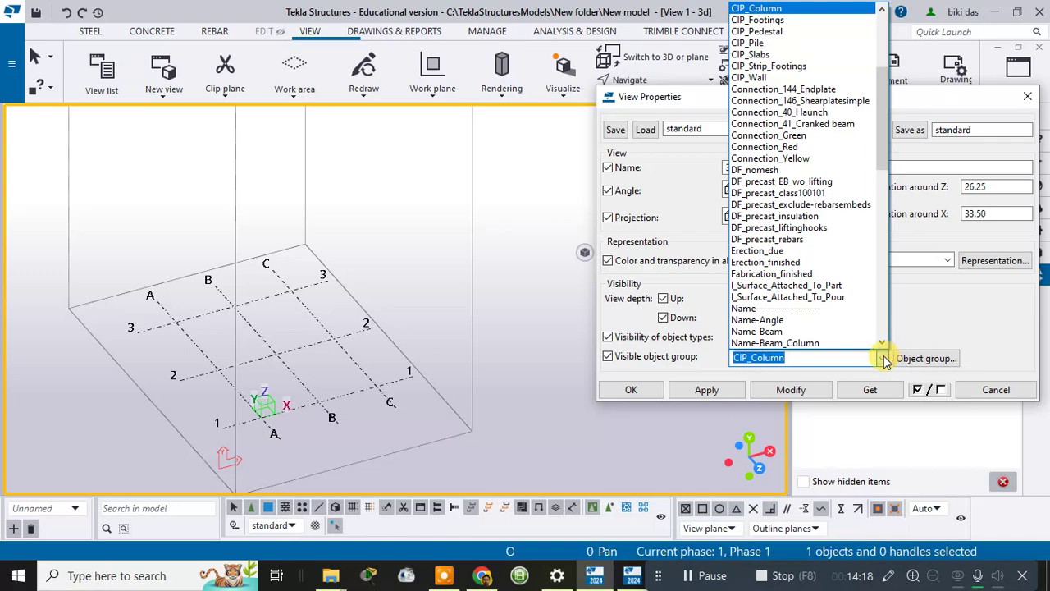
{"action": "scroll", "coordinate": [791, 66], "scroll_direction": "up", "scroll_amount": 5}
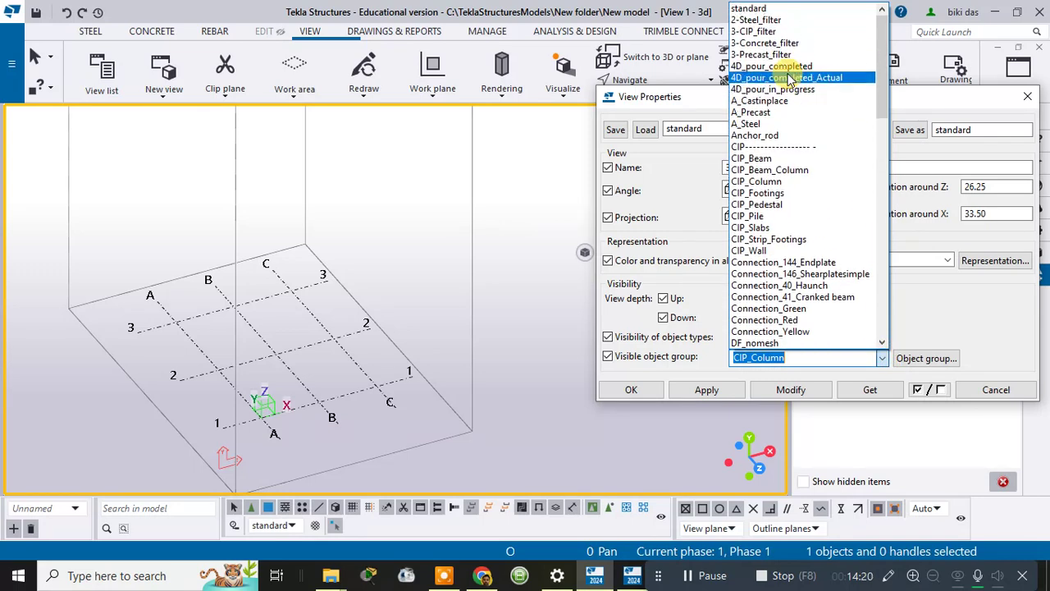
{"action": "left_click", "coordinate": [767, 20]}
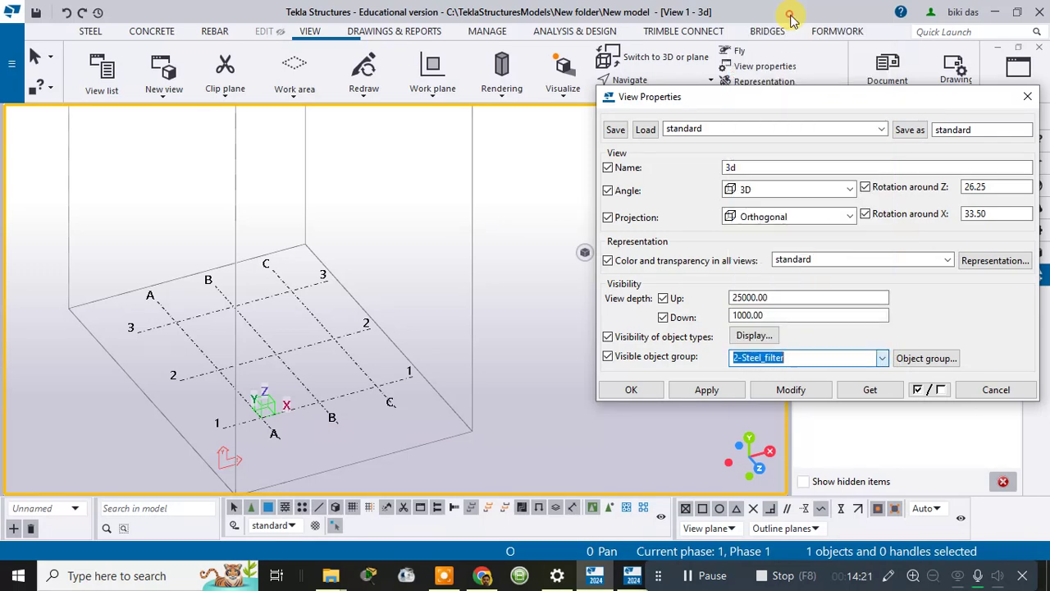
{"action": "left_click", "coordinate": [879, 357]}
{"action": "left_click", "coordinate": [799, 10]}
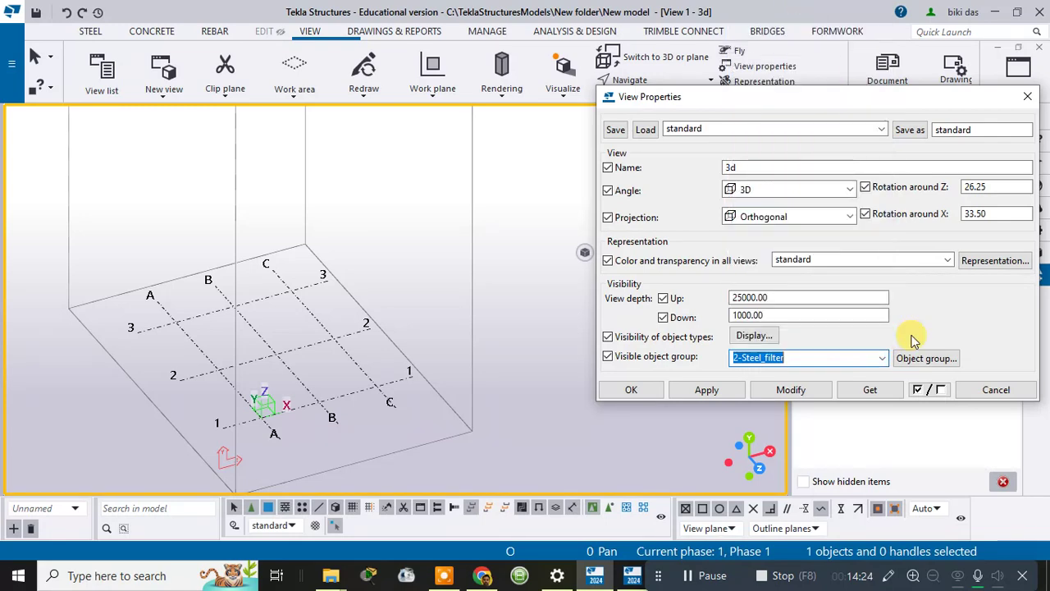
{"action": "left_click", "coordinate": [881, 358]}
{"action": "scroll", "coordinate": [855, 153], "scroll_direction": "up", "scroll_amount": 1}
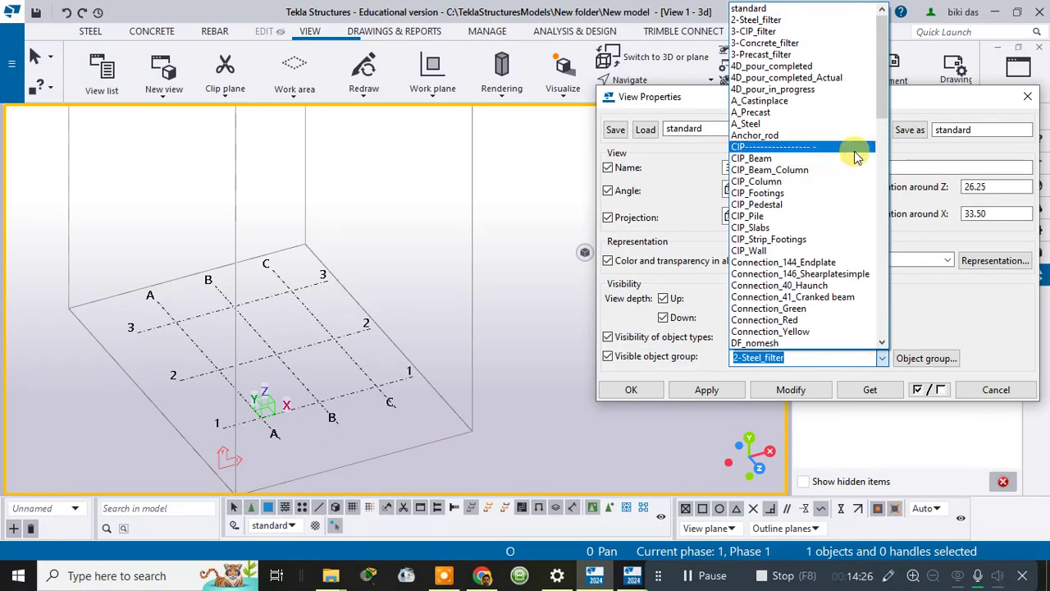
{"action": "left_click", "coordinate": [800, 9]}
{"action": "left_click", "coordinate": [778, 390]}
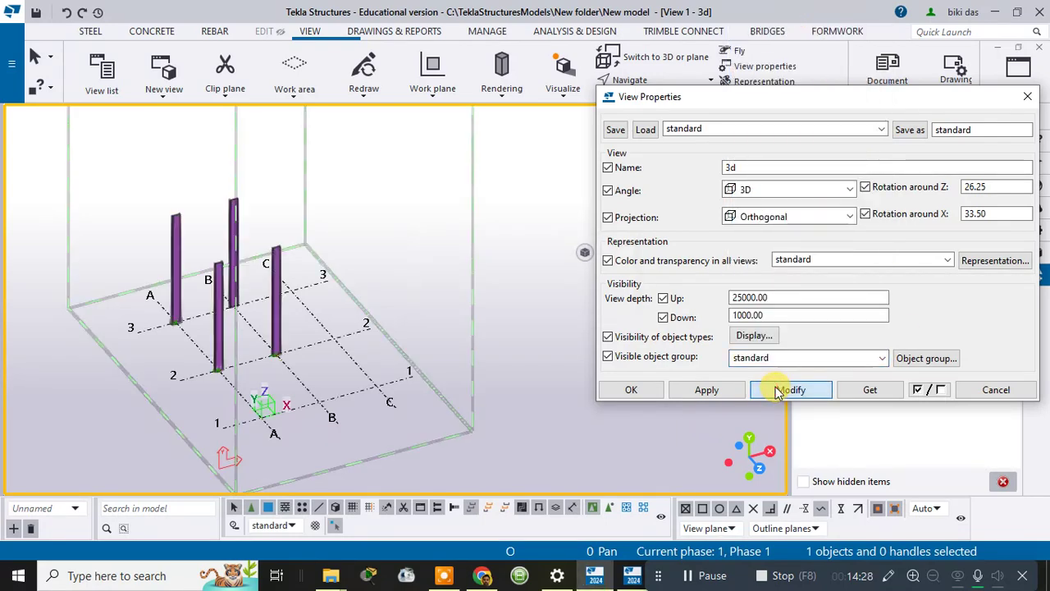
{"action": "left_click", "coordinate": [653, 390]}
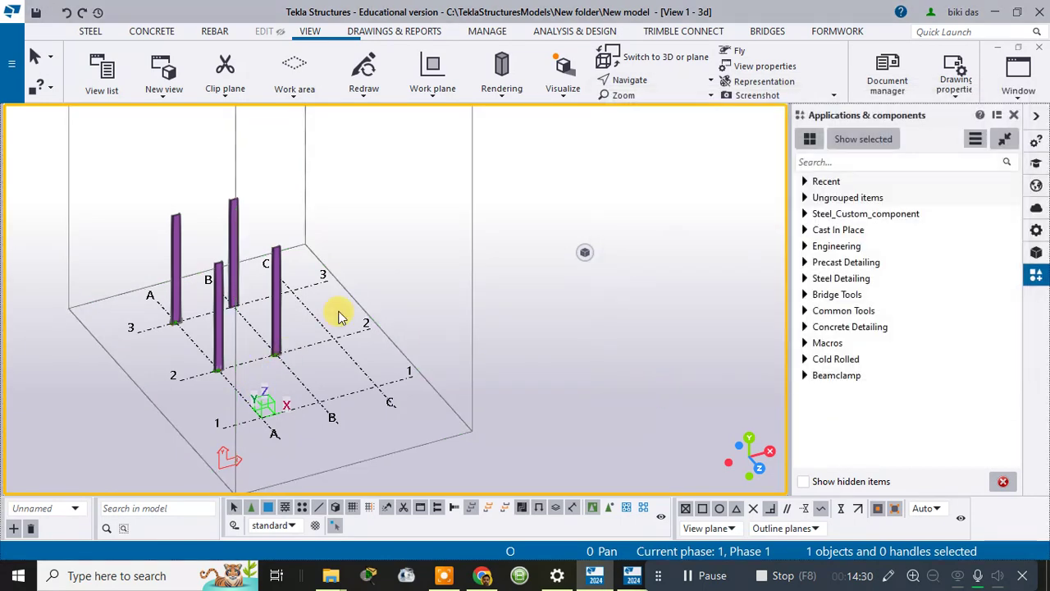
Step: Check the properties of the steel column at B-2 and close them
{"action": "left_click", "coordinate": [276, 292]}
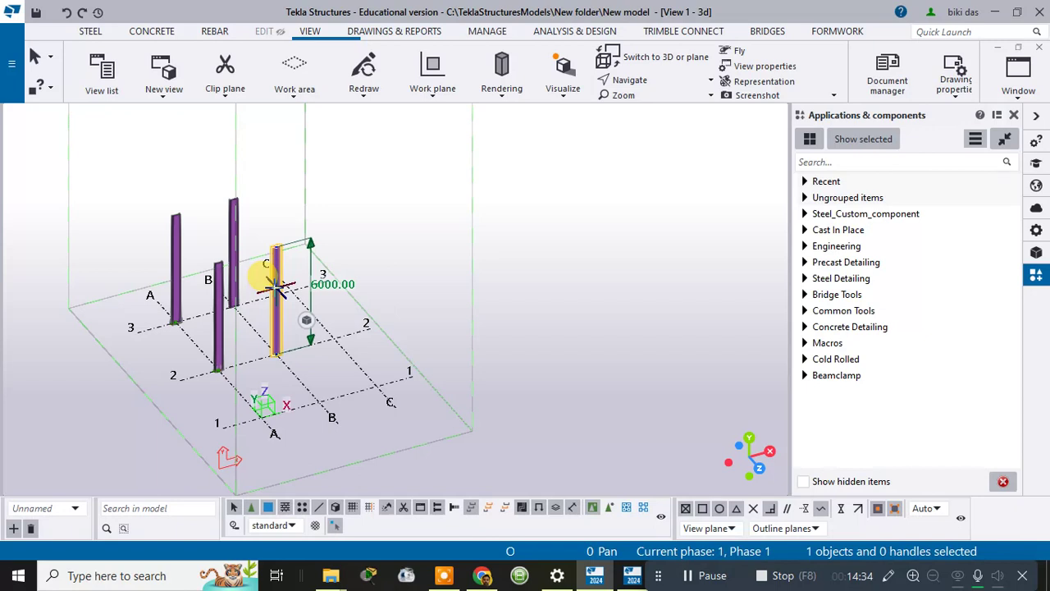
{"action": "left_click", "coordinate": [1014, 115]}
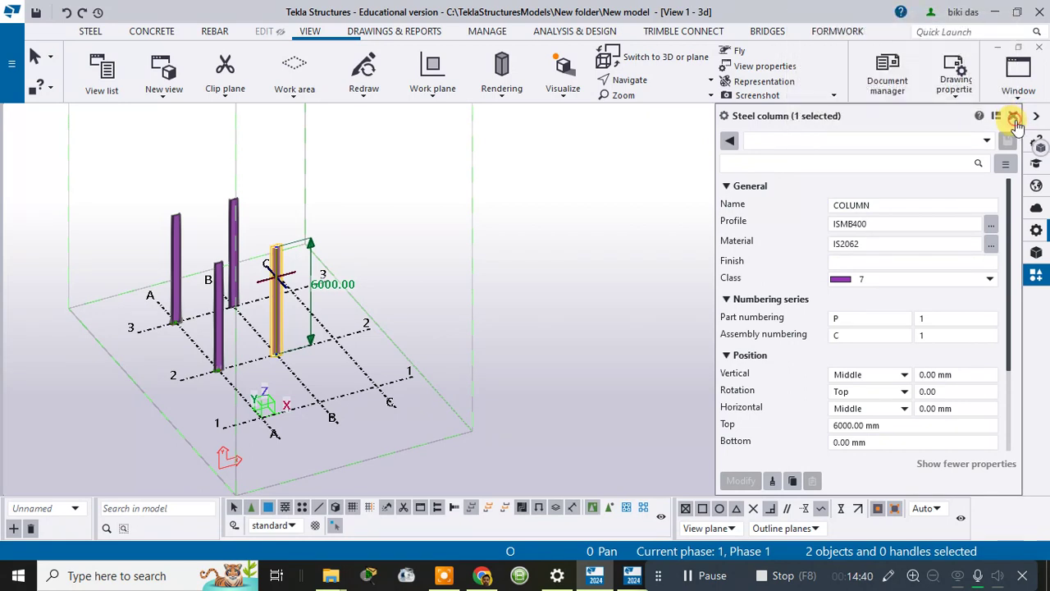
{"action": "left_click", "coordinate": [1014, 117]}
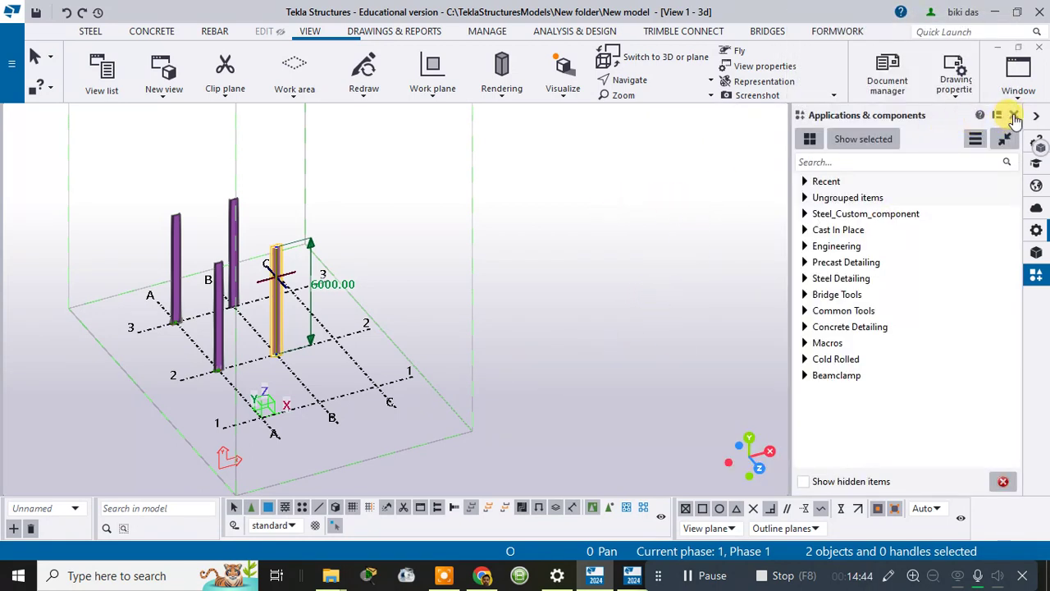
{"action": "left_click", "coordinate": [1005, 139]}
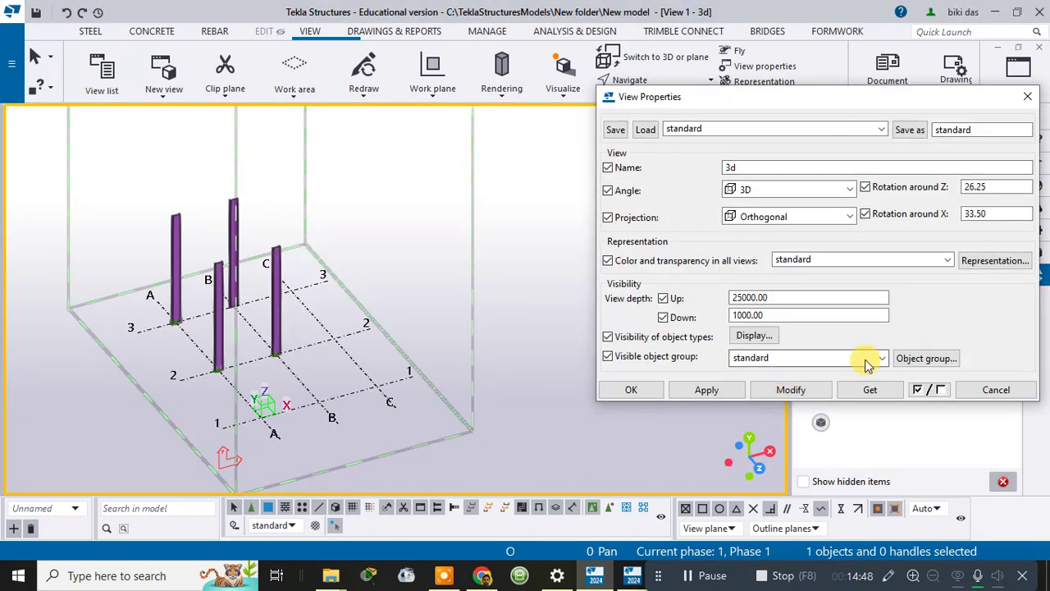
Step: In the standard object group view filter, activate the part Name row and pick COLUMN as its value from the column at B-2
{"action": "left_click", "coordinate": [900, 360]}
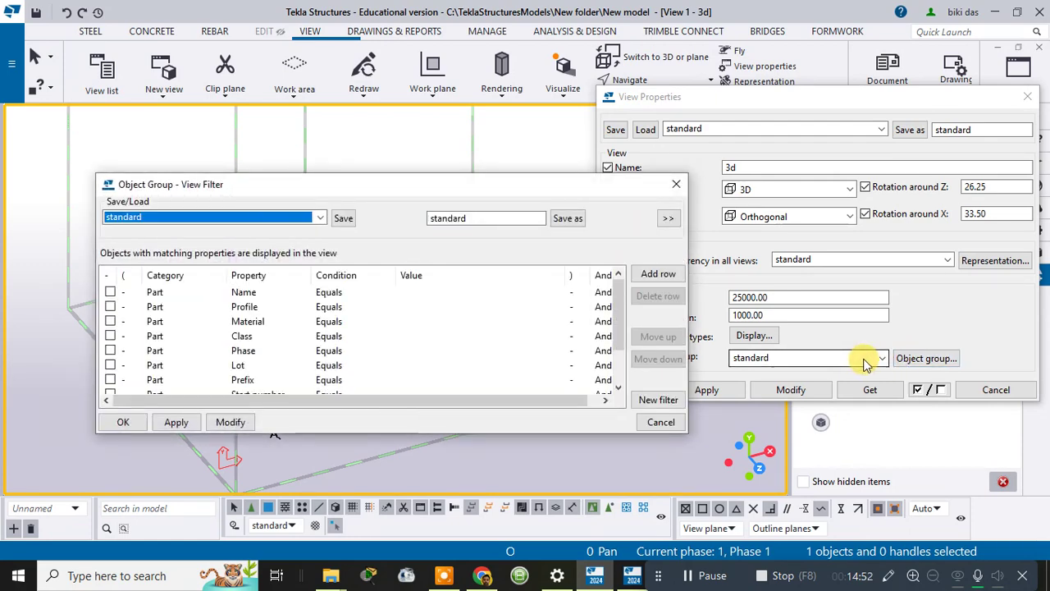
{"action": "left_click_drag", "start_coordinate": [525, 186], "coordinate": [921, 148]}
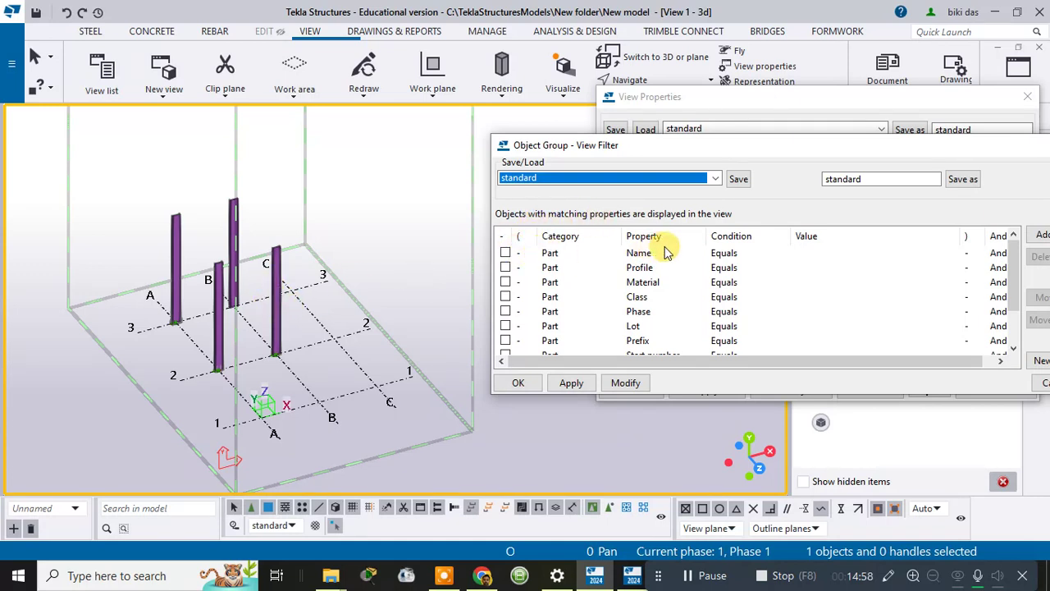
{"action": "left_click", "coordinate": [505, 253]}
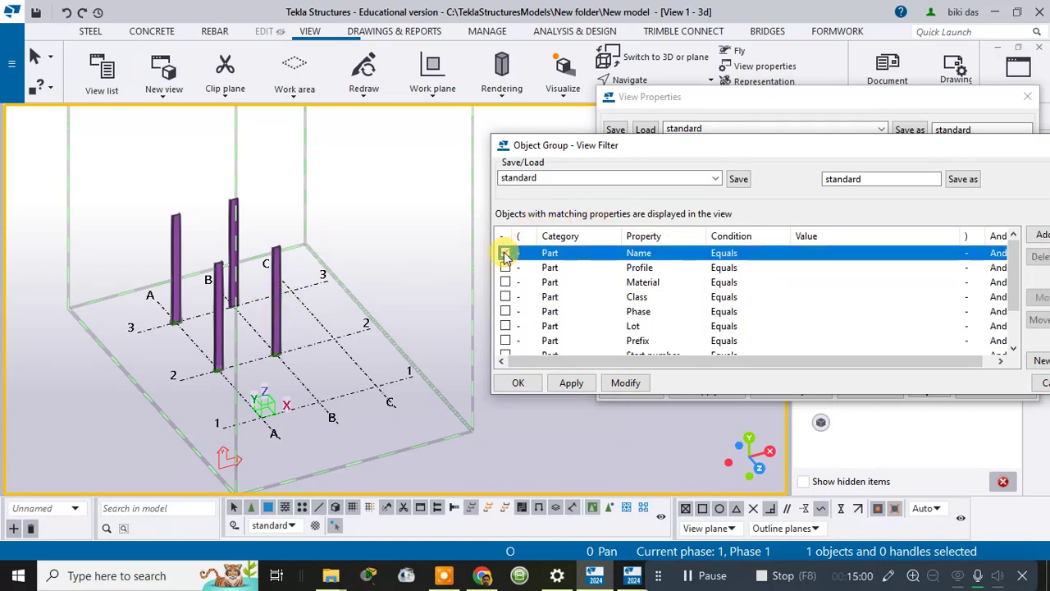
{"action": "left_click", "coordinate": [802, 253]}
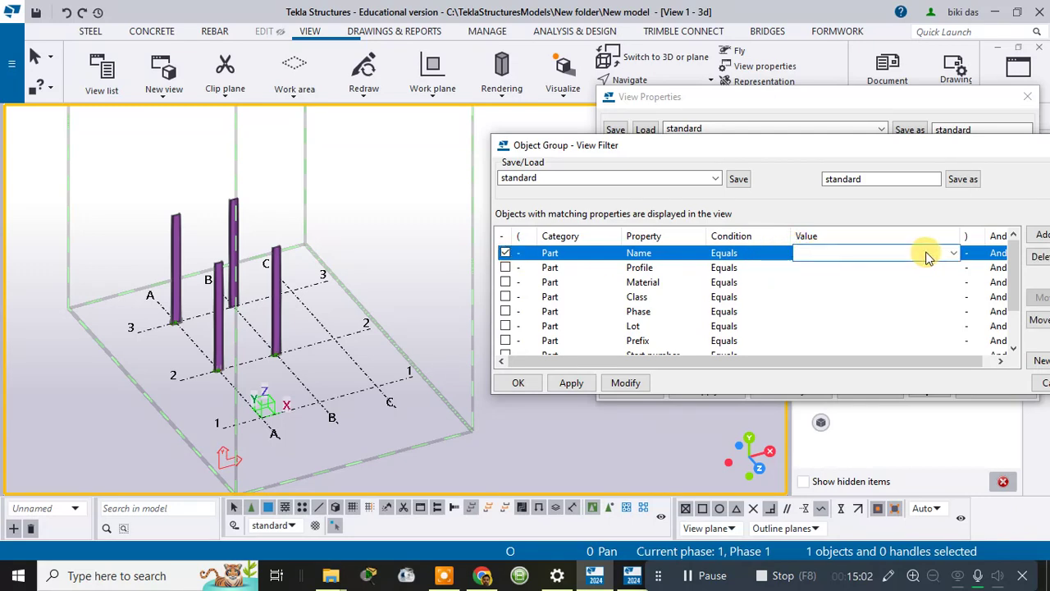
{"action": "left_click", "coordinate": [952, 255]}
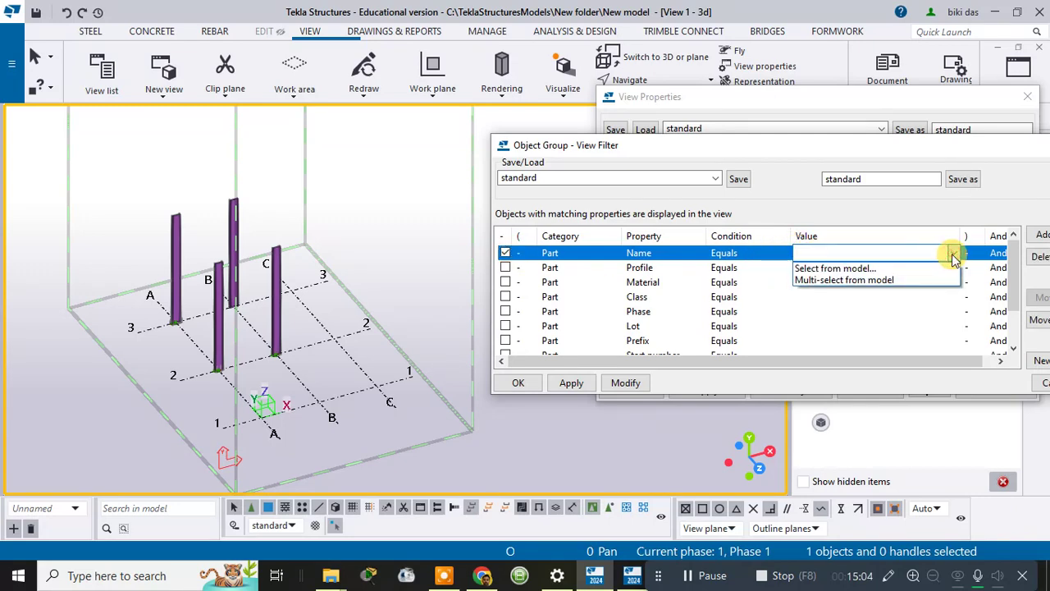
{"action": "left_click", "coordinate": [917, 269]}
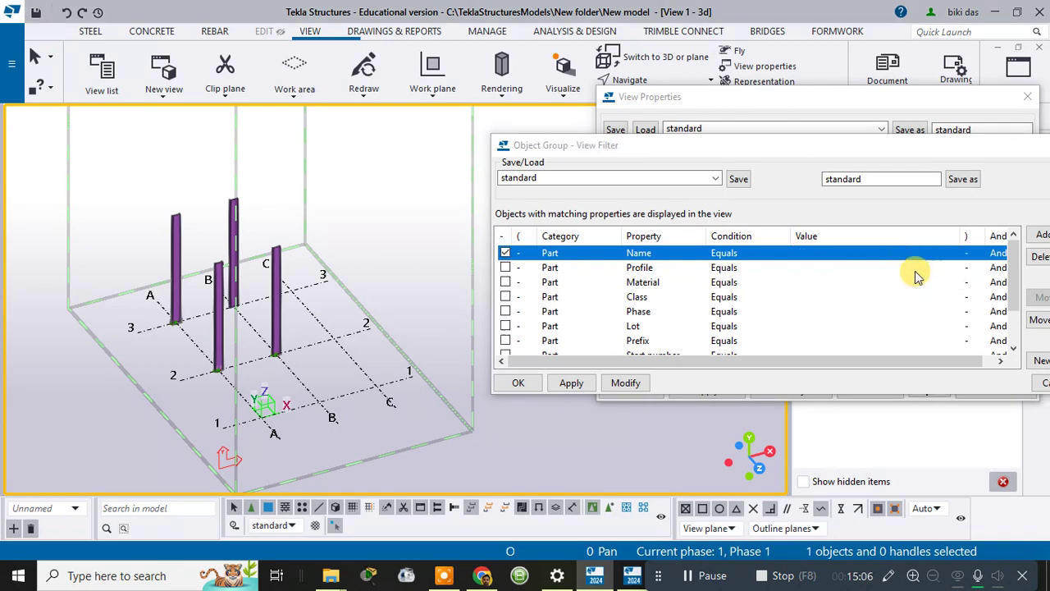
{"action": "left_click", "coordinate": [278, 301]}
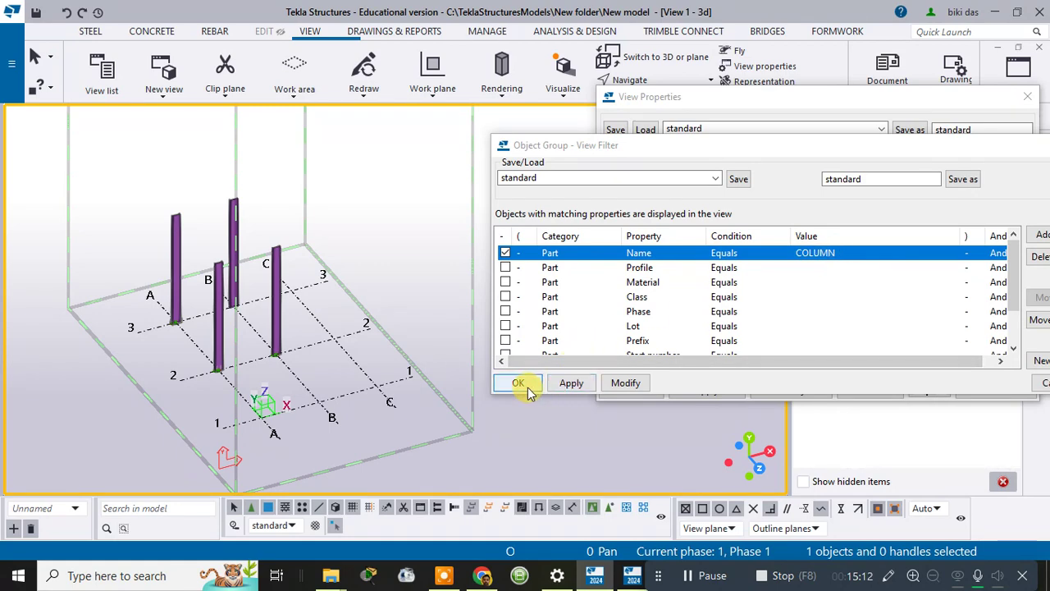
Step: Deactivate the part Name row of the view filter and modify the view with the change
{"action": "left_click", "coordinate": [505, 253]}
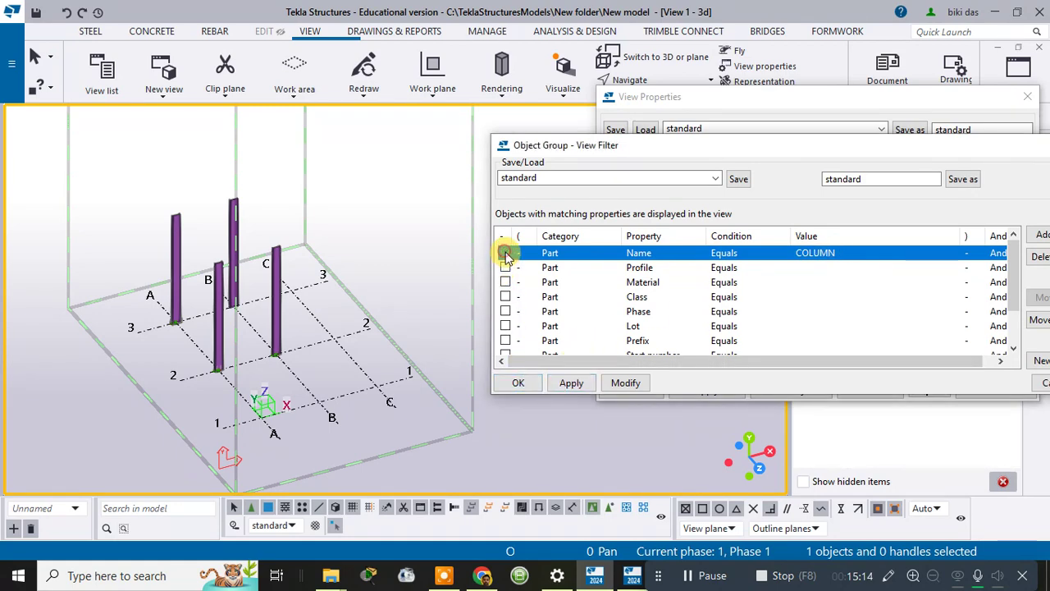
{"action": "left_click", "coordinate": [569, 382]}
{"action": "left_click", "coordinate": [624, 383]}
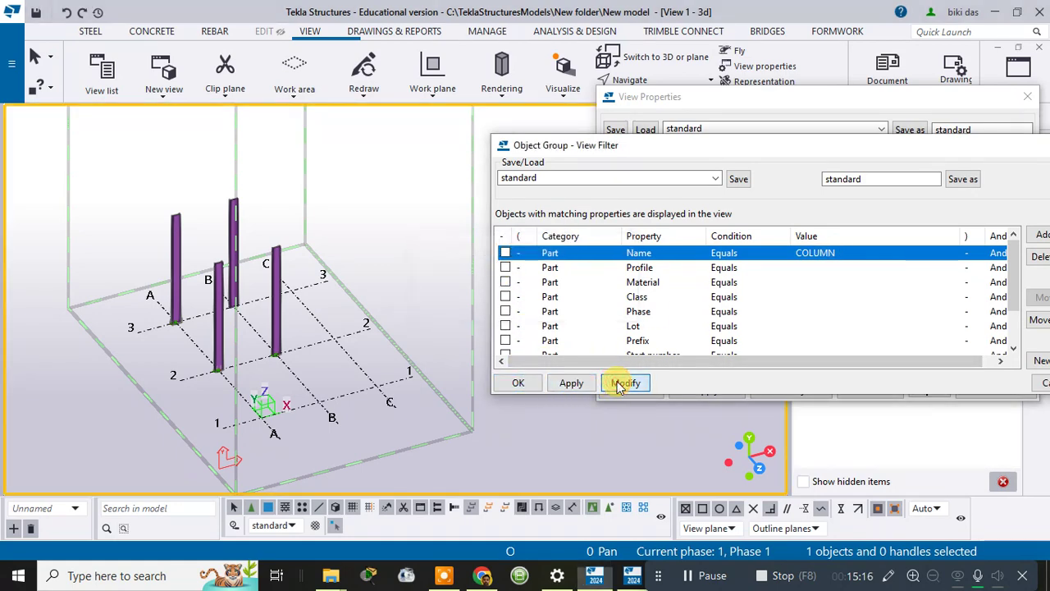
Step: Reactivate the part Name equals COLUMN row of the standard view filter, modify the view and accept the filter
{"action": "left_click", "coordinate": [623, 384]}
{"action": "left_click", "coordinate": [287, 257]}
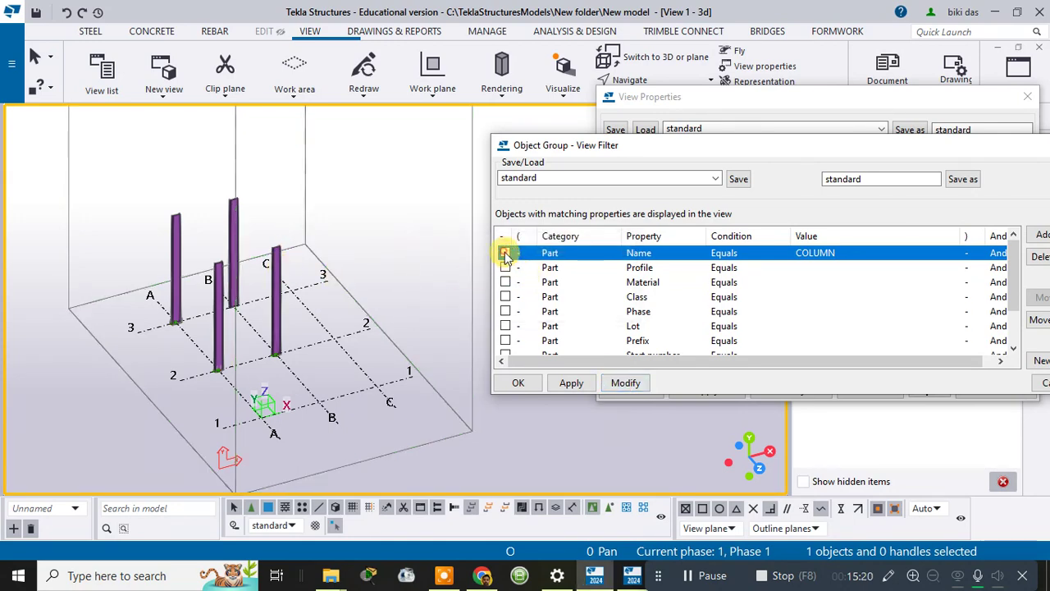
{"action": "left_click", "coordinate": [623, 383]}
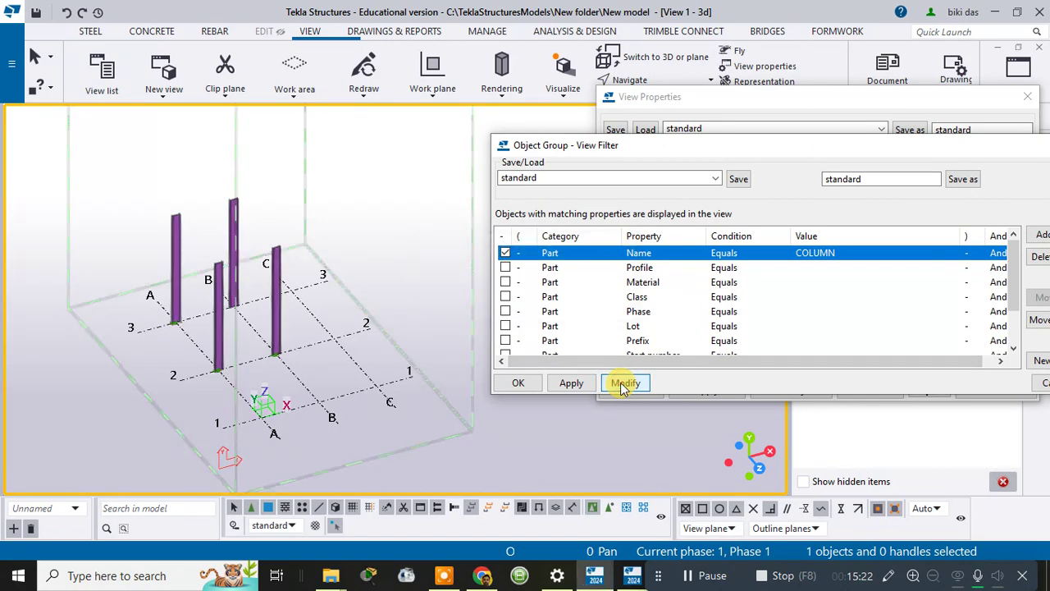
{"action": "left_click", "coordinate": [519, 383]}
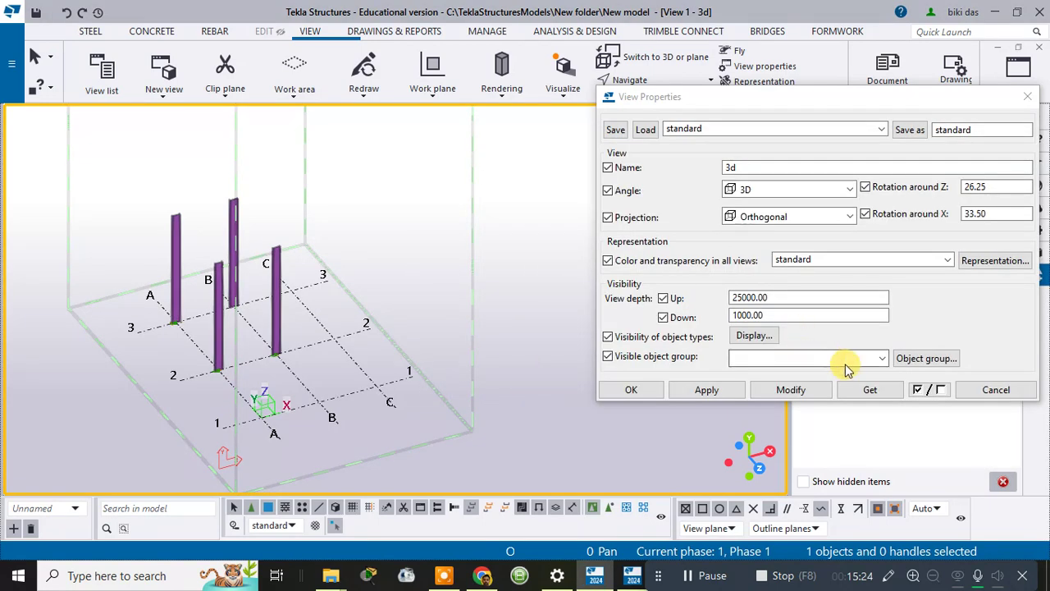
Step: Choose CIP_Column as the visible object group in the 3D view's properties
{"action": "left_click", "coordinate": [881, 358]}
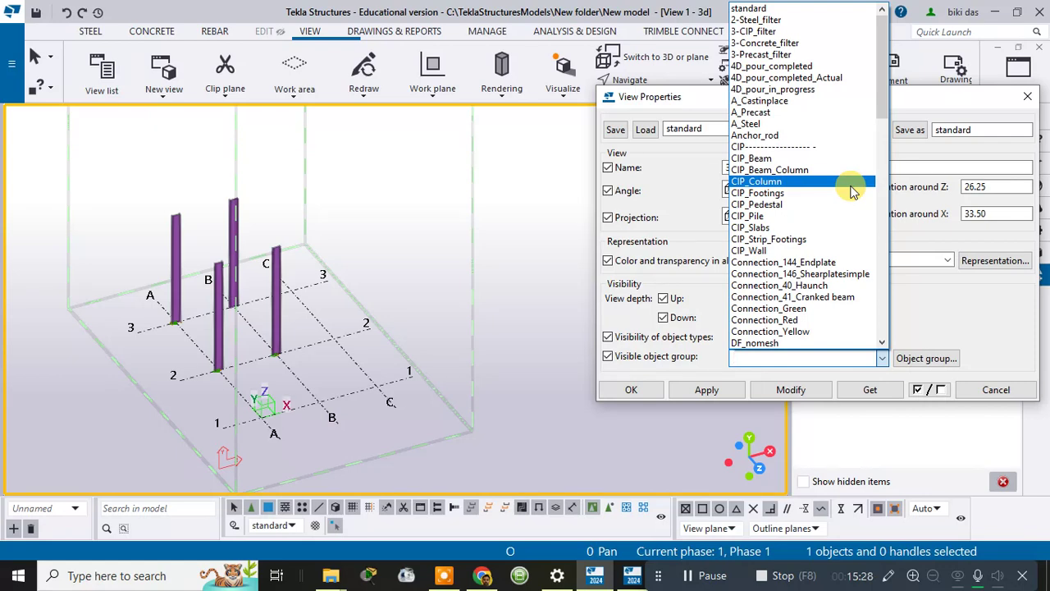
{"action": "left_click", "coordinate": [851, 184]}
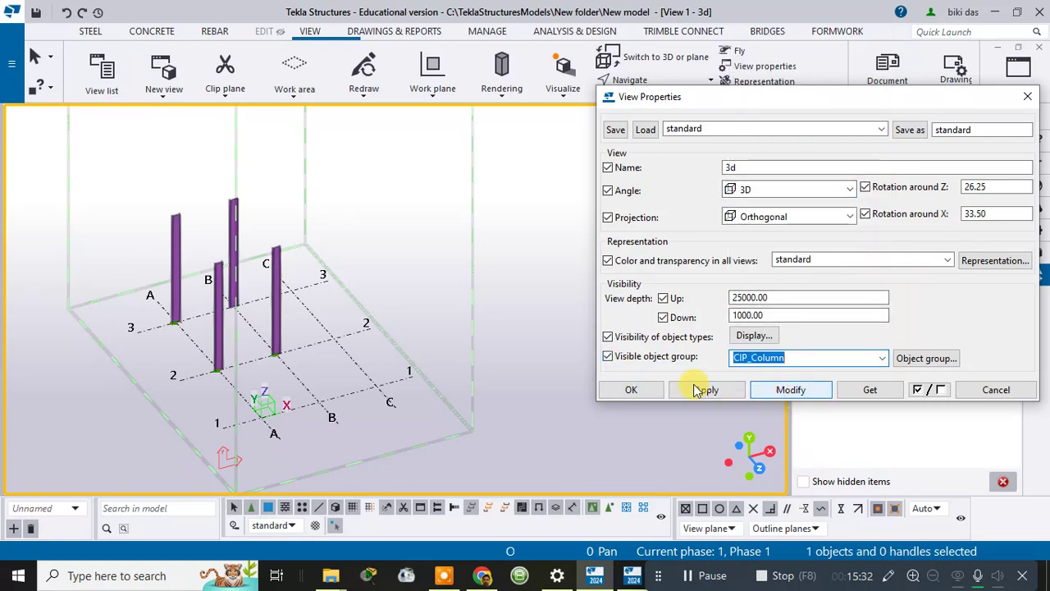
{"action": "left_click", "coordinate": [878, 358]}
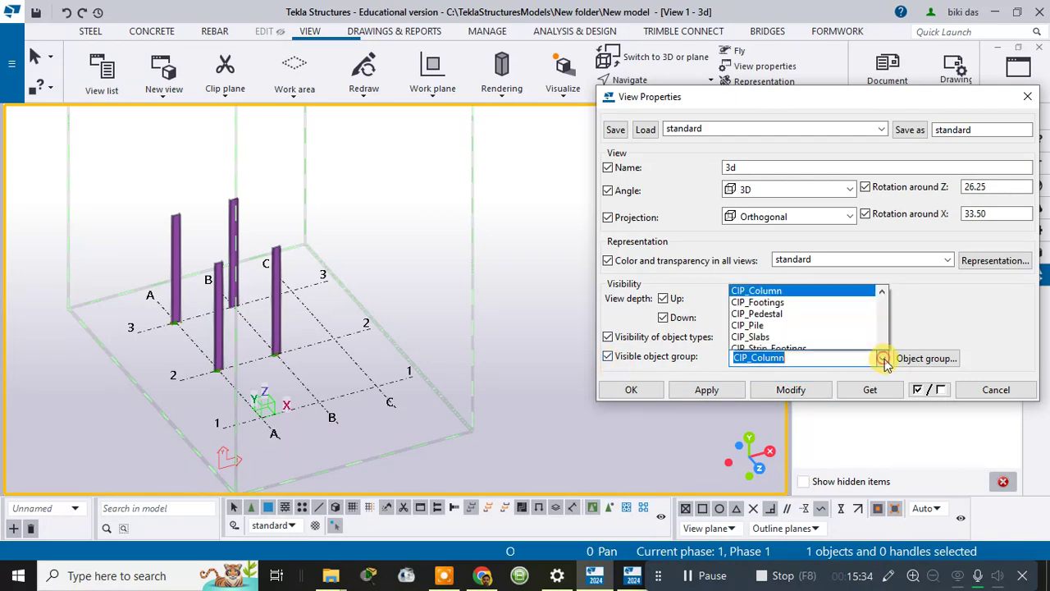
Step: Open the CIP_Column object group filter, save it under the same name, apply it and close the filter
{"action": "left_click", "coordinate": [927, 358]}
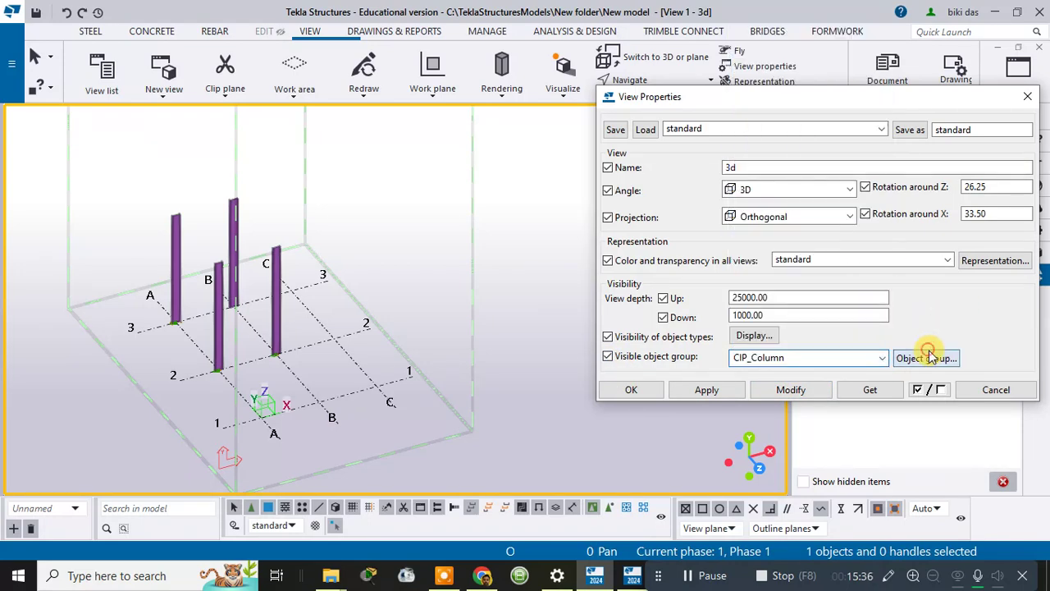
{"action": "left_click", "coordinate": [927, 358]}
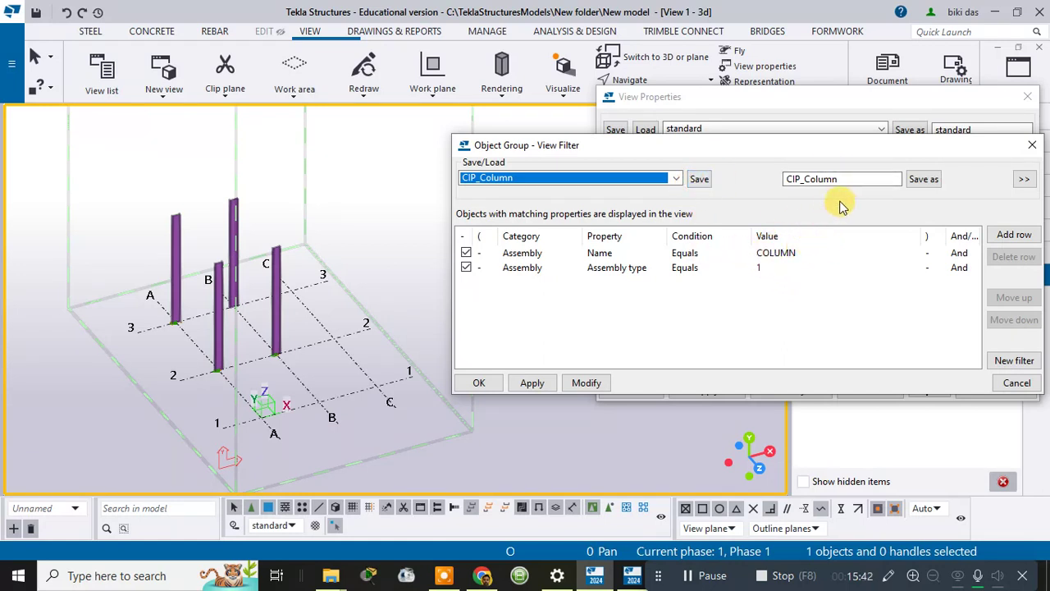
{"action": "left_click", "coordinate": [920, 179]}
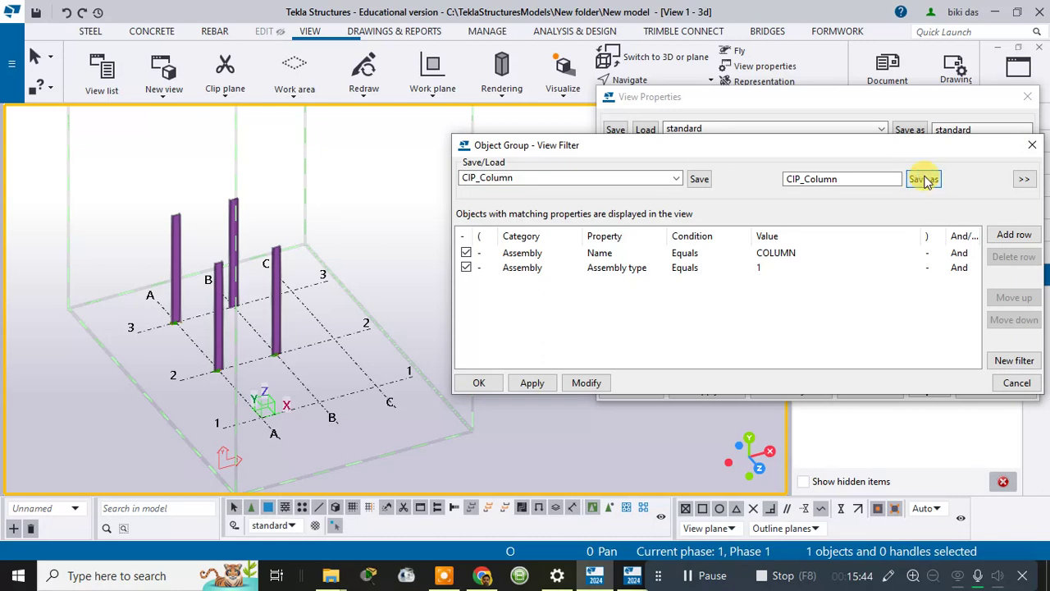
{"action": "left_click", "coordinate": [532, 382]}
{"action": "left_click_drag", "start_coordinate": [821, 140], "coordinate": [665, 163]}
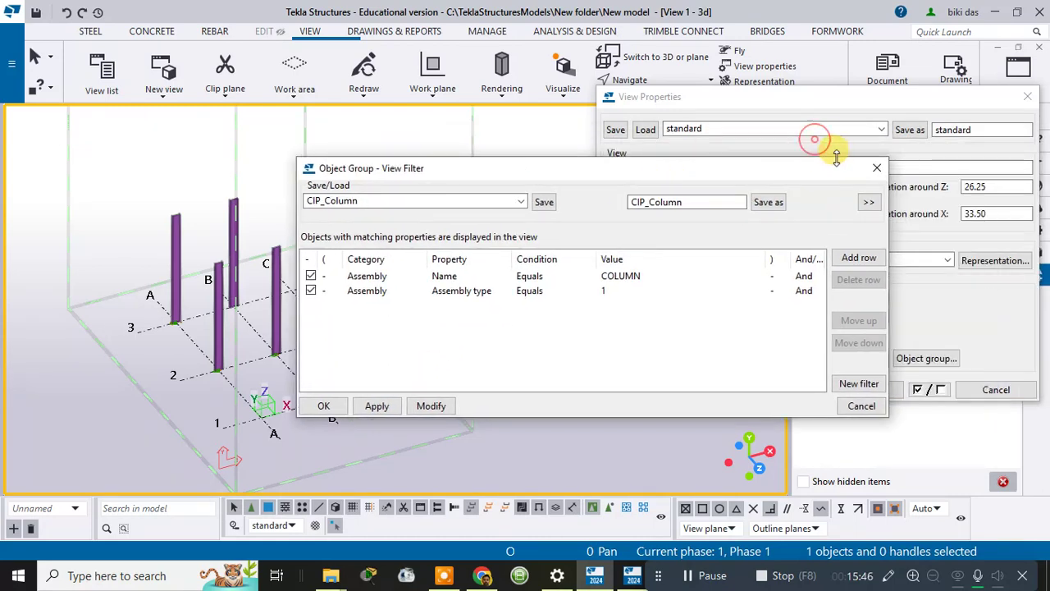
{"action": "left_click", "coordinate": [876, 171]}
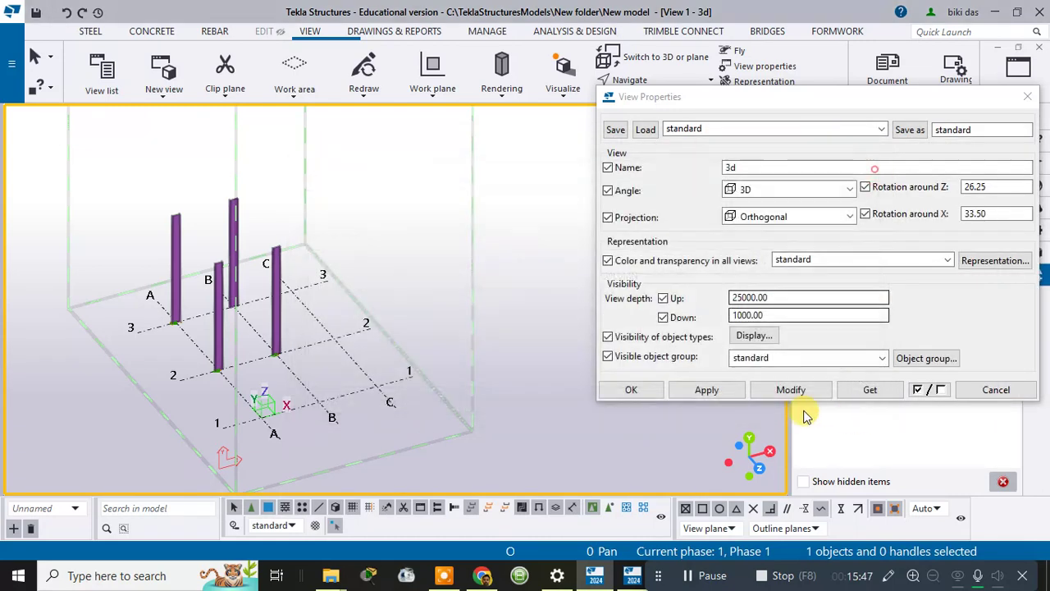
Step: Set the visible object group to CIP_Beam and modify the 3D view
{"action": "left_click", "coordinate": [876, 359]}
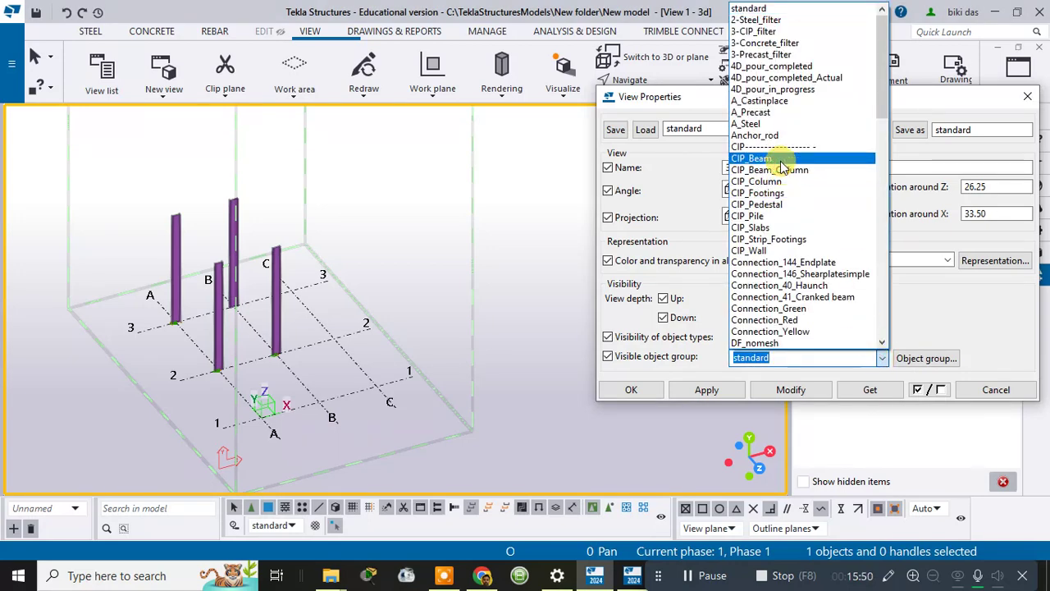
{"action": "left_click", "coordinate": [778, 158]}
{"action": "left_click", "coordinate": [781, 391]}
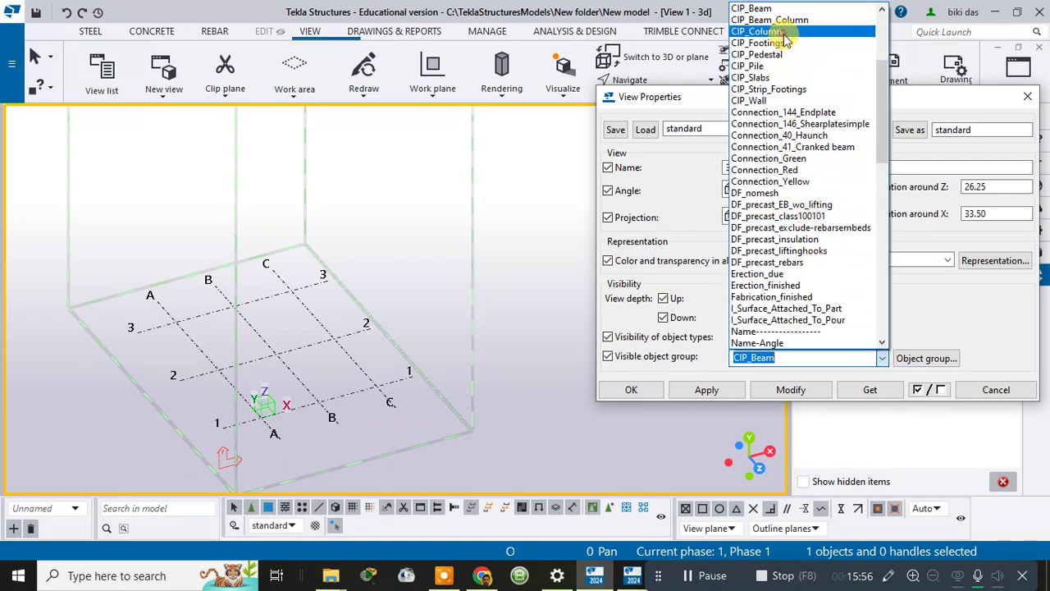
Step: Switch the visible object group to CIP_Column, then modify the 3D view and apply the properties
{"action": "left_click", "coordinate": [757, 31]}
{"action": "left_click", "coordinate": [777, 390]}
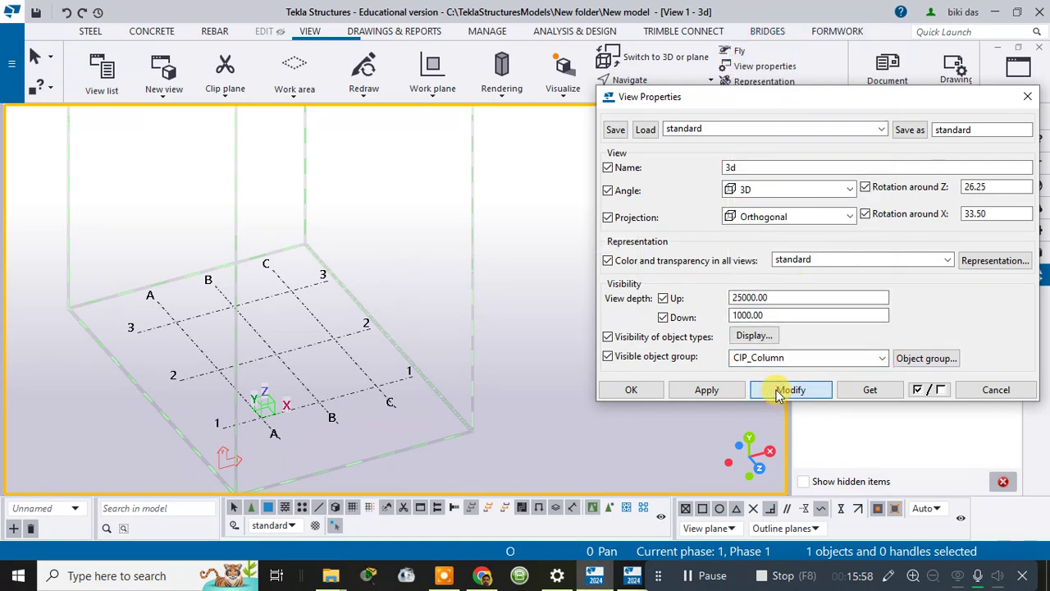
{"action": "left_click", "coordinate": [710, 391]}
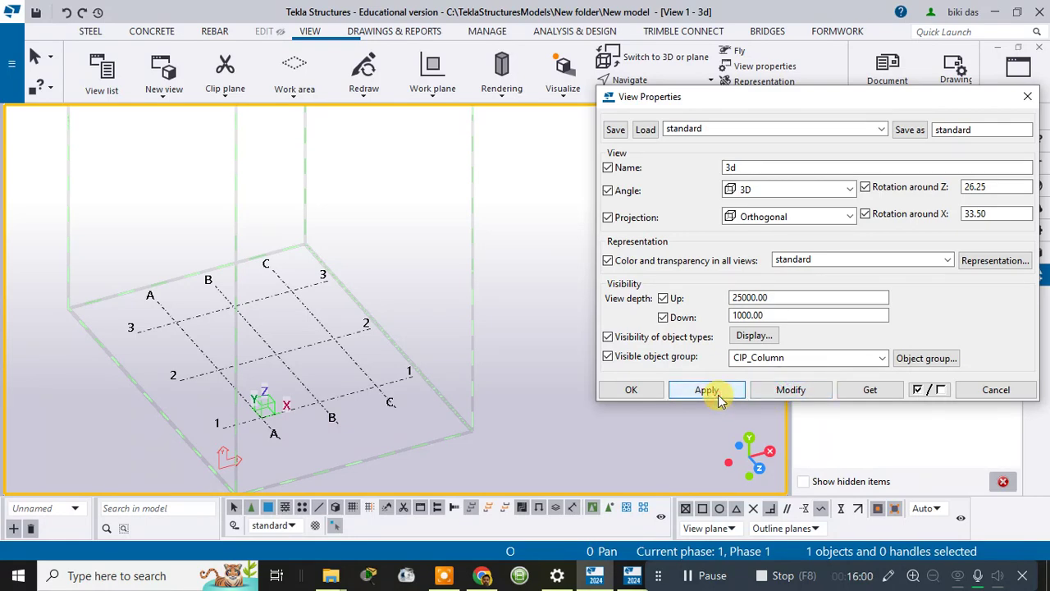
Step: Examine the available object groups and the category and property options of the CIP_Column filter's assembly Name row, then close the filter
{"action": "left_click", "coordinate": [803, 361]}
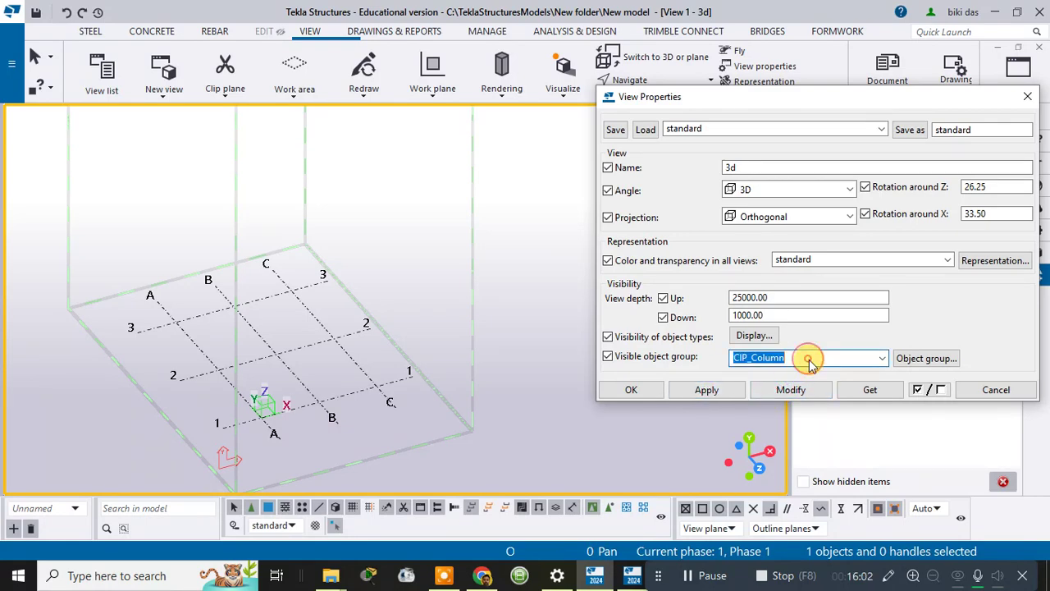
{"action": "left_click", "coordinate": [883, 358]}
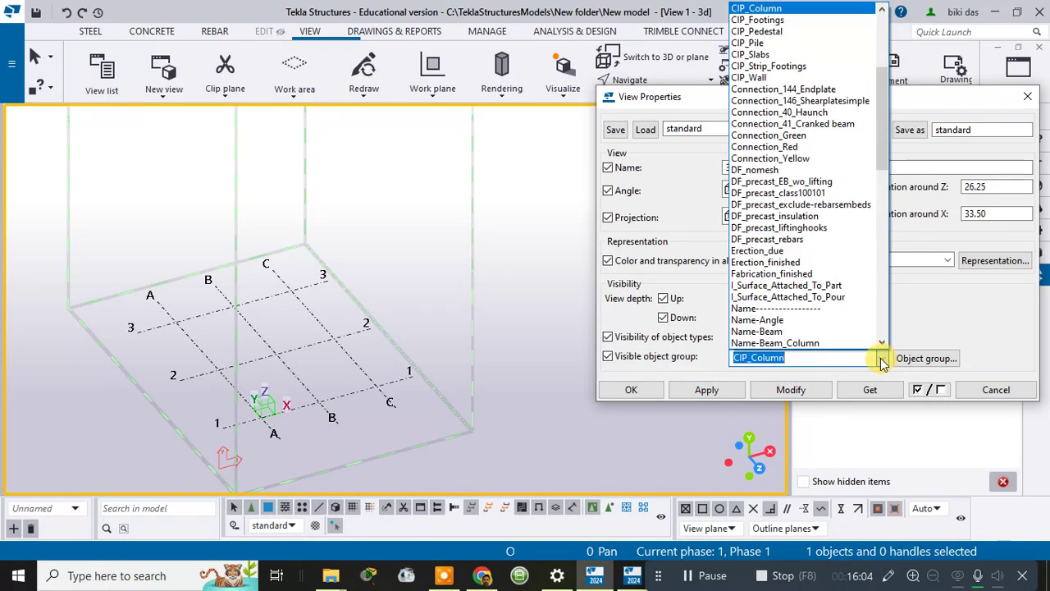
{"action": "scroll", "coordinate": [847, 205], "scroll_direction": "up", "scroll_amount": 5}
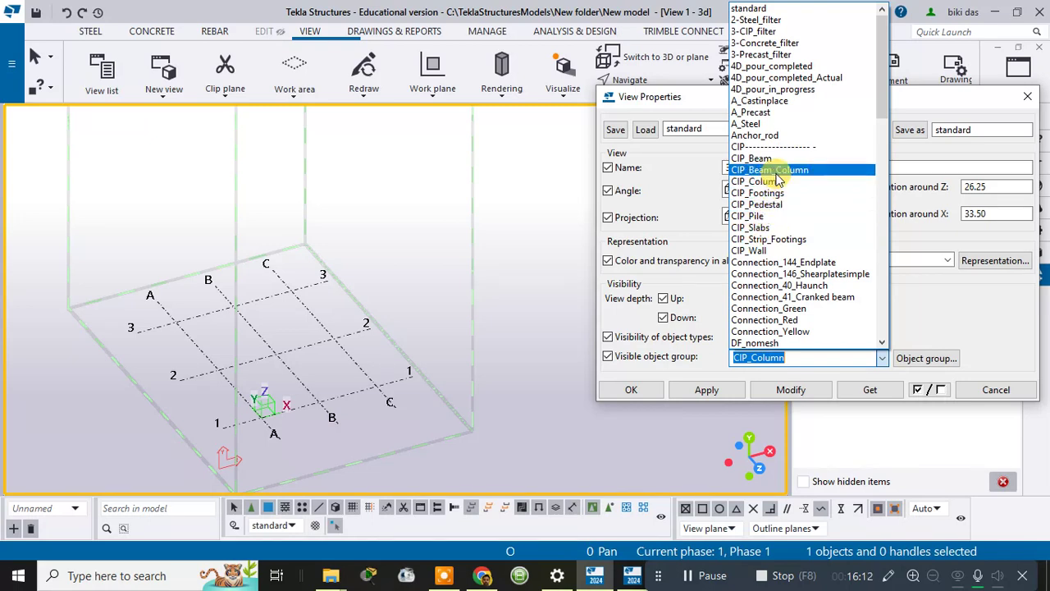
{"action": "left_click", "coordinate": [936, 361]}
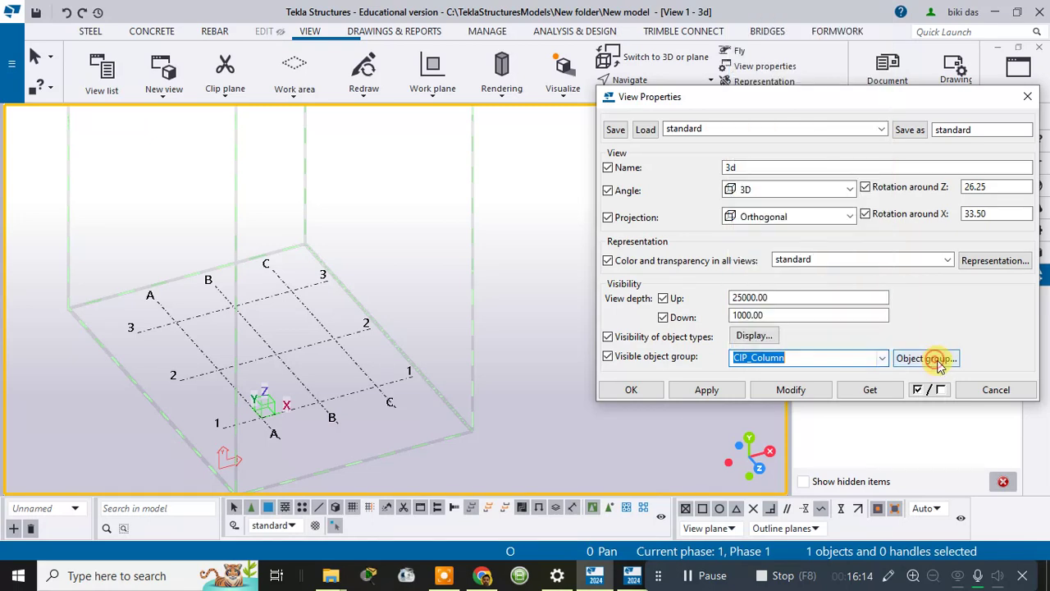
{"action": "left_click", "coordinate": [940, 361]}
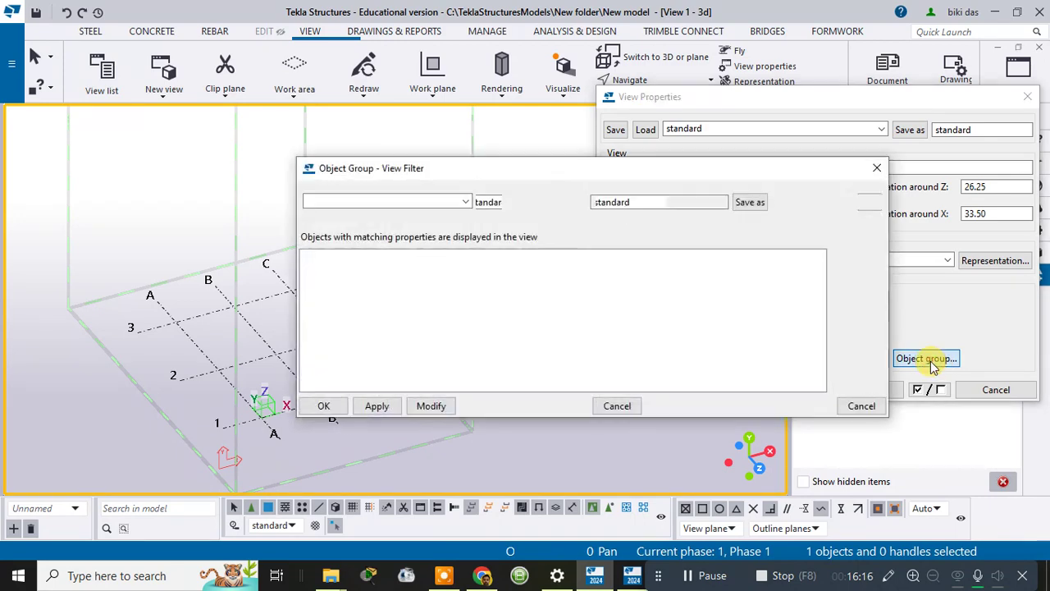
{"action": "left_click", "coordinate": [446, 276]}
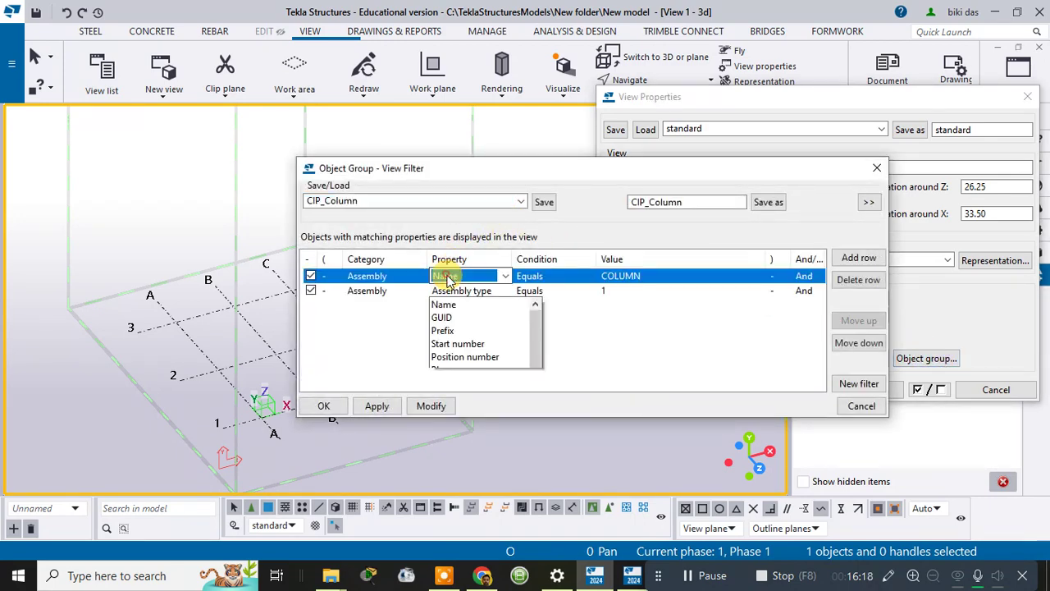
{"action": "left_click", "coordinate": [422, 277]}
{"action": "left_click", "coordinate": [418, 279]}
{"action": "left_click", "coordinate": [415, 277]}
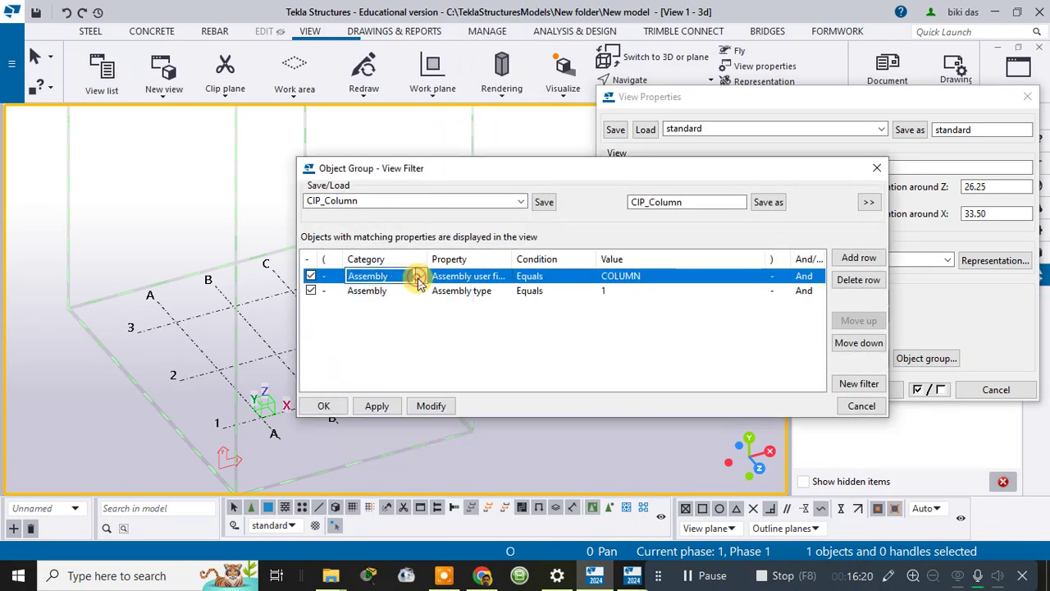
{"action": "left_click", "coordinate": [483, 279]}
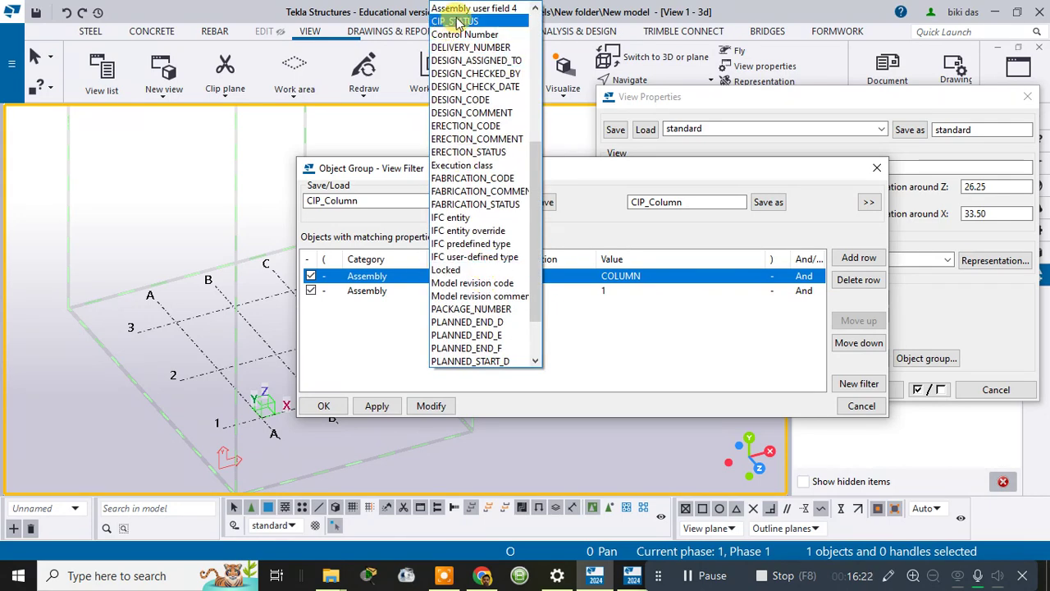
{"action": "left_click", "coordinate": [592, 229]}
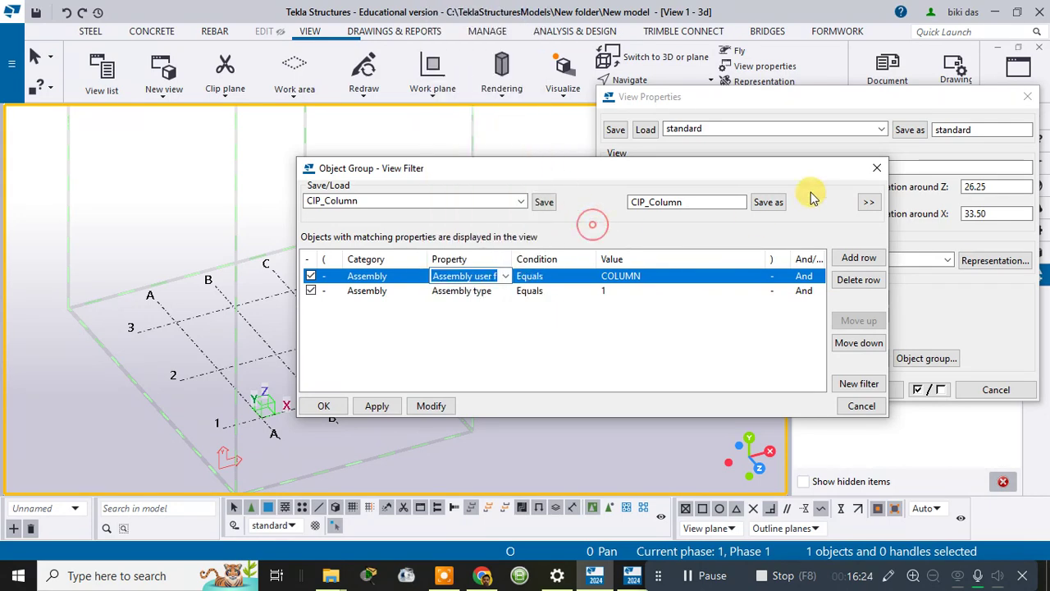
{"action": "left_click", "coordinate": [876, 168]}
Step: Set the visible object group back to standard, modify the 3D view and accept its properties
{"action": "left_click", "coordinate": [882, 358]}
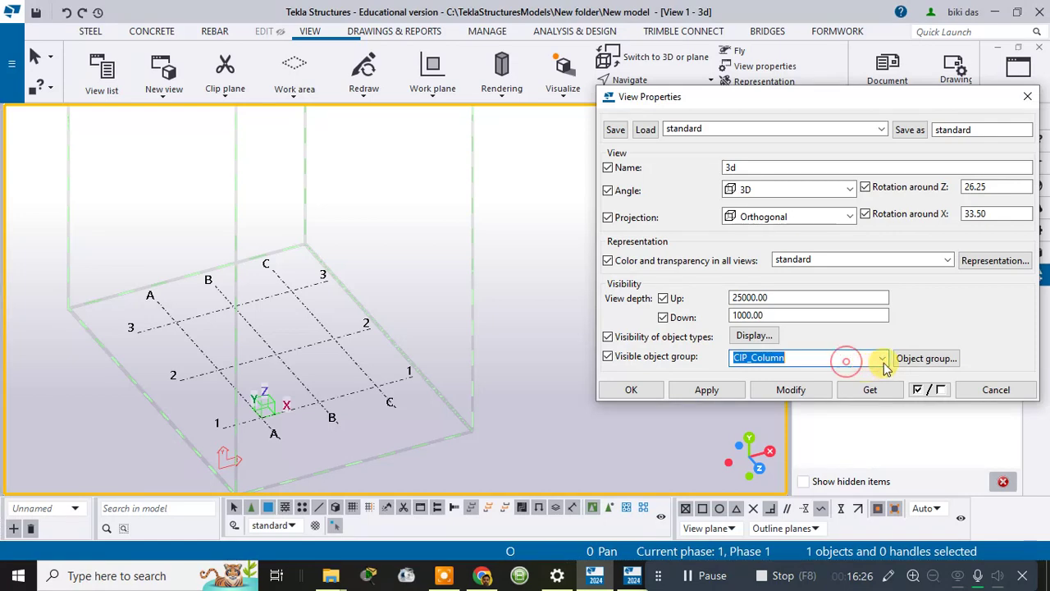
{"action": "scroll", "coordinate": [796, 74], "scroll_direction": "up", "scroll_amount": 5}
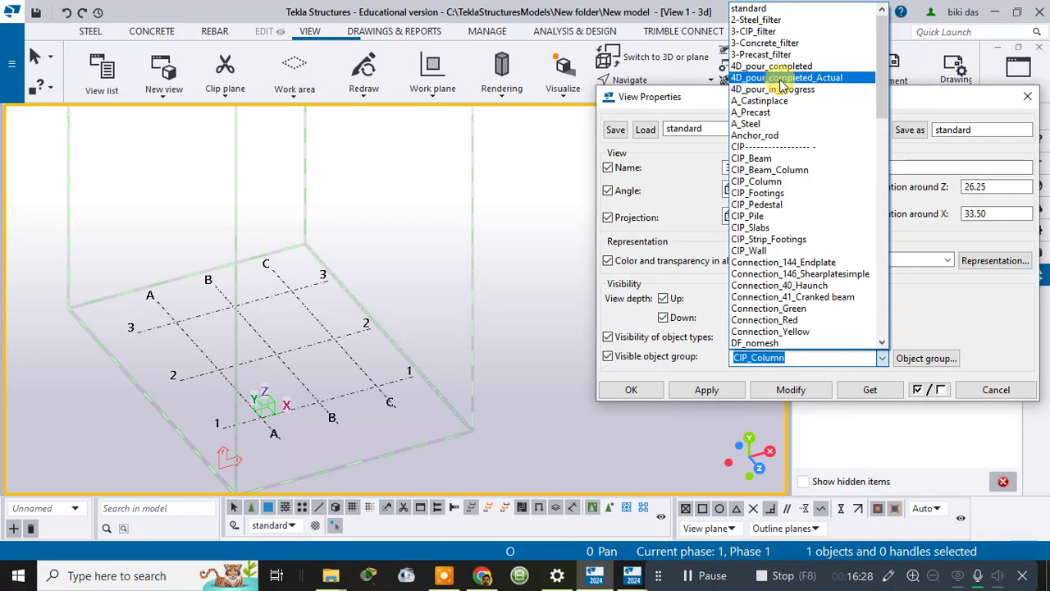
{"action": "left_click", "coordinate": [769, 8]}
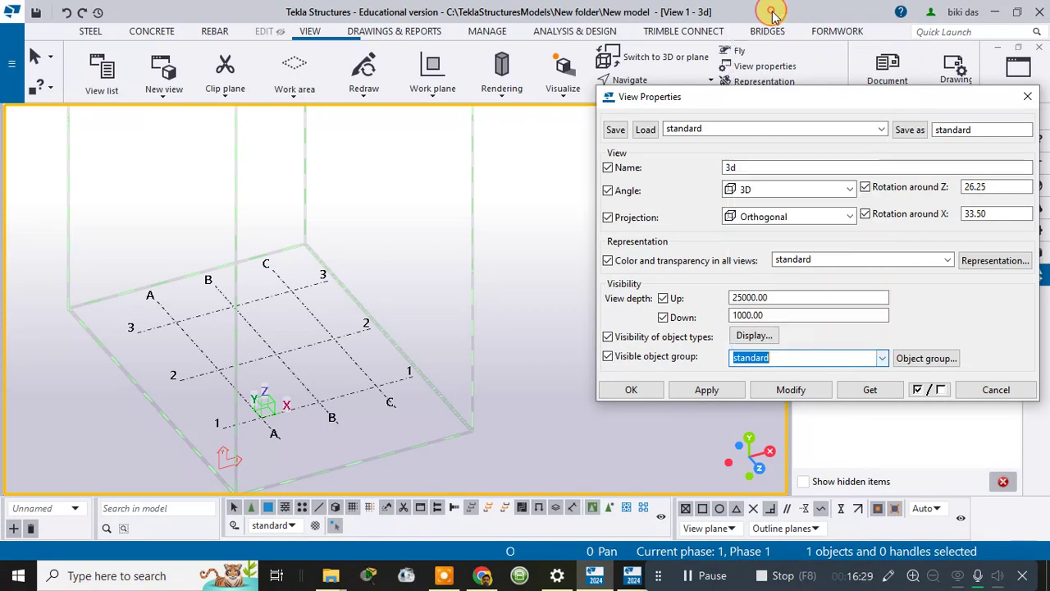
{"action": "left_click", "coordinate": [791, 391]}
{"action": "left_click", "coordinate": [633, 391]}
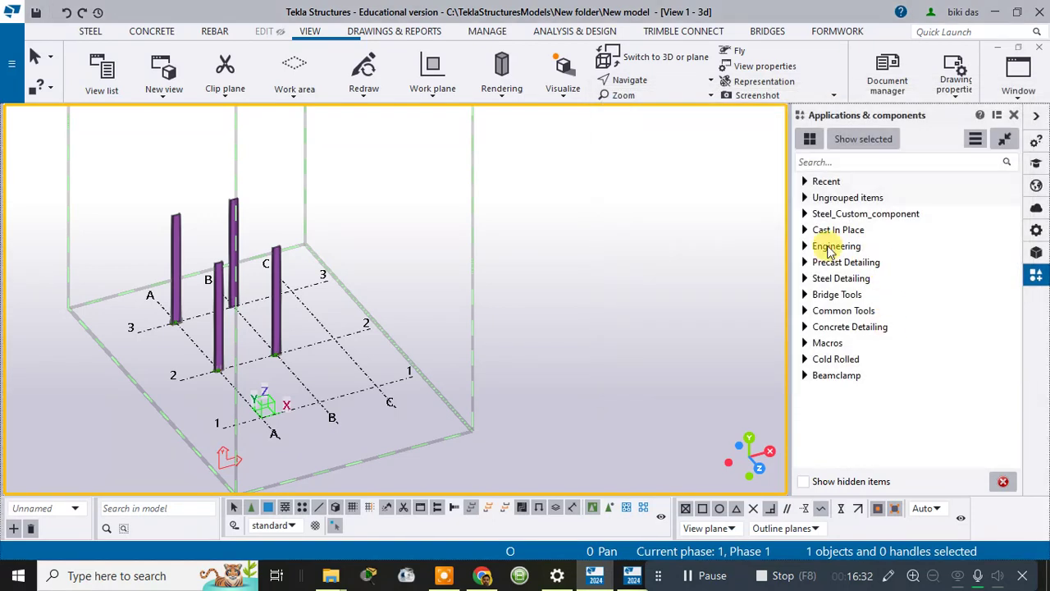
Step: Close the Applications & components catalog to enlarge the model view
{"action": "left_click", "coordinate": [1013, 115]}
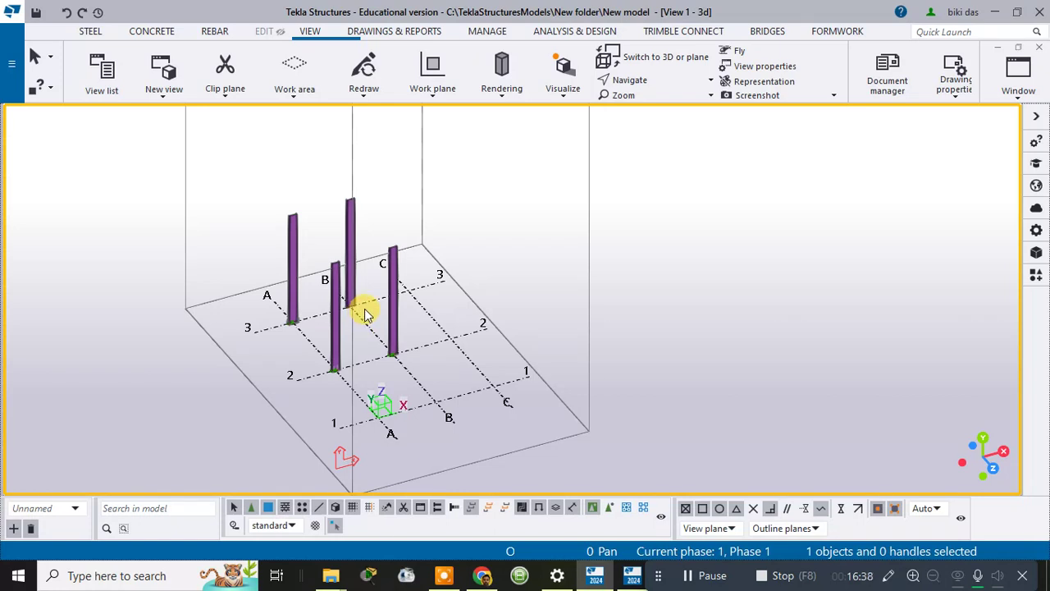
{"action": "scroll", "coordinate": [366, 314], "scroll_direction": "down", "scroll_amount": 2}
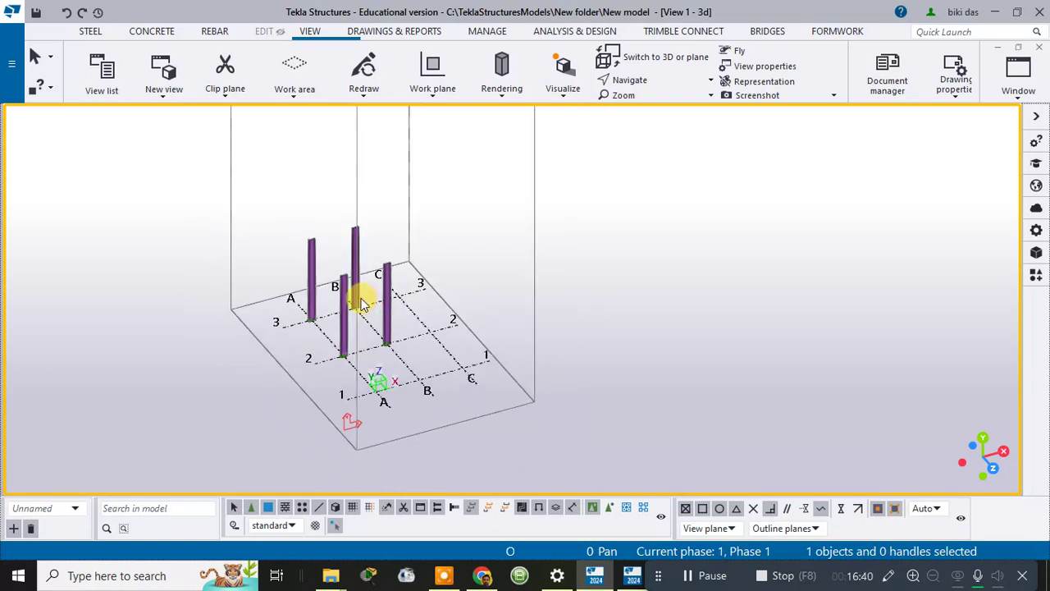